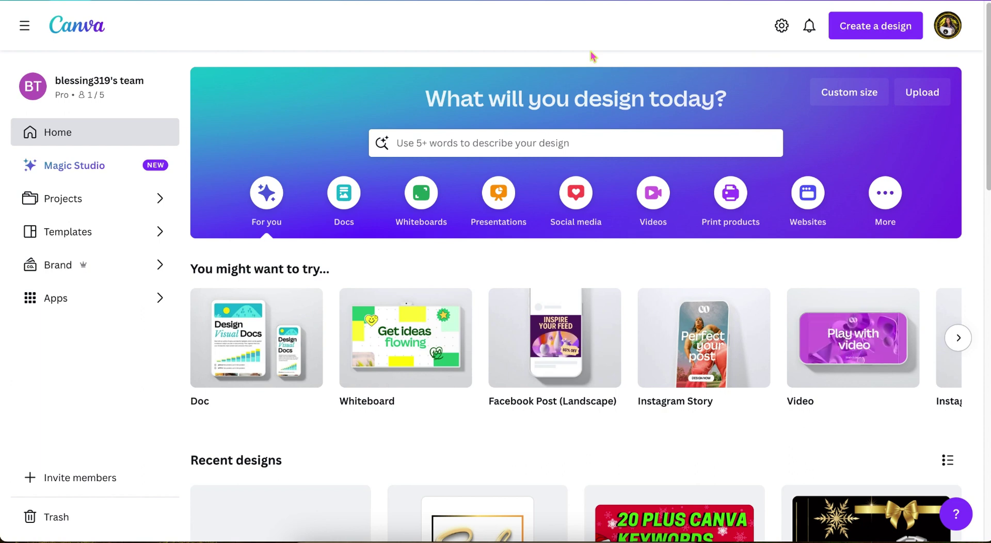
Step: Create a blank custom-size design 6 in wide and 9 in high
left_click(834, 95)
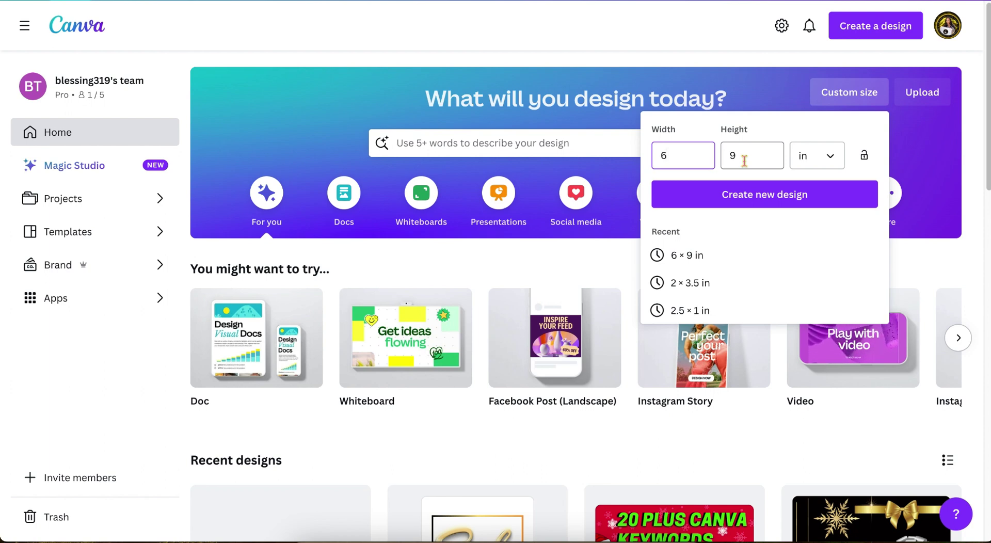
left_click(743, 196)
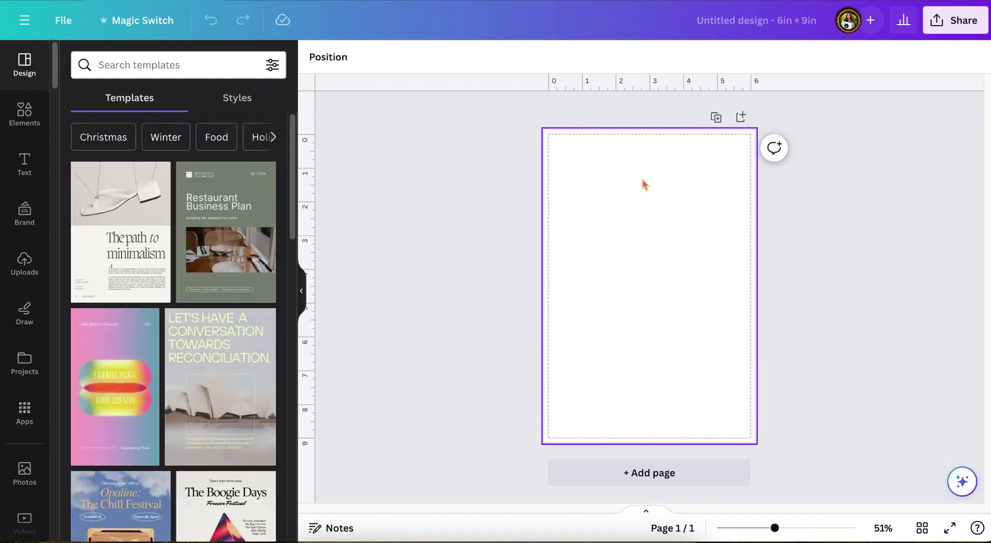
Step: Look through the suggested templates for the blank page to see the available layouts
left_click(164, 274)
scroll(163, 274, "down", 1)
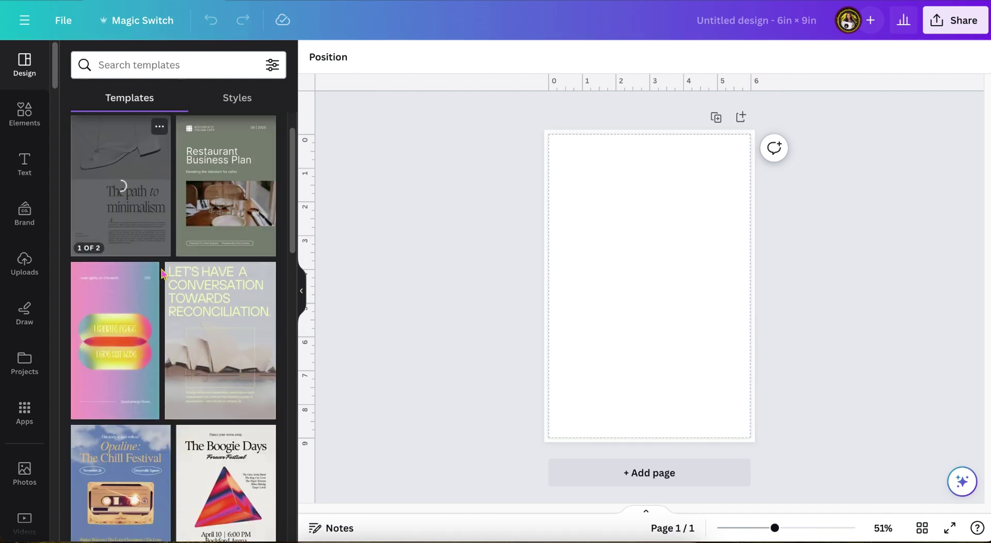
scroll(163, 273, "down", 2)
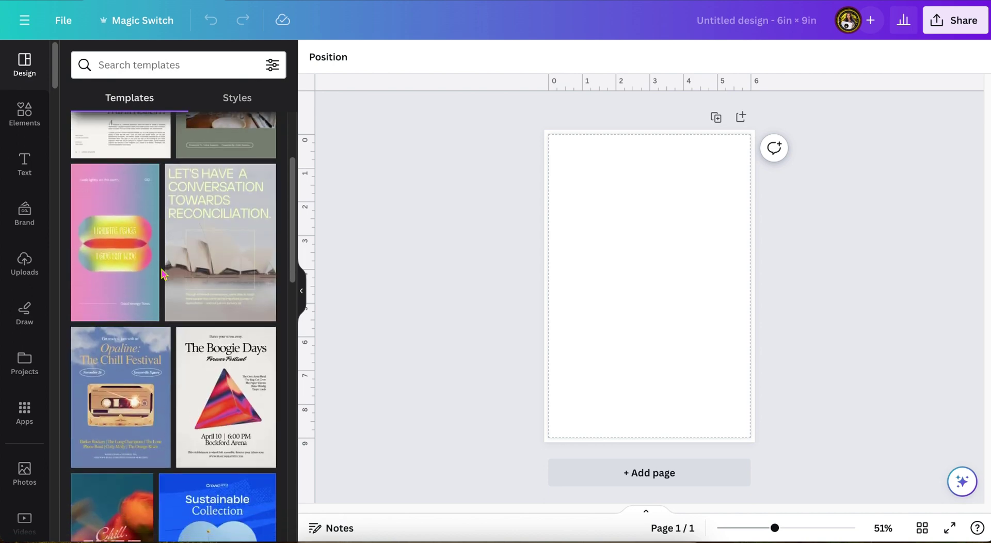
scroll(163, 273, "down", 5)
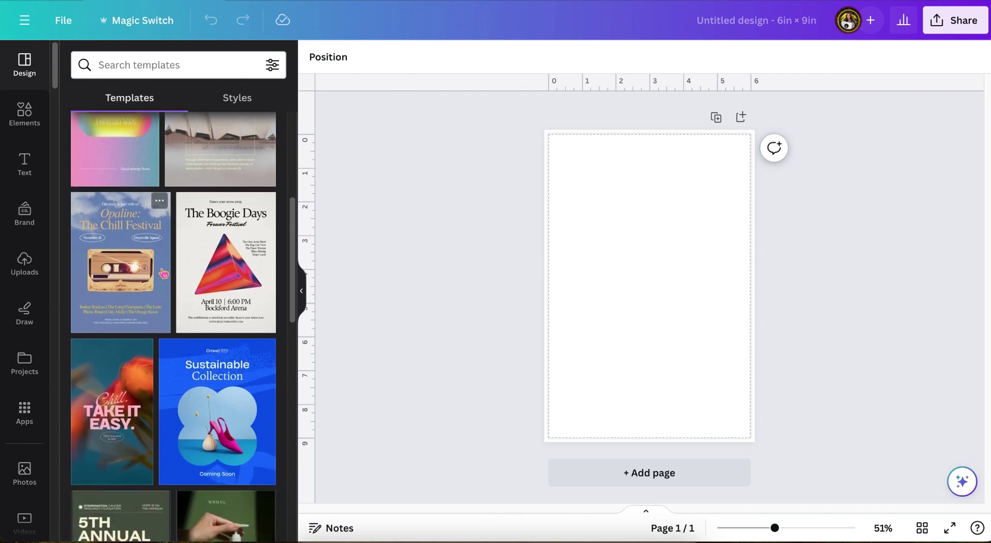
scroll(163, 274, "down", 7)
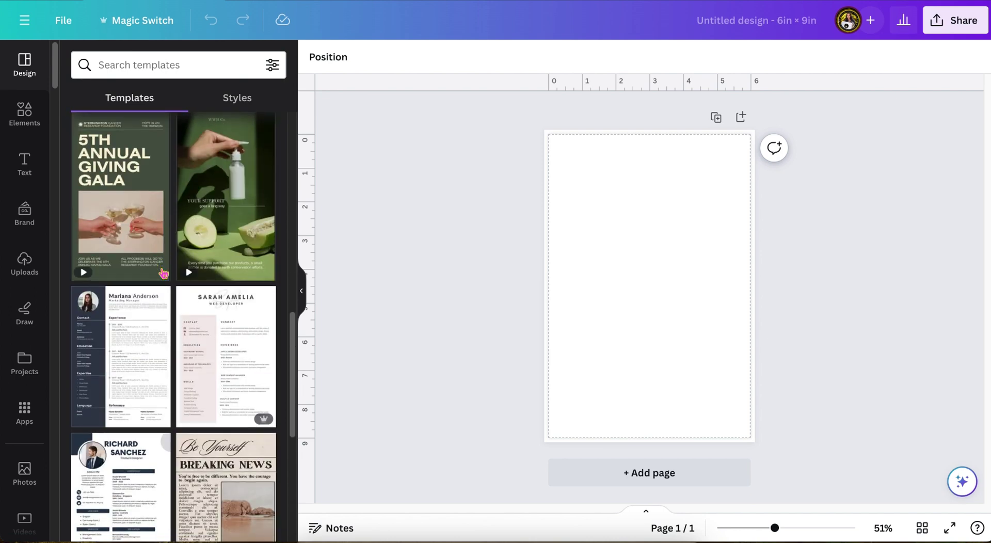
scroll(164, 274, "down", 4)
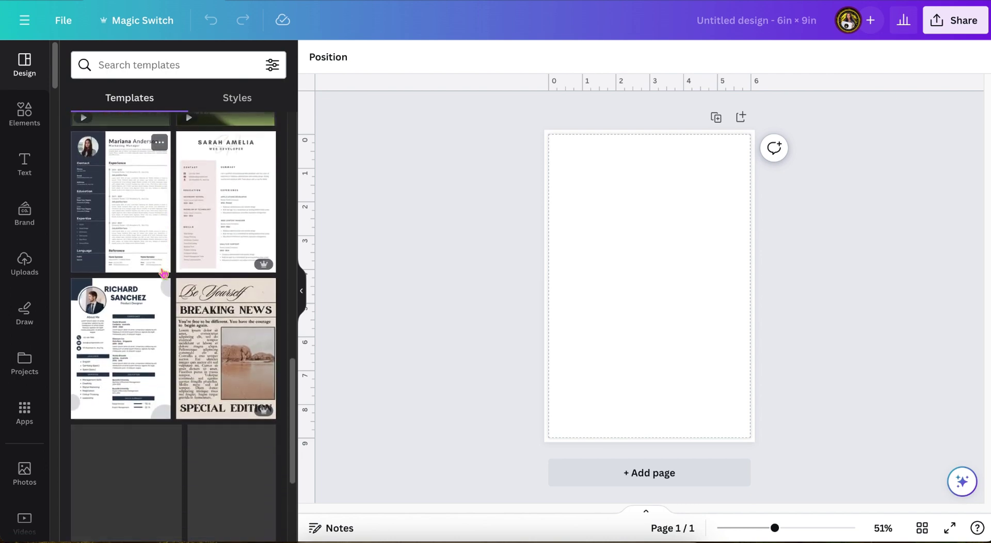
scroll(164, 274, "down", 8)
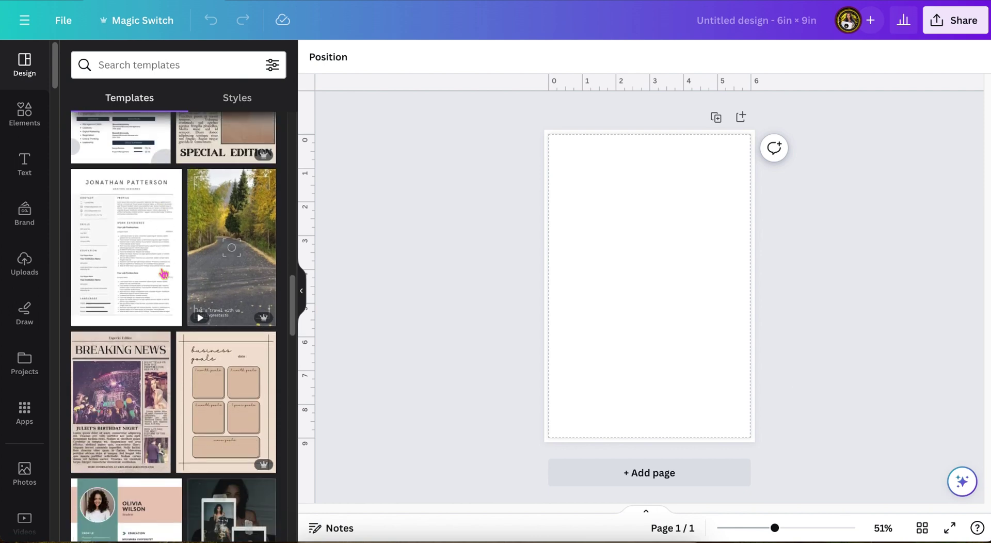
scroll(163, 273, "up", 2)
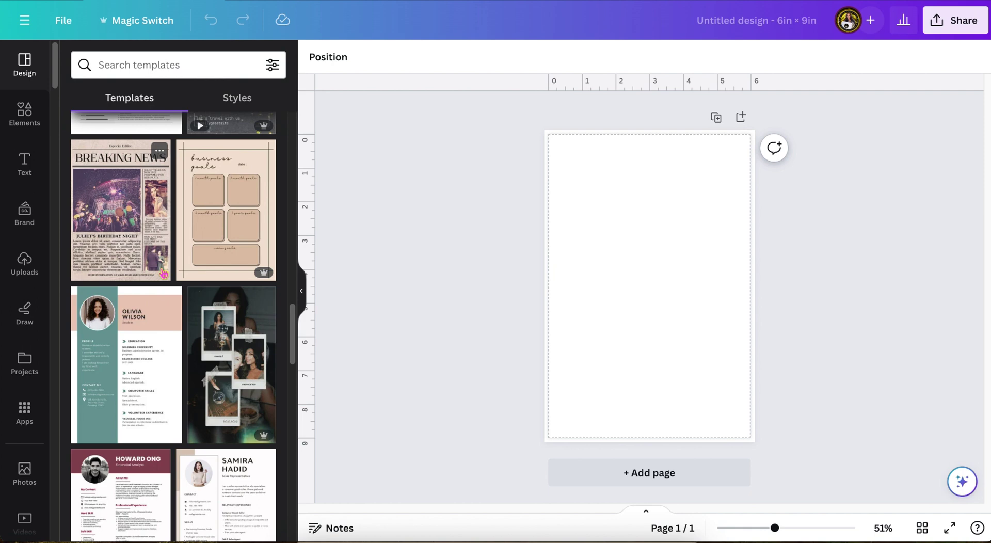
scroll(163, 274, "down", 8)
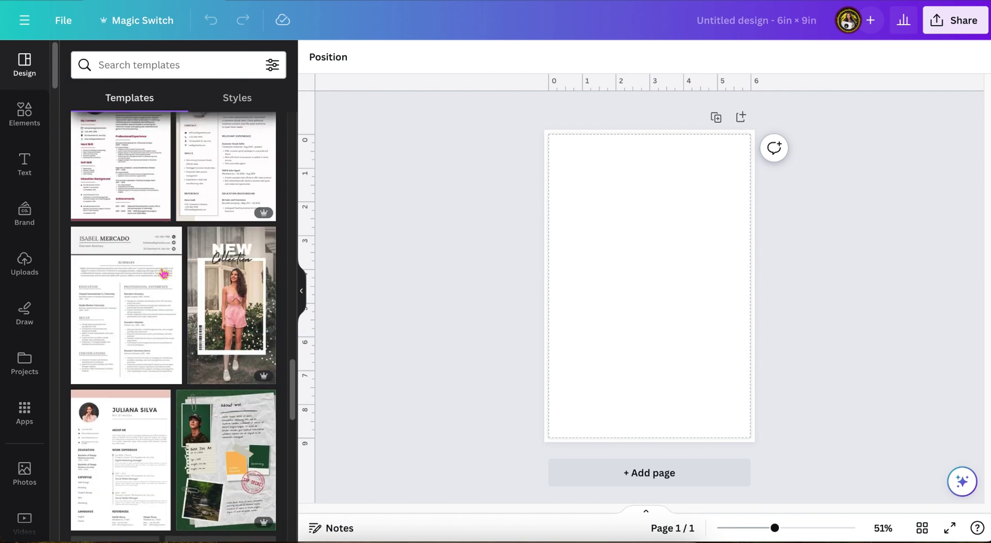
scroll(163, 274, "down", 3)
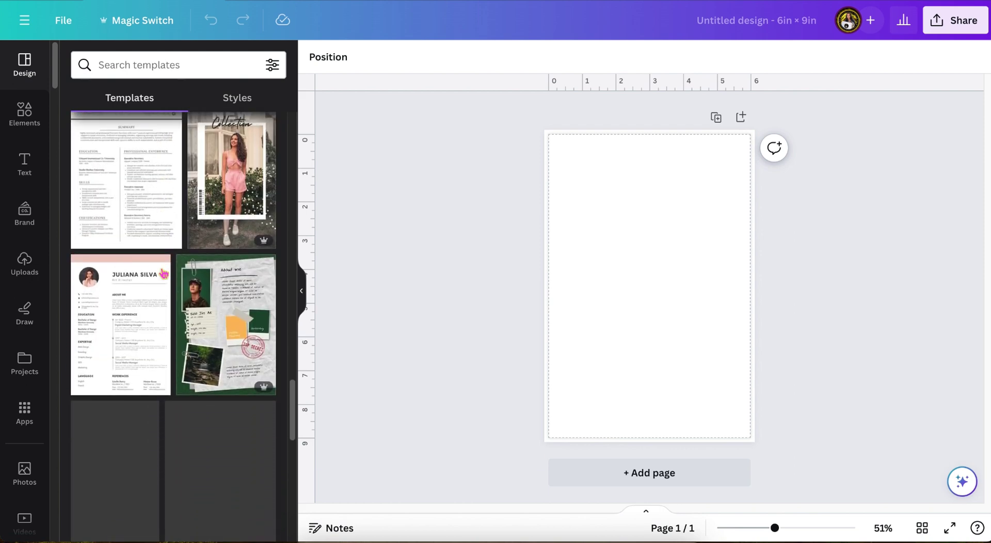
scroll(164, 273, "down", 5)
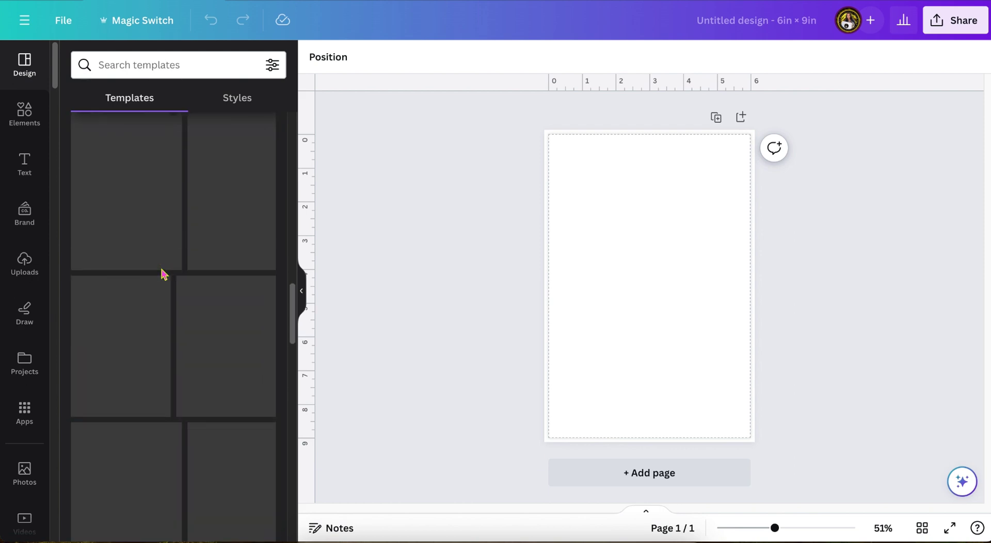
Step: Search the templates for "planner" and narrow the results to the Planner cover category
left_click(202, 60)
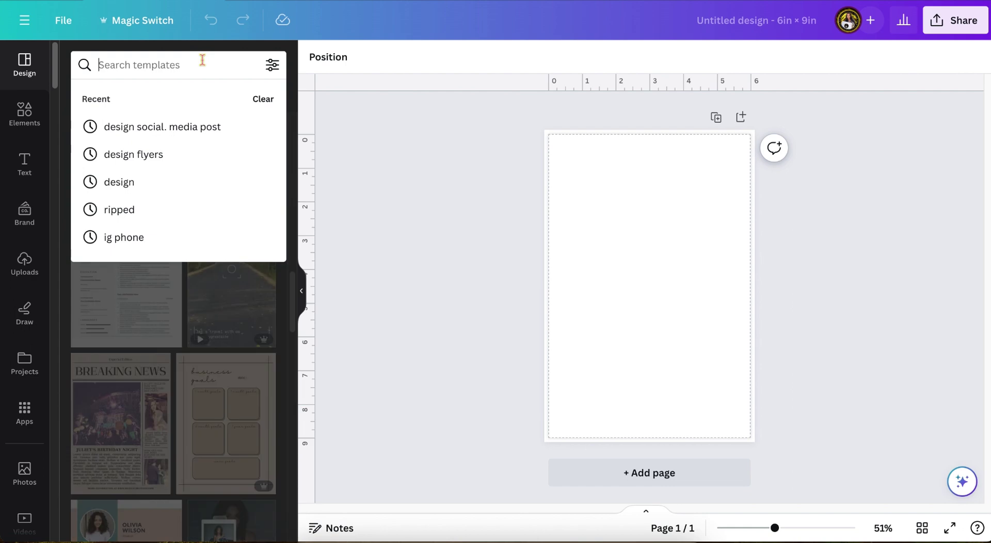
type("plann")
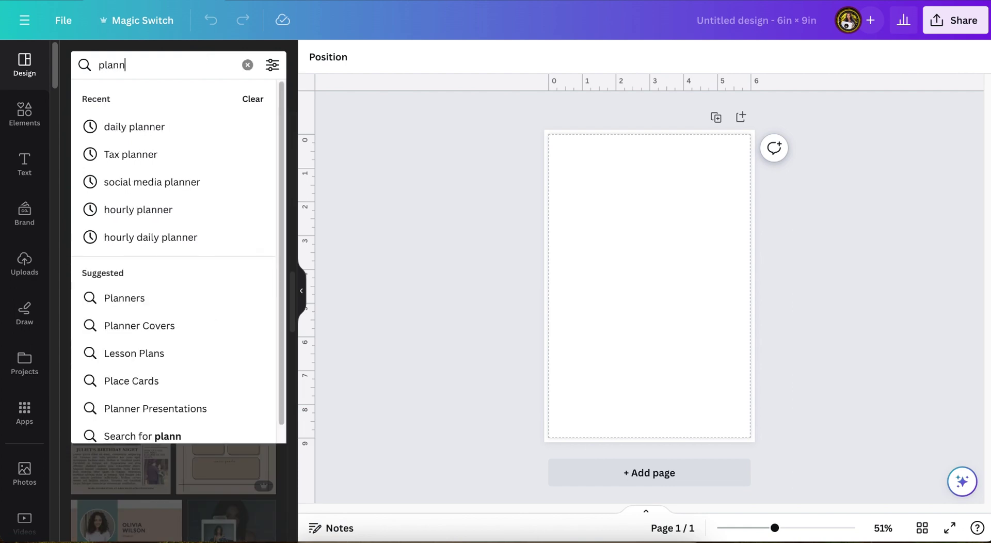
type("er")
key("Return")
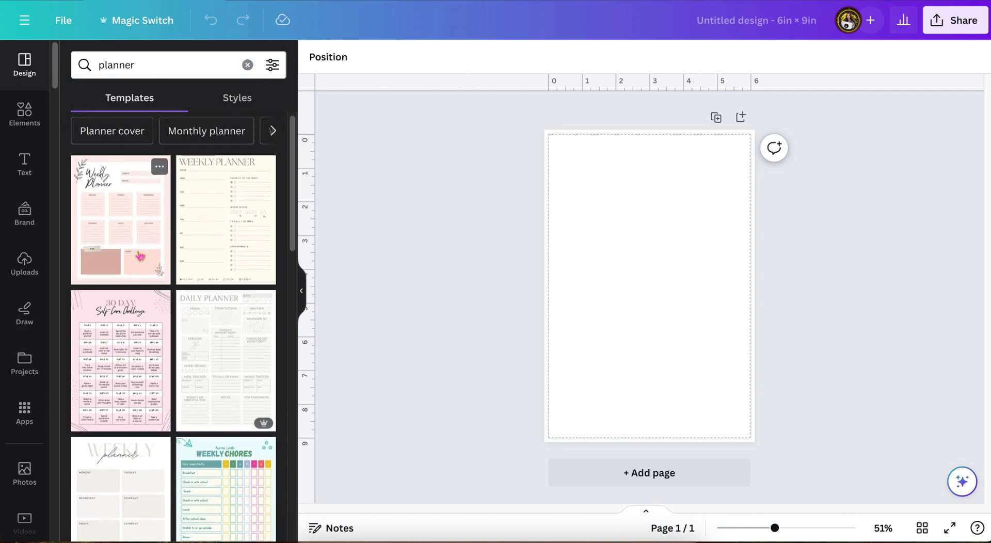
left_click(113, 146)
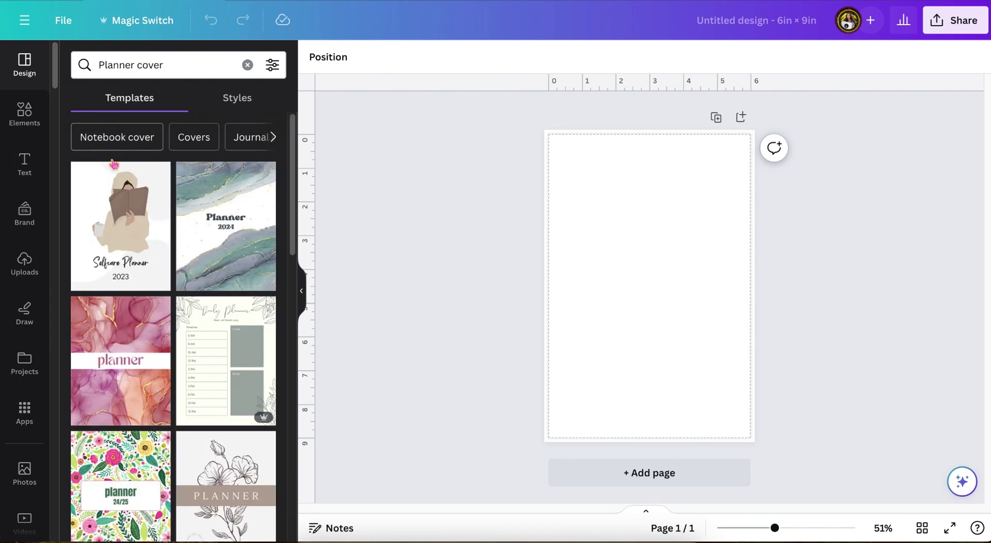
Step: Find the dark "Dream big Plan well" template among the planner covers and open its details
scroll(129, 289, "down", 3)
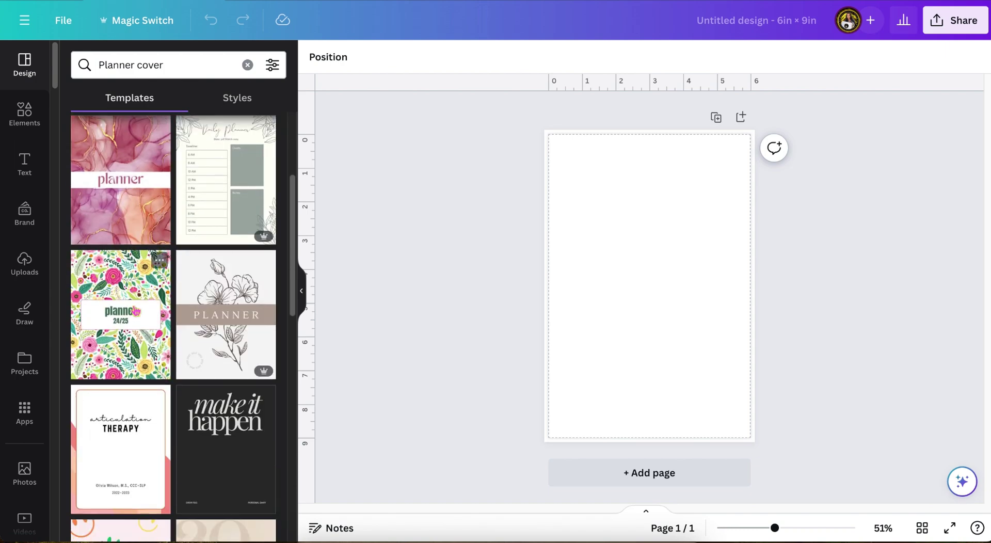
scroll(136, 310, "down", 6)
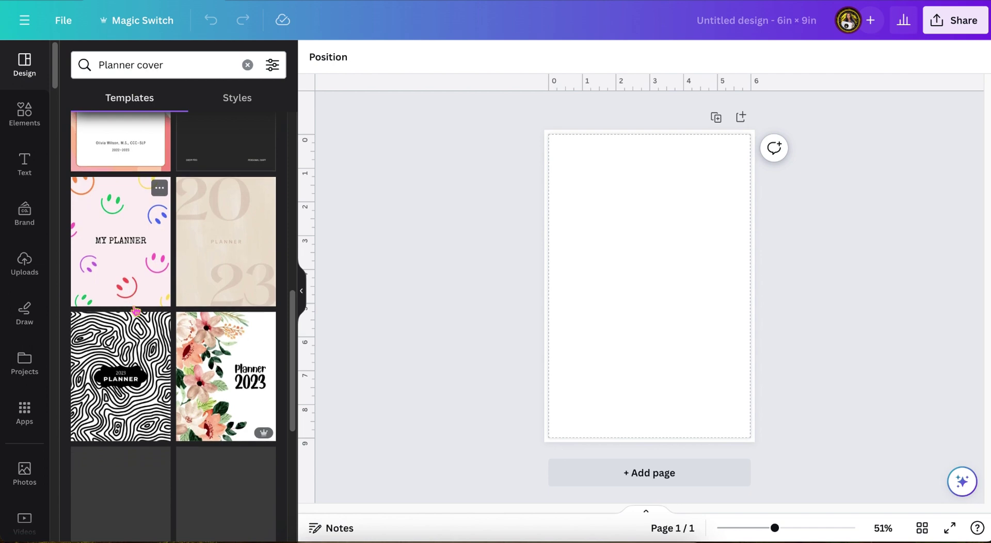
scroll(136, 310, "down", 3)
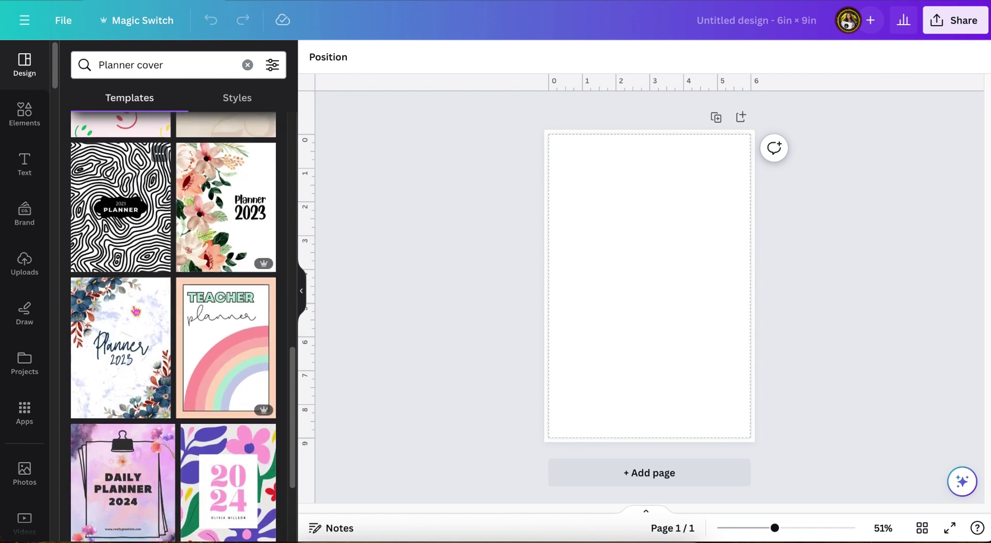
scroll(136, 310, "down", 5)
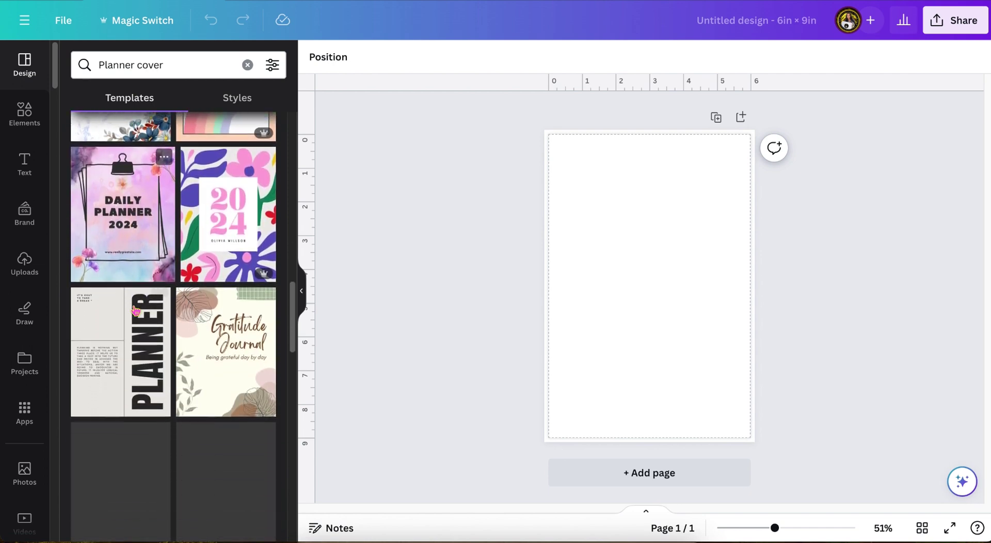
scroll(136, 310, "down", 5)
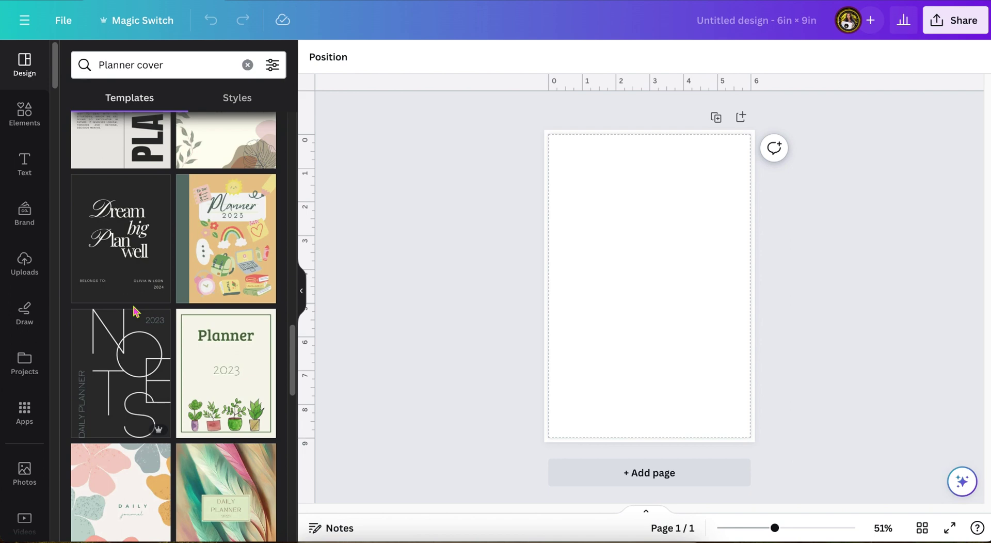
left_click(117, 257)
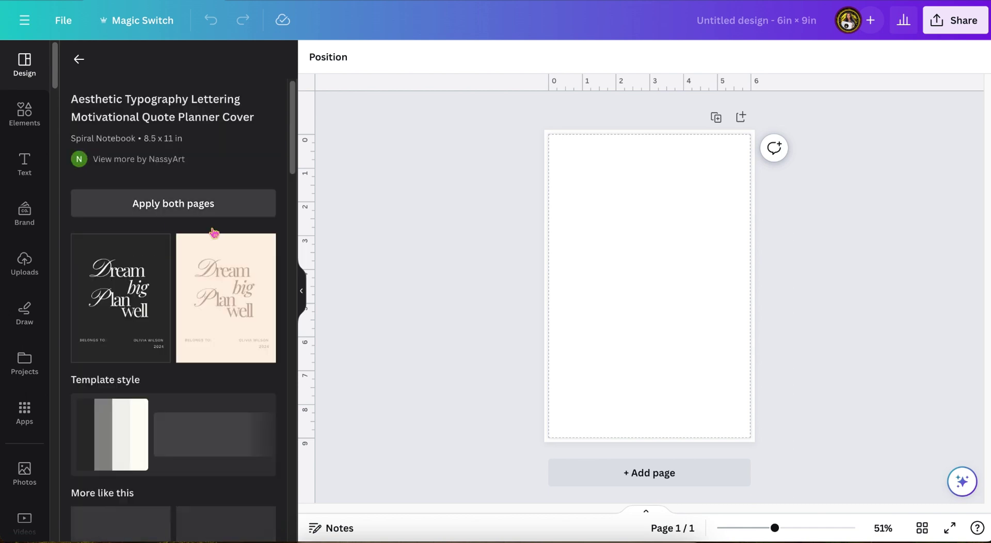
Step: Apply the dark version of the "Dream big Plan well" cover to the blank page after reviewing similar templates
scroll(182, 278, "down", 2)
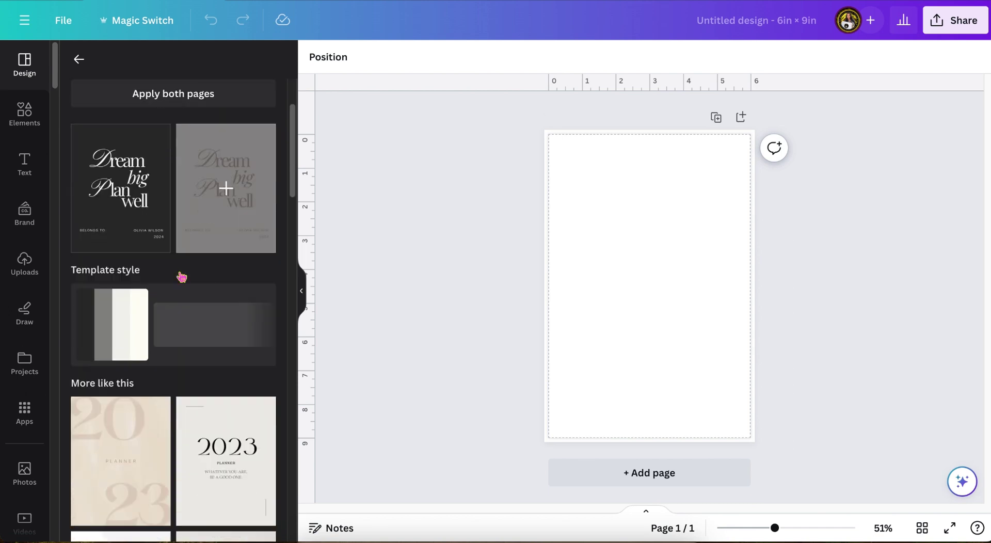
scroll(122, 316, "down", 1)
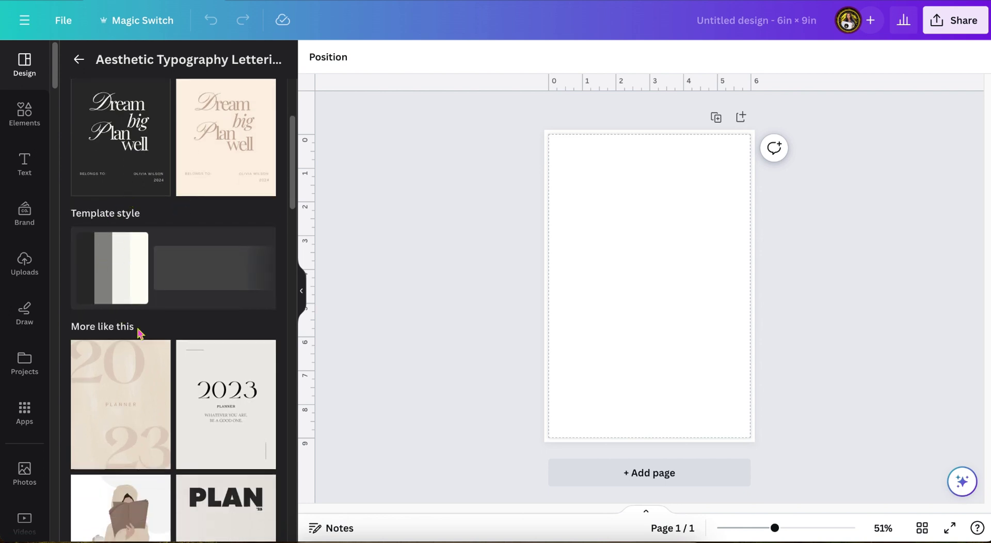
scroll(138, 333, "down", 5)
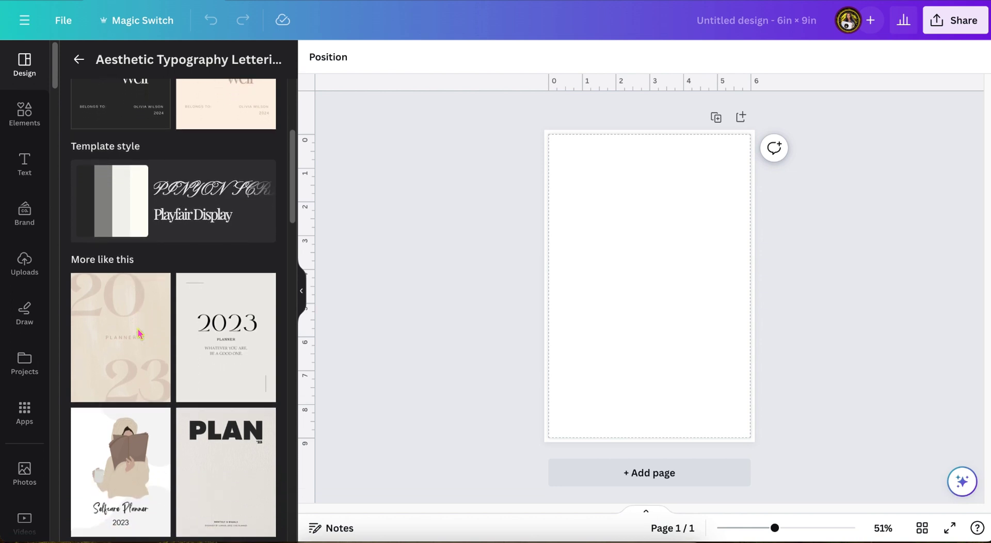
scroll(140, 333, "down", 4)
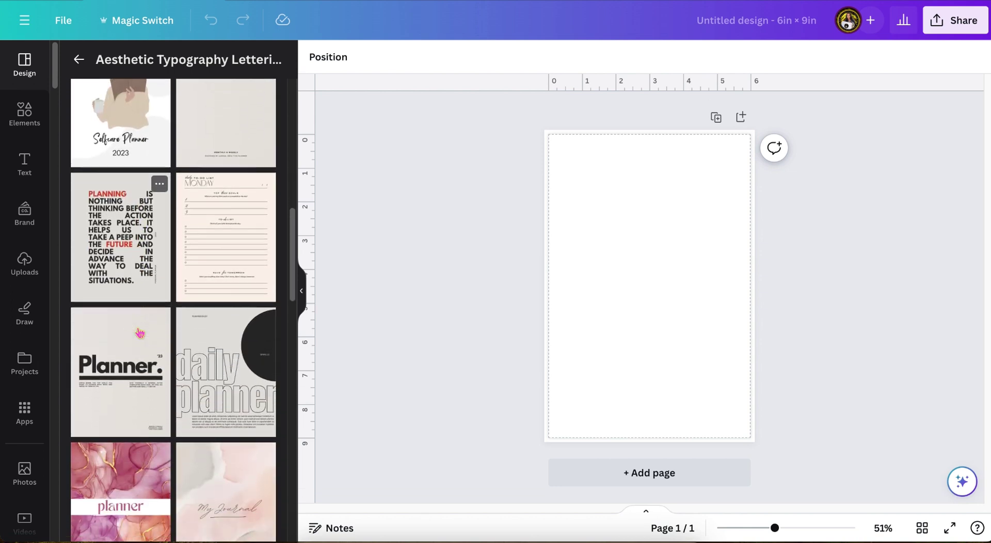
scroll(139, 333, "down", 9)
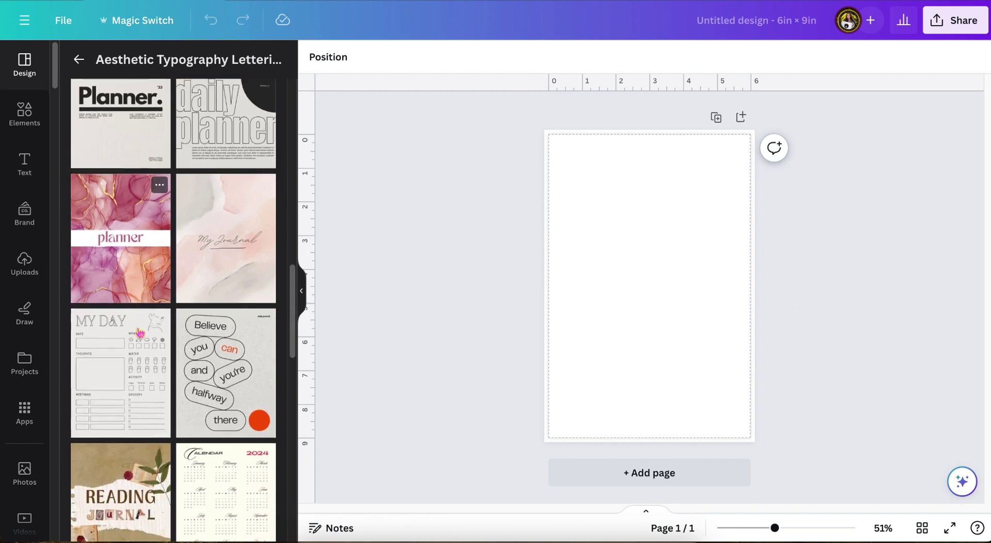
scroll(140, 333, "up", 15)
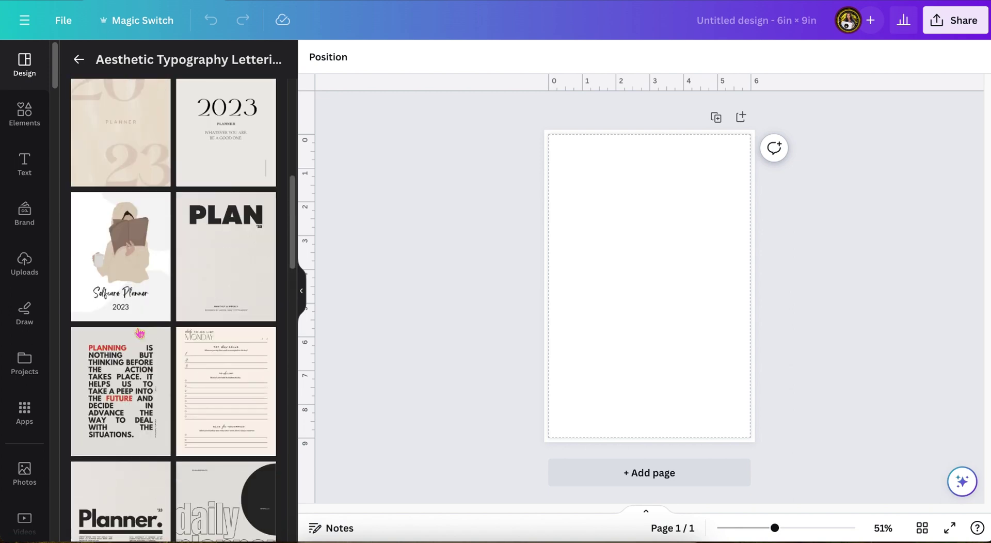
scroll(139, 332, "up", 2)
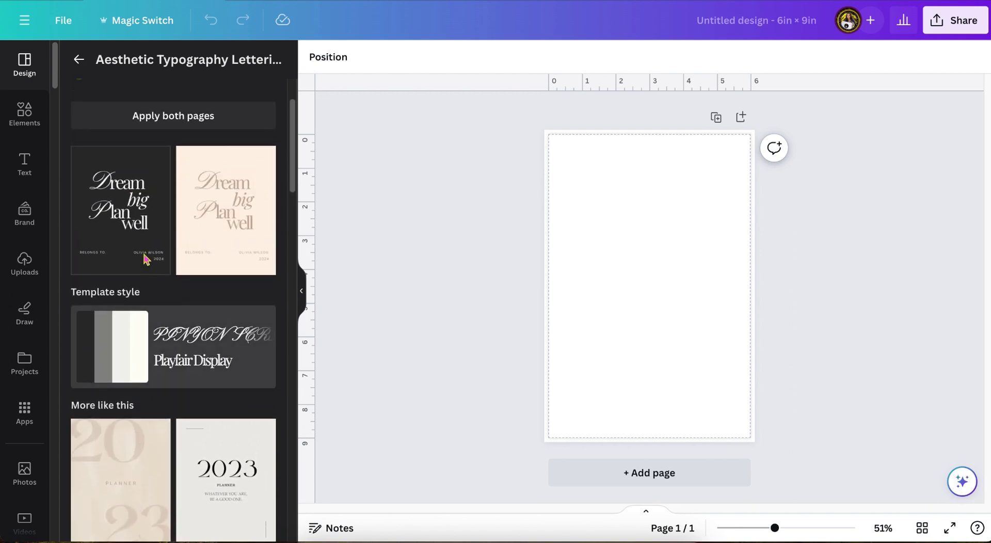
left_click(109, 215)
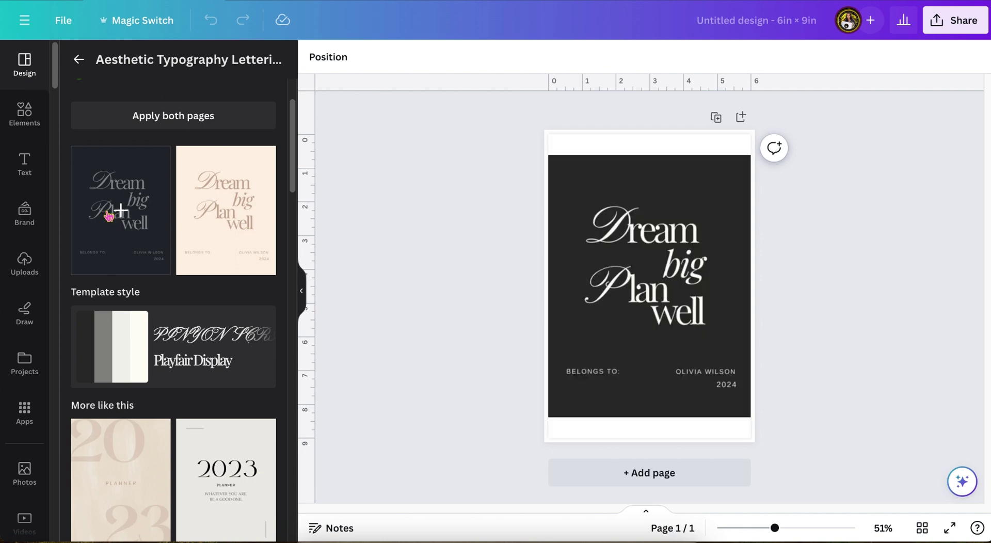
Step: Examine the cover's edges up close and check the print bleed option in the view settings
left_click_drag(775, 528, 798, 529)
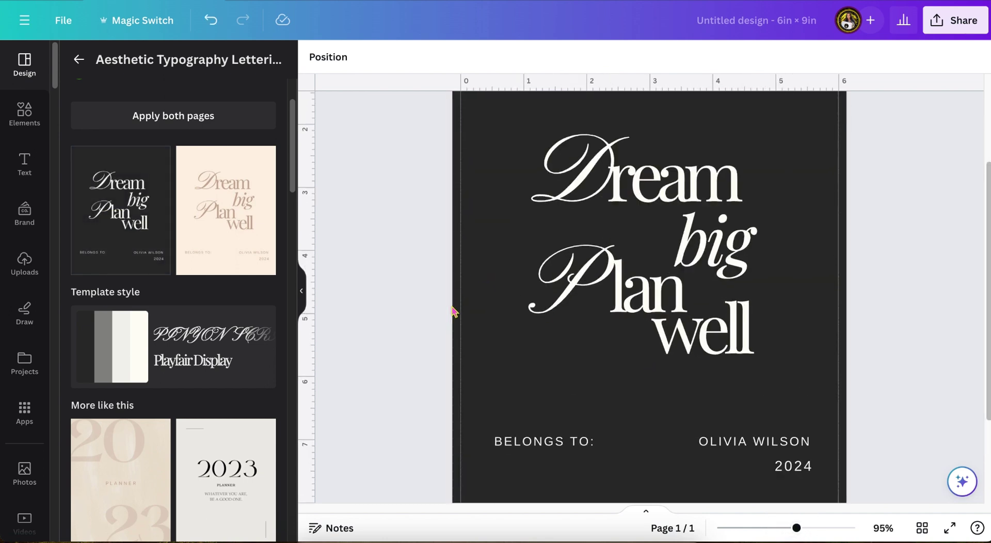
scroll(468, 300, "down", 3)
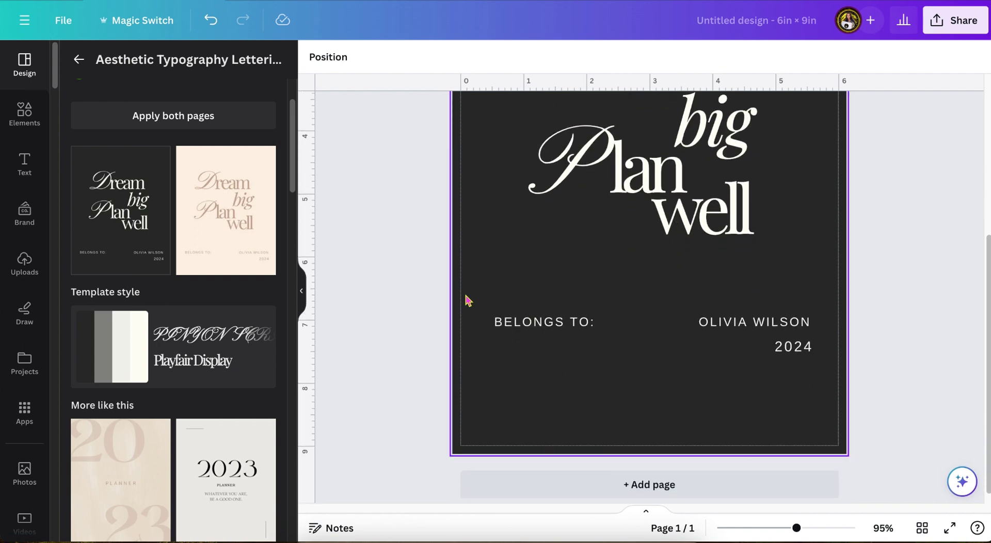
scroll(468, 301, "up", 4)
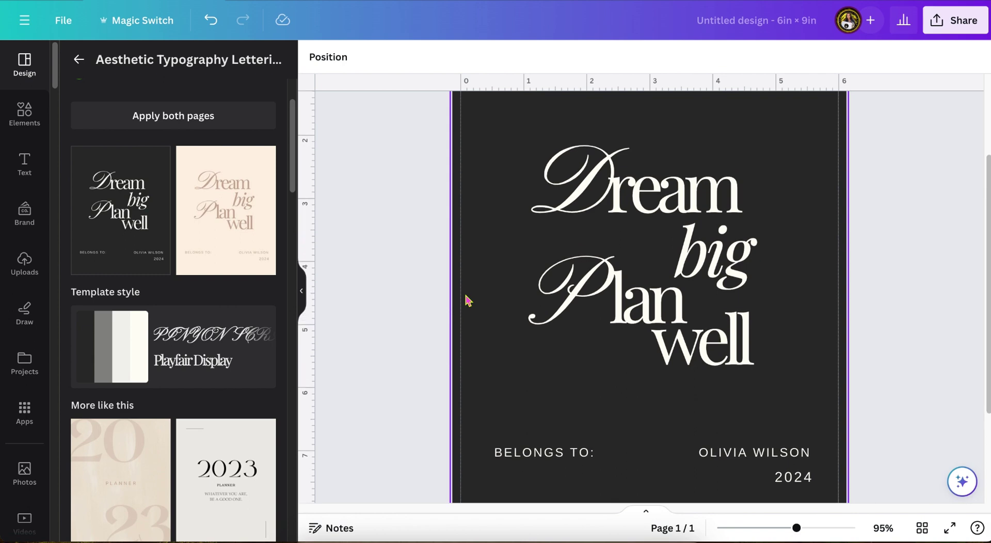
left_click(64, 23)
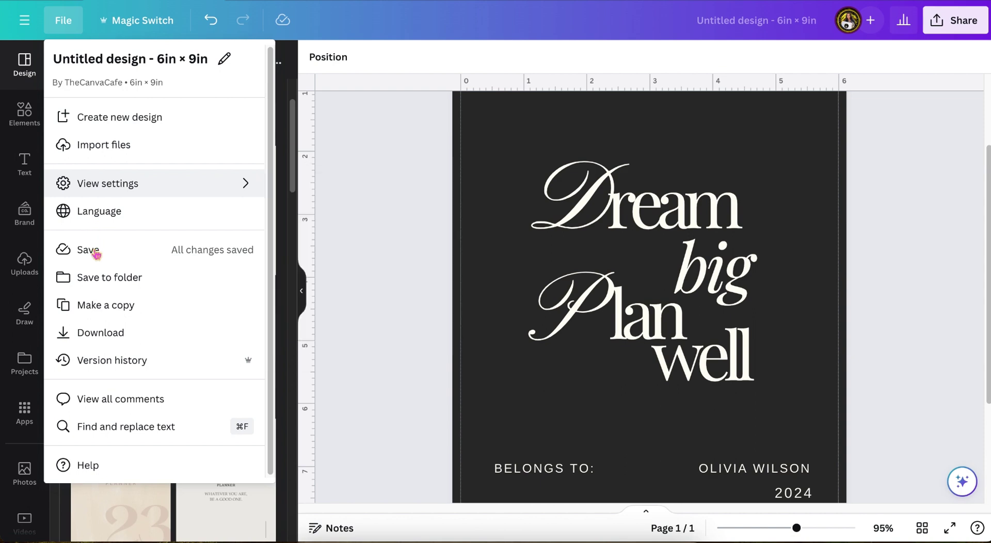
mouse_move(119, 196)
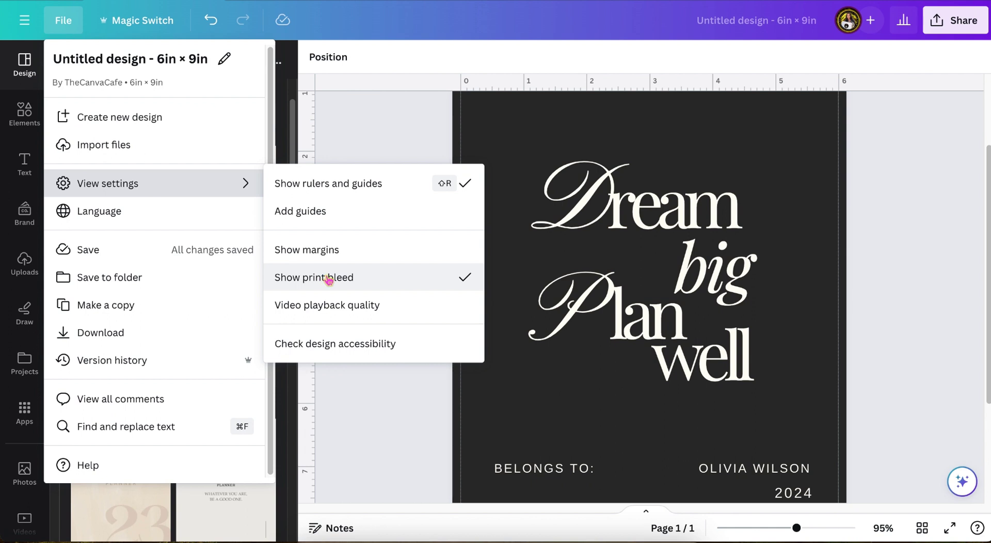
left_click(369, 145)
scroll(413, 238, "up", 3)
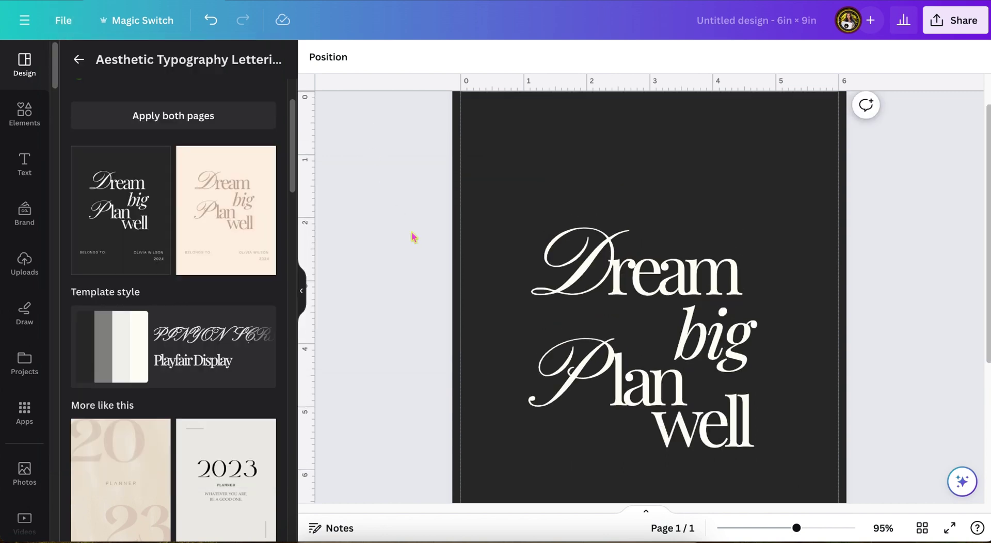
scroll(414, 238, "down", 3)
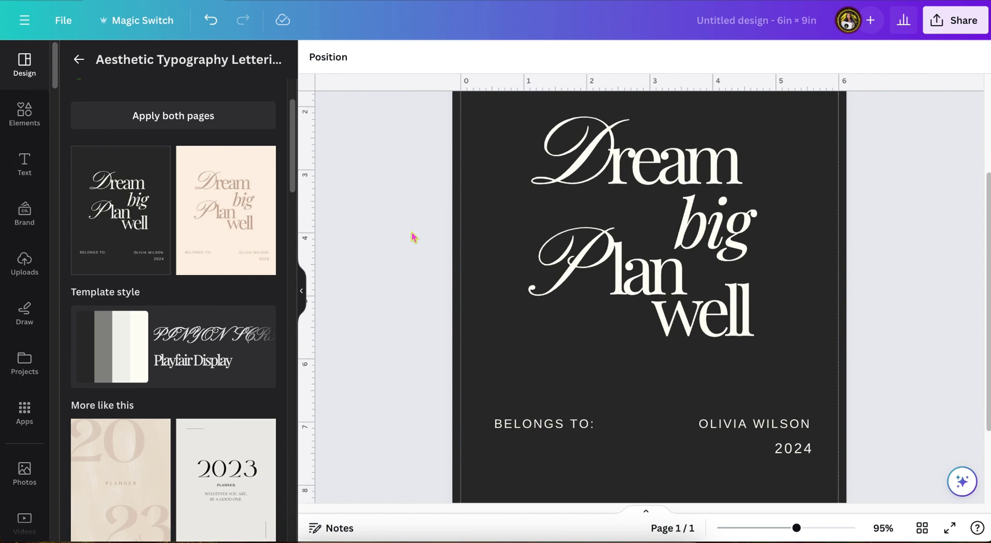
scroll(491, 311, "down", 2)
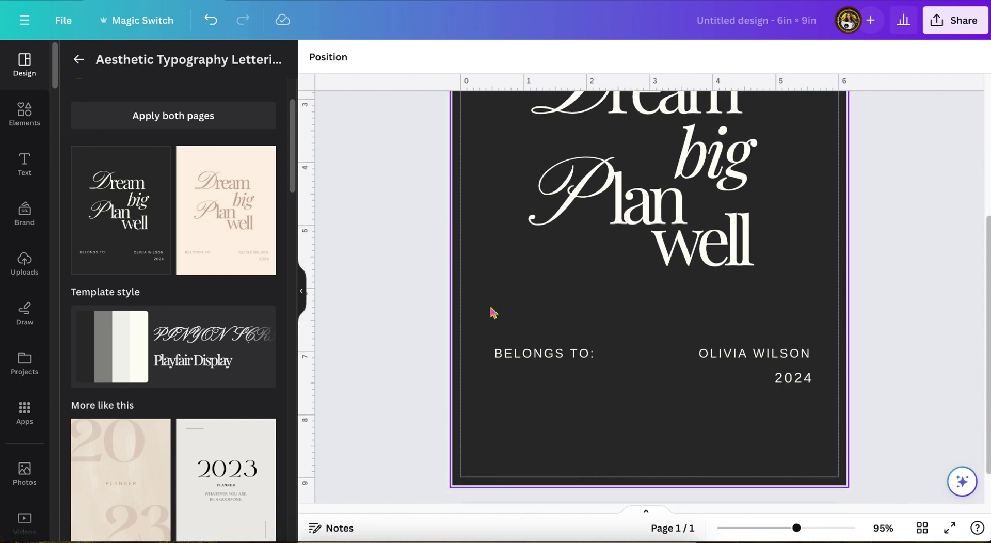
Step: Delete the "BELONGS TO:" label and the owner's name text from the lower part of the cover
left_click(558, 357)
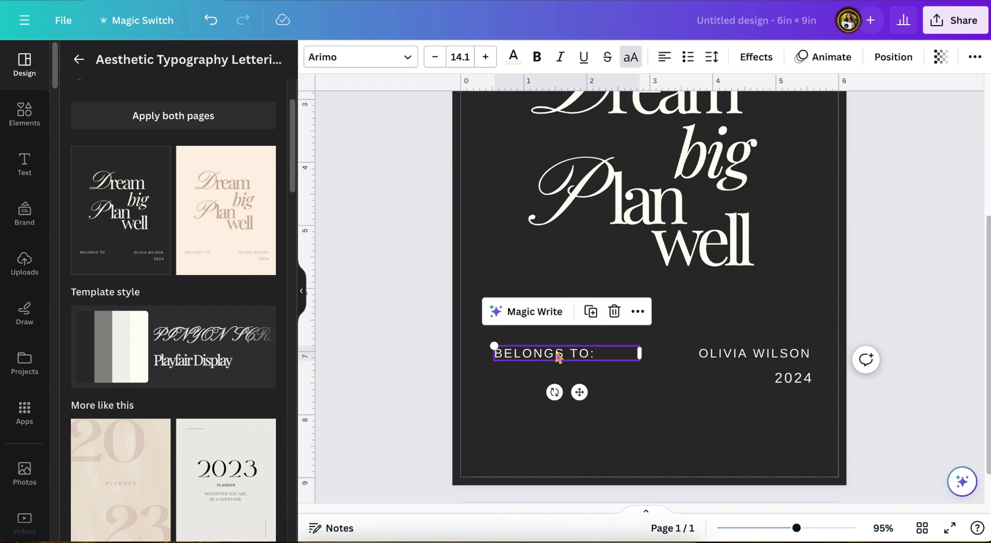
left_click(615, 312)
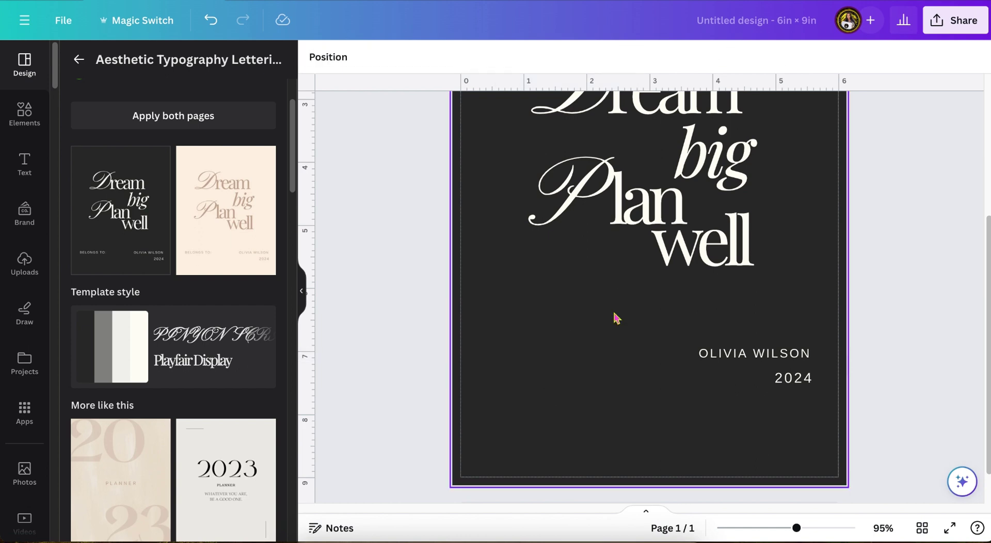
left_click(715, 359)
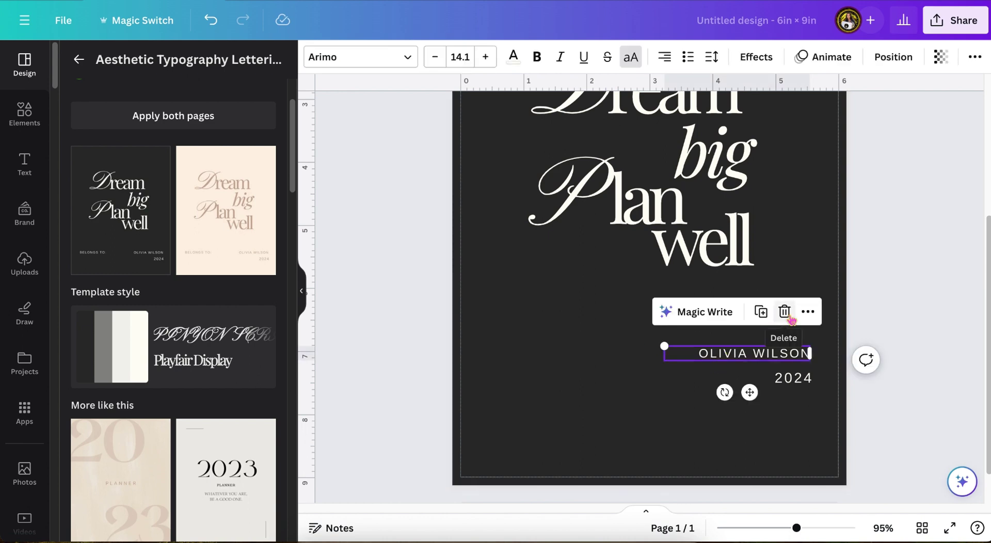
left_click(790, 316)
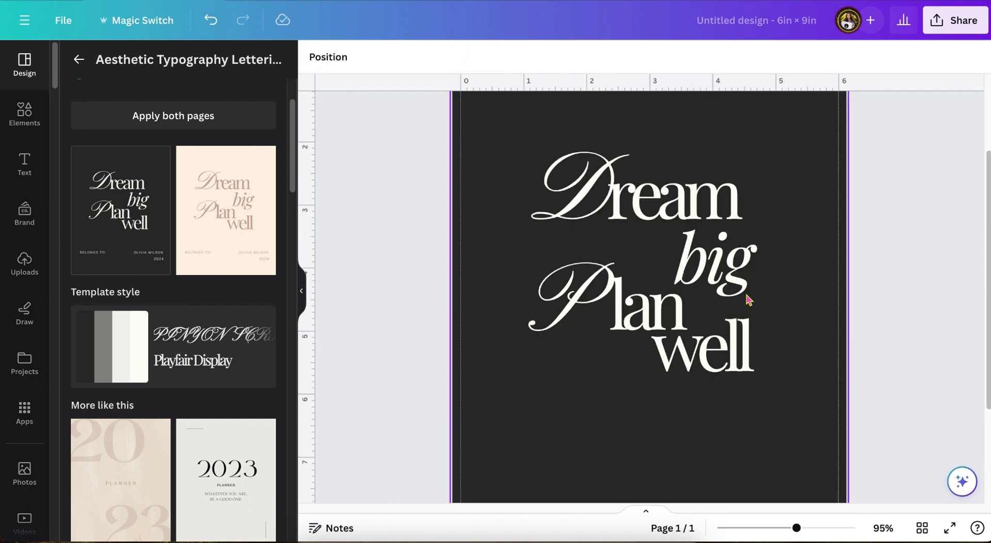
Step: Look through the available and uploaded fonts for the "Dream" text on the cover
scroll(749, 299, "up", 2)
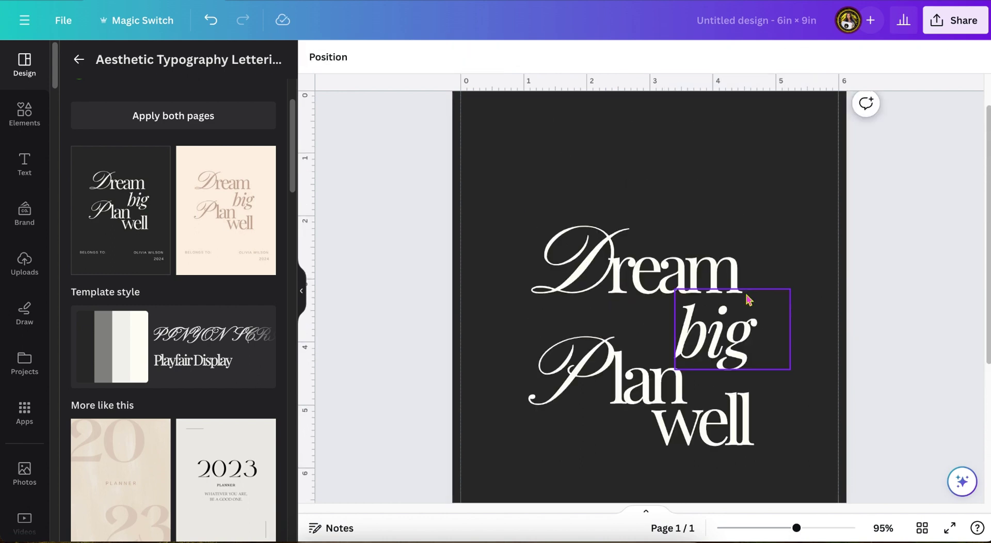
scroll(749, 300, "down", 2)
left_click(641, 193)
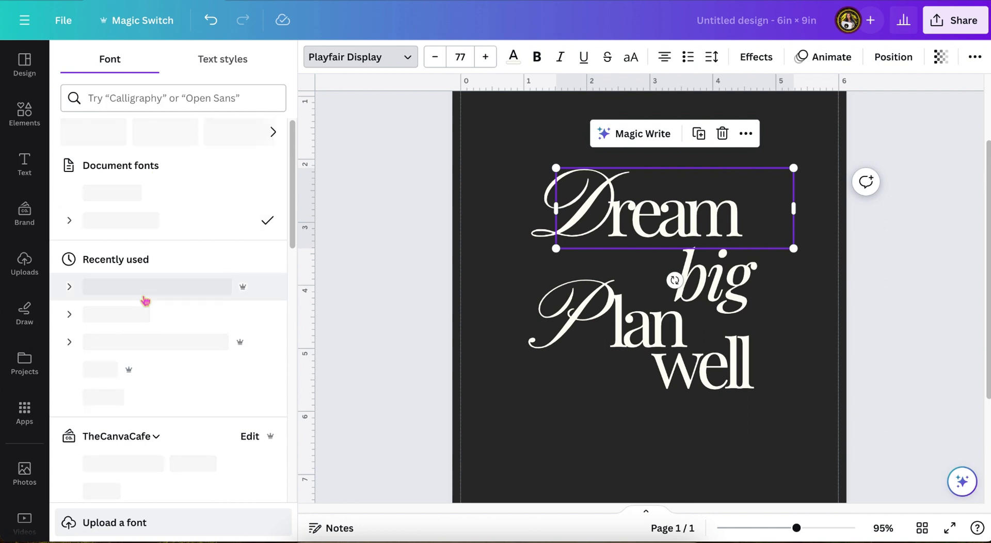
scroll(146, 301, "down", 3)
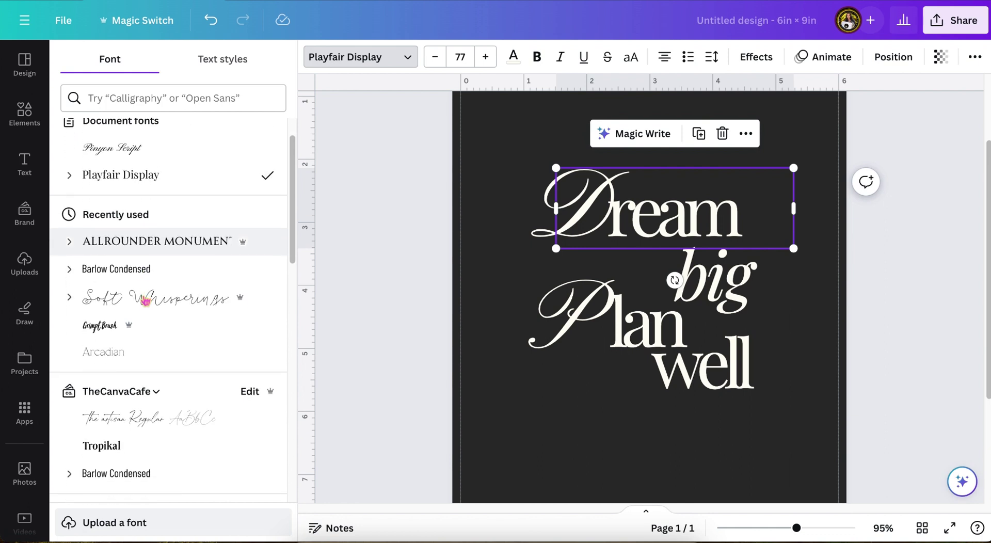
scroll(145, 301, "down", 5)
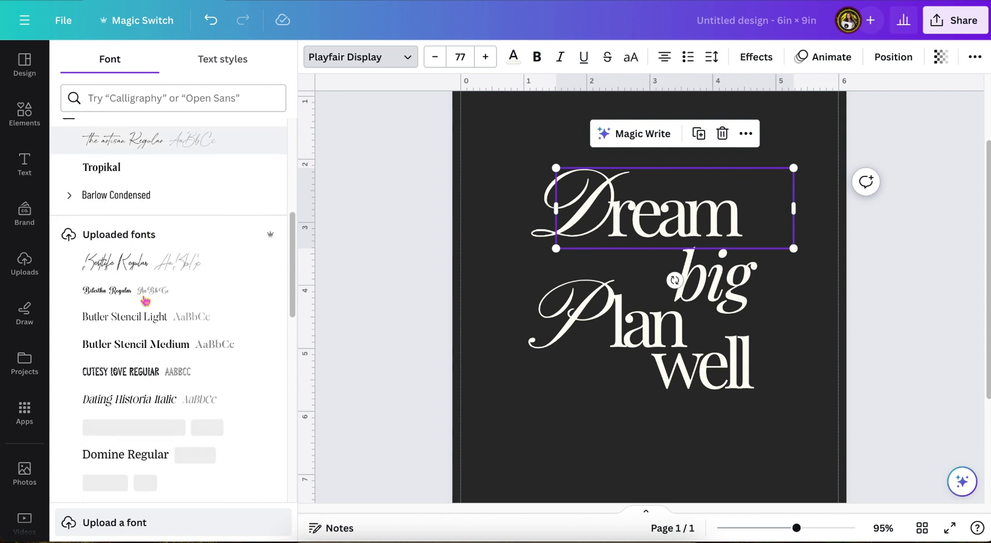
scroll(146, 301, "down", 3)
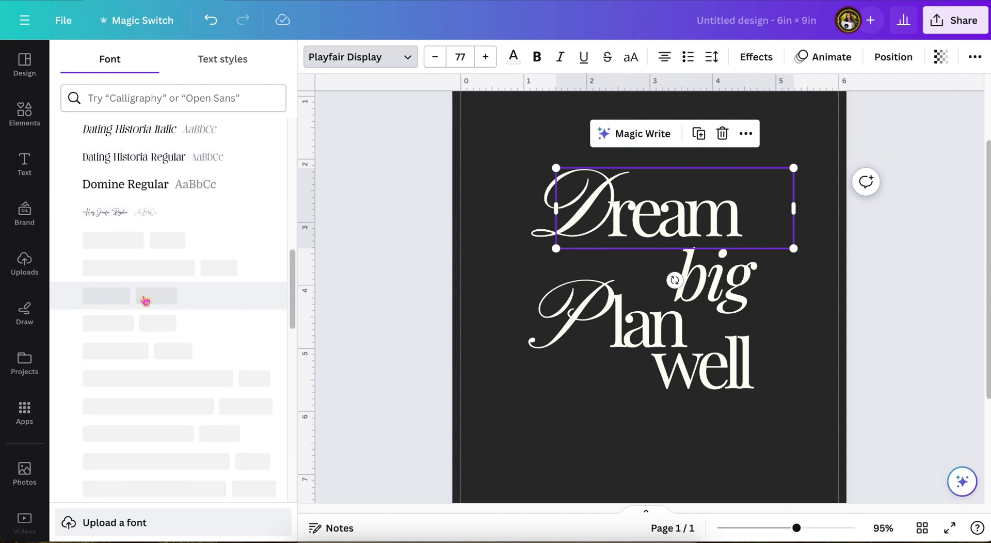
scroll(146, 301, "down", 5)
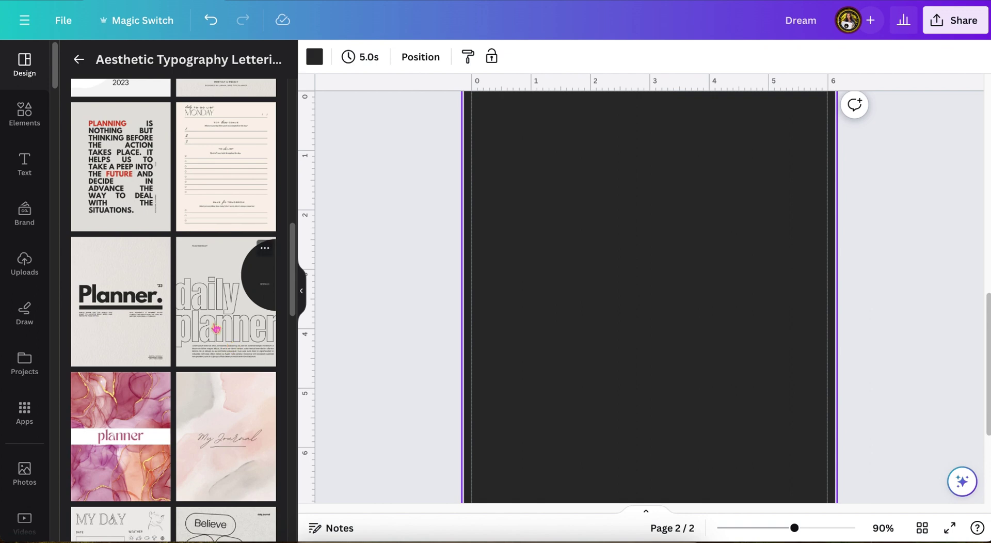
Step: Apply the Beige Black Neutral Minimalist Modern Typography Daily Planner Cover template to page 2
left_click(213, 325)
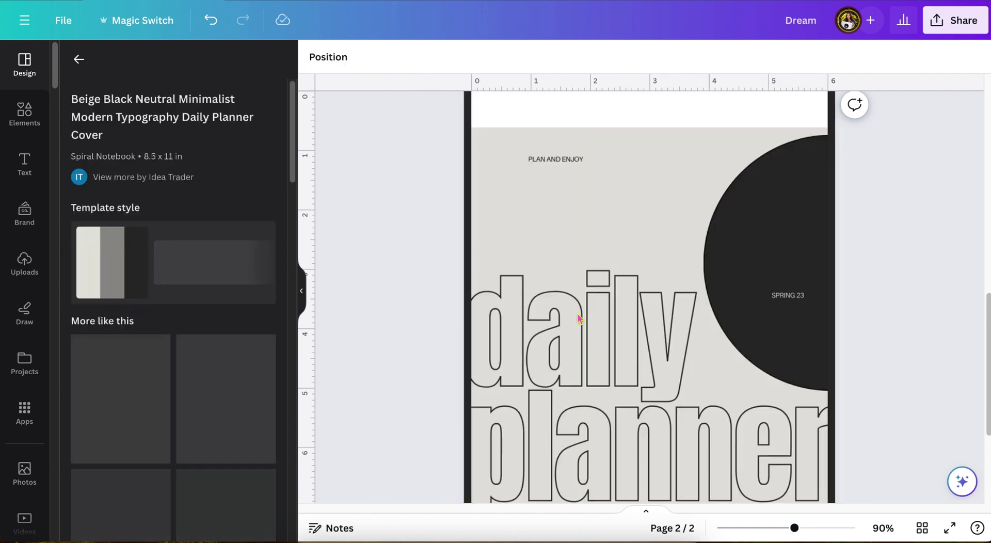
scroll(579, 319, "down", 2)
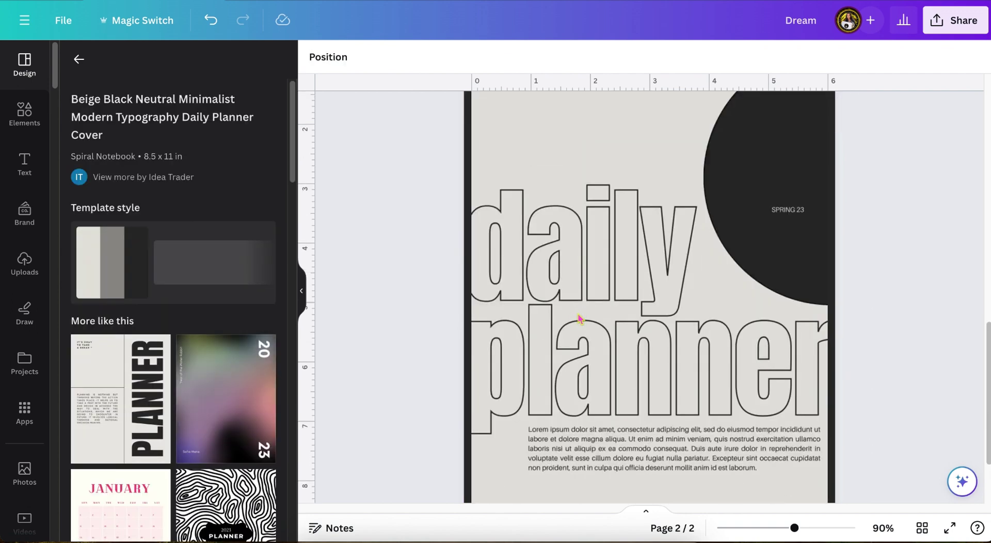
scroll(579, 319, "down", 1)
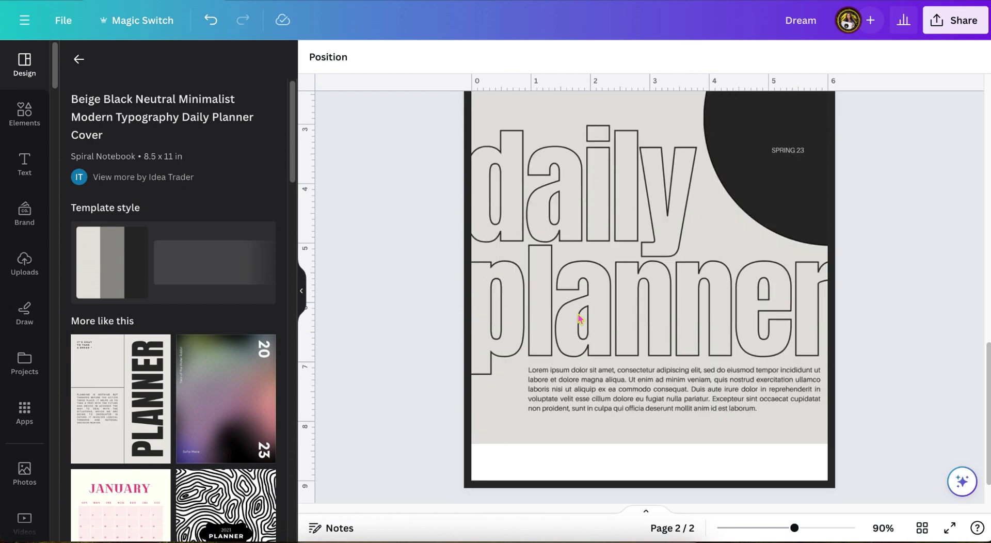
Step: Copy the outlined "daily planner" text from page 2 and paste it onto the cover on page 1
left_click(552, 200)
left_click(552, 201)
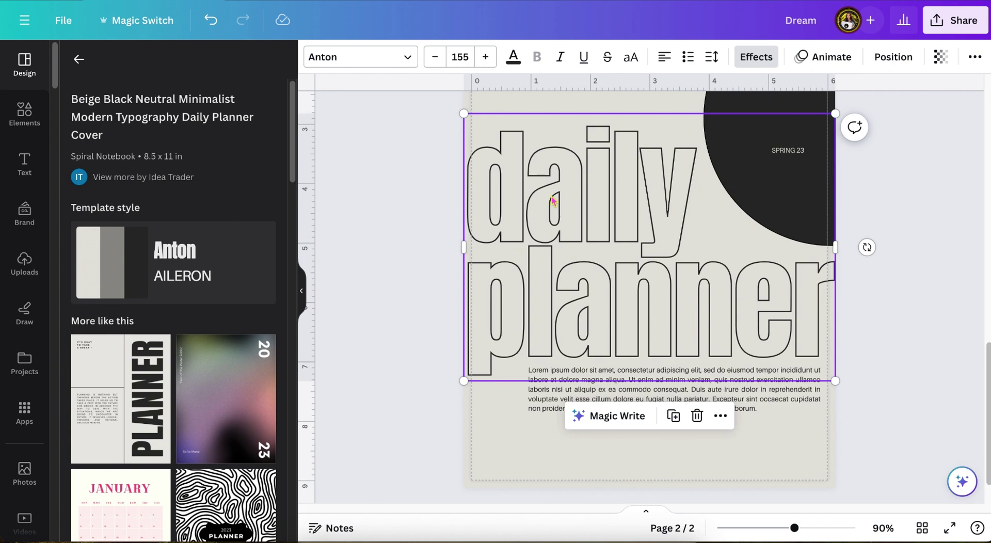
key("Delete")
scroll(553, 201, "up", 5)
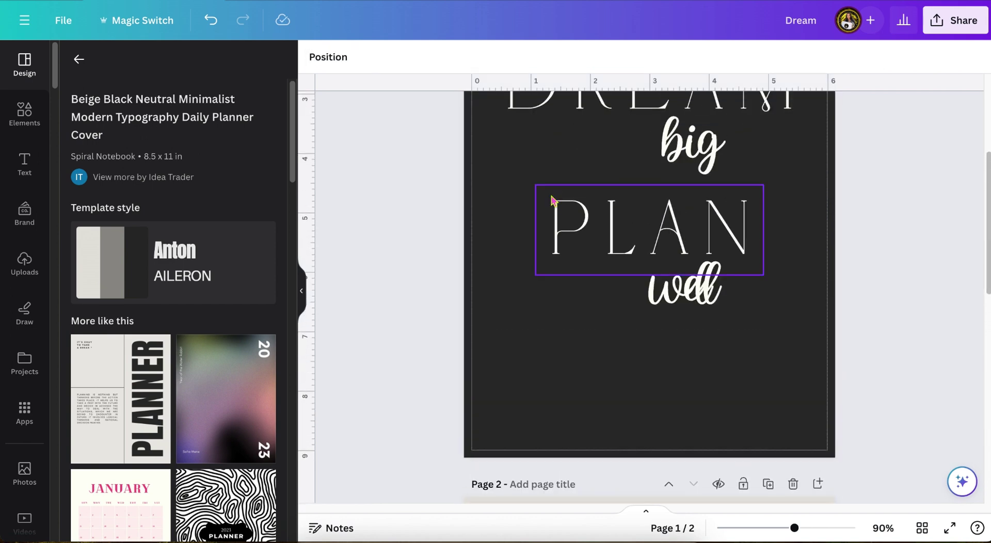
scroll(553, 200, "up", 2)
left_click(521, 434)
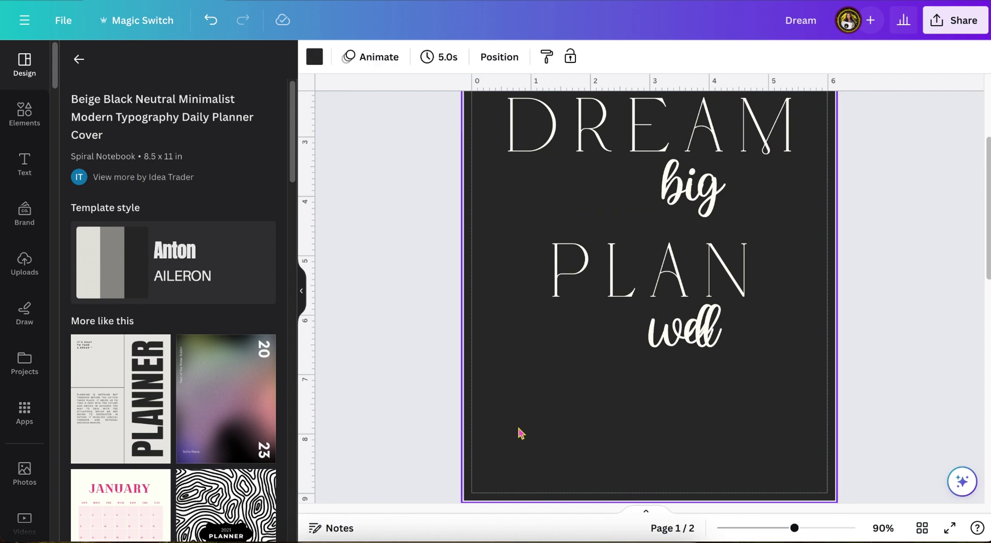
key("ctrl+v")
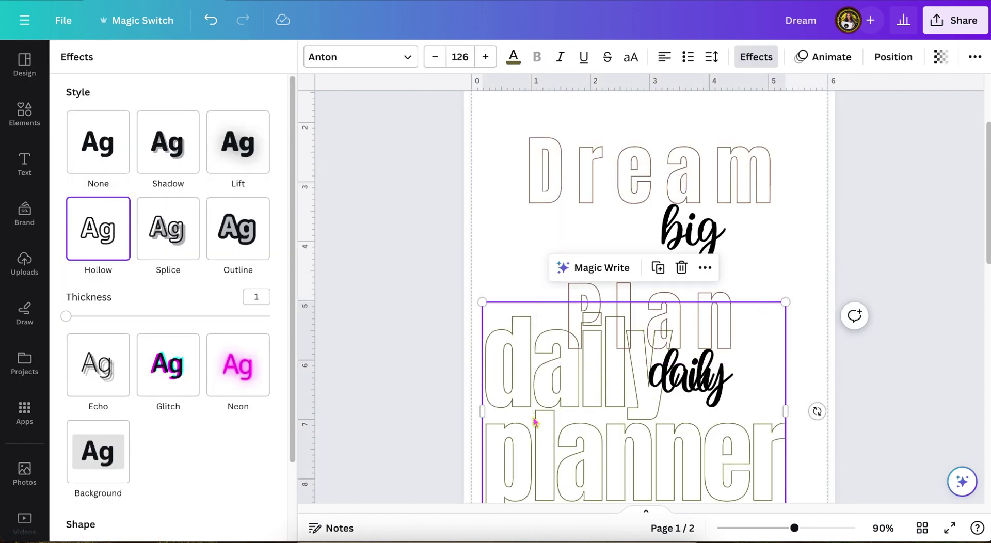
Step: Delete the pasted "daily planner" text from page 1 and review the remaining cover lettering
scroll(535, 423, "down", 1)
left_click(681, 247)
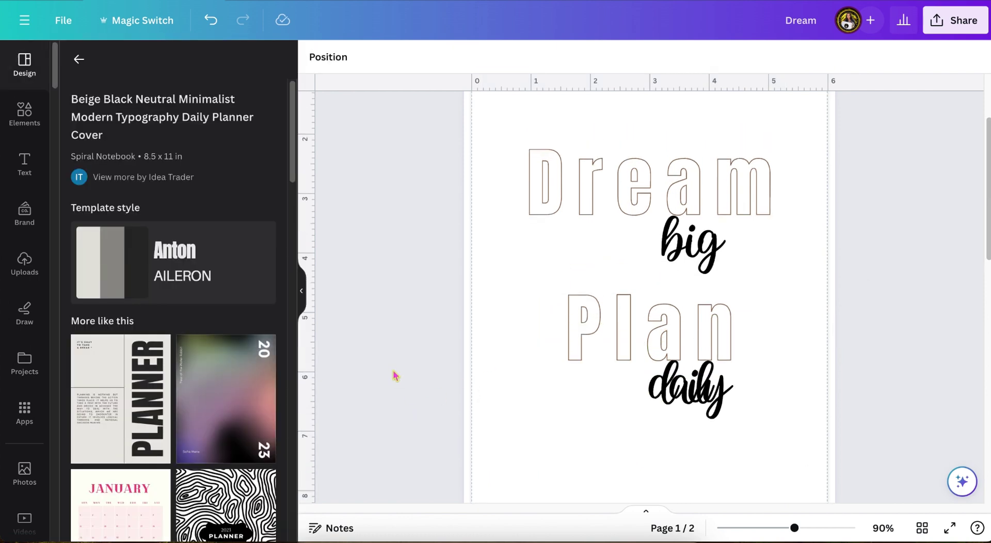
scroll(395, 375, "down", 1)
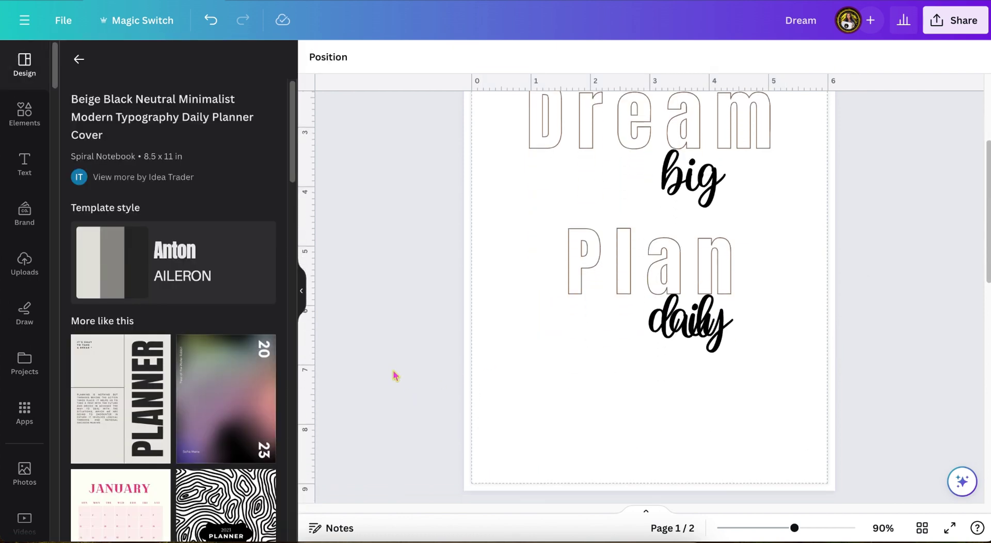
scroll(395, 375, "up", 2)
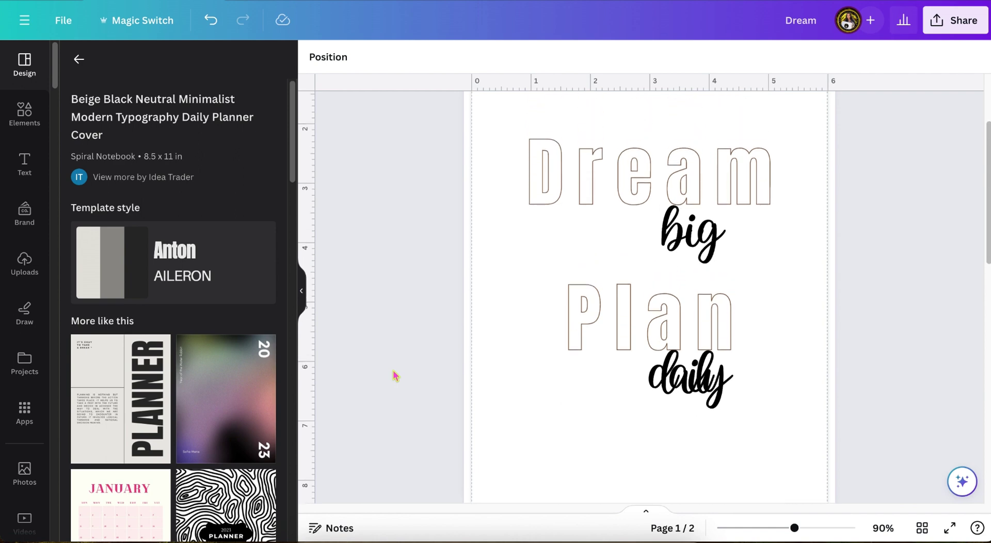
left_click(690, 392)
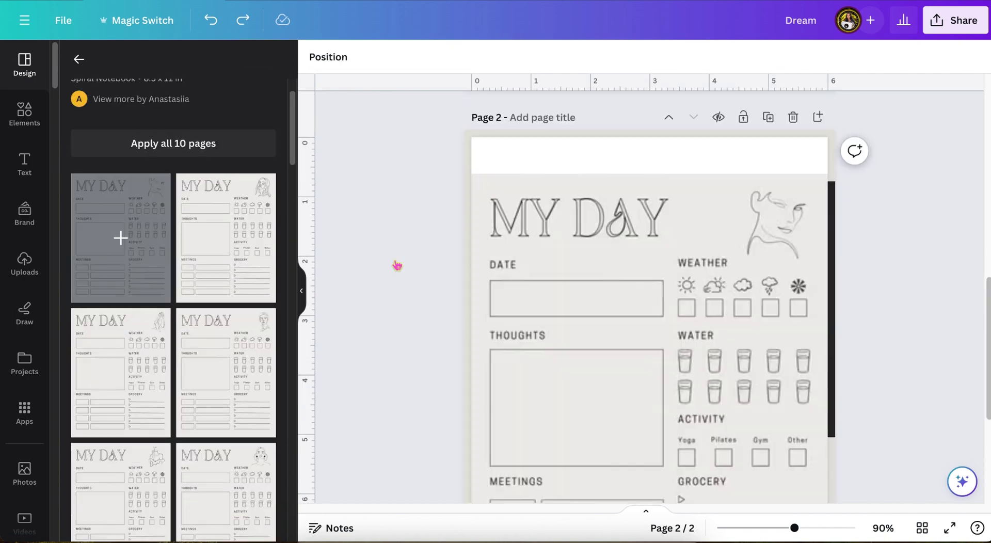
Step: Return to the template search results and shorten the search text to "Planner"
left_click(79, 59)
left_click(177, 66)
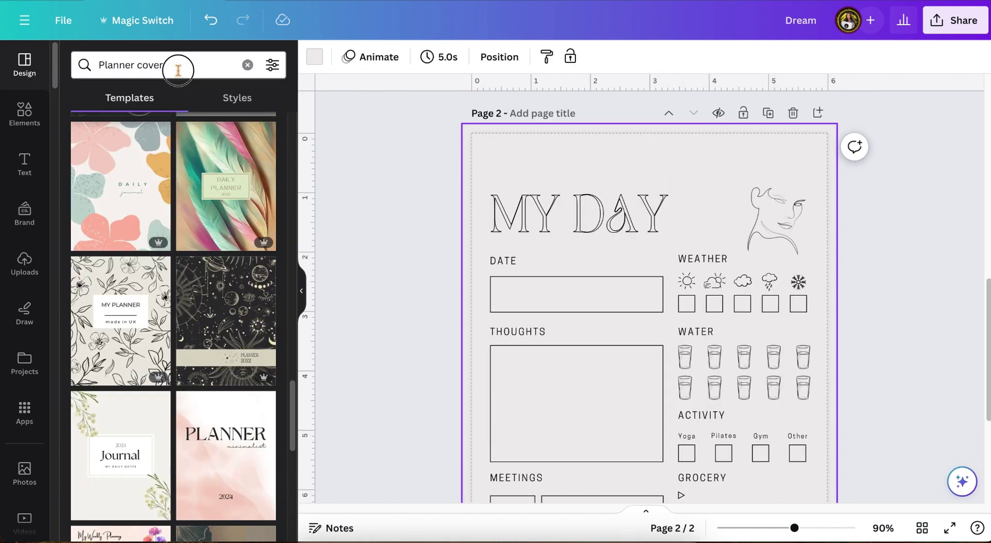
key("BackSpace")
key("BackSpace")
key("BackSpace")
key("BackSpace")
key("BackSpace")
key("BackSpace")
left_click(147, 298)
Step: Try different daily planner templates on page 2, including the framed layout with Today's Goal and Priority List
left_click(119, 343)
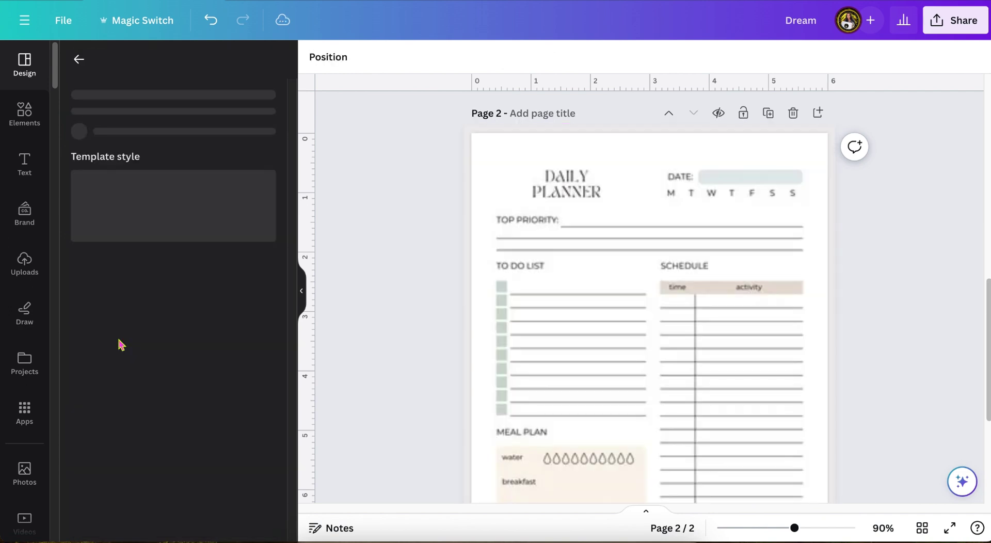
scroll(411, 392, "down", 3)
left_click(191, 413)
left_click(225, 367)
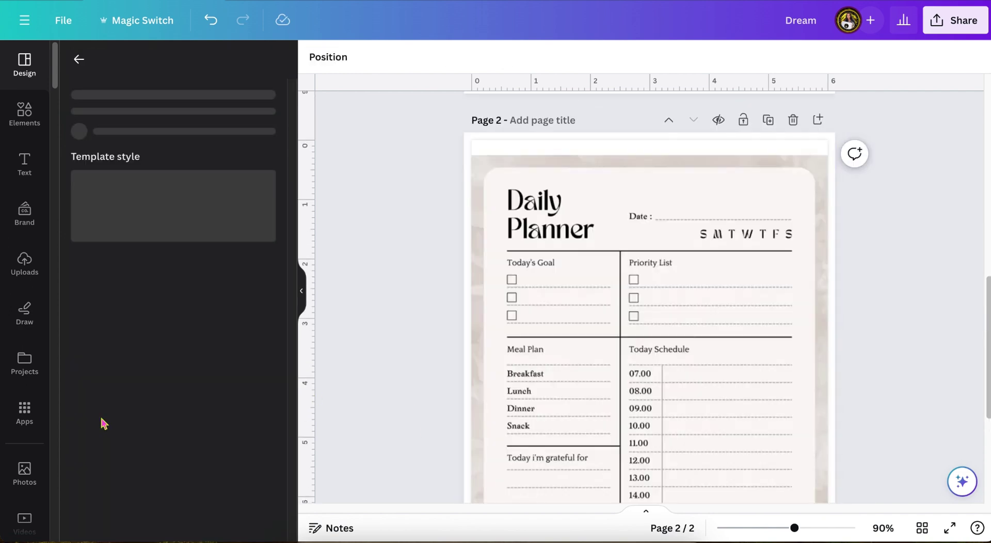
scroll(419, 341, "down", 2)
Step: Try the Beige Modern Daily Planner template on page 2 and inspect its sections up close
left_click(137, 502)
left_click_drag(794, 528, 819, 528)
scroll(675, 421, "up", 2)
scroll(675, 421, "down", 3)
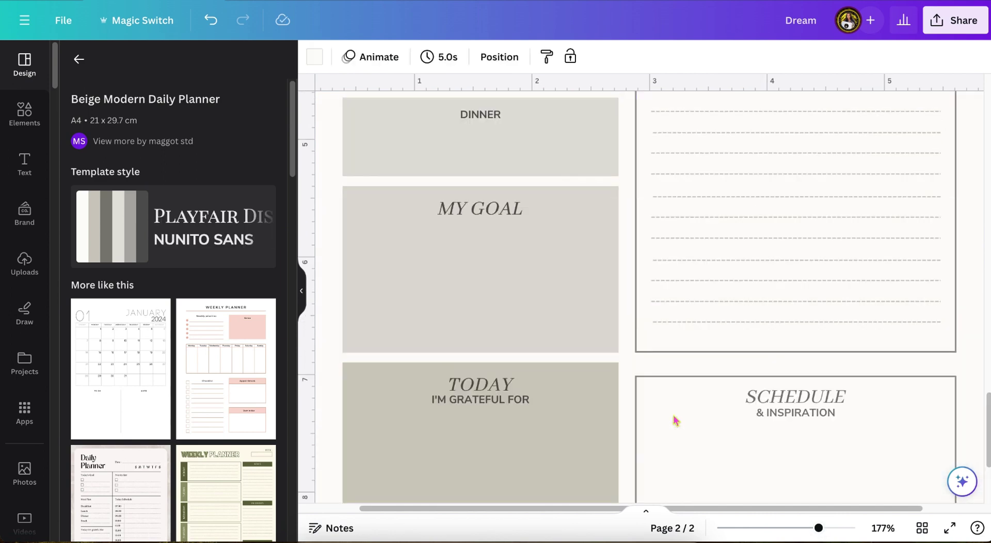
scroll(675, 421, "up", 8)
scroll(675, 421, "down", 7)
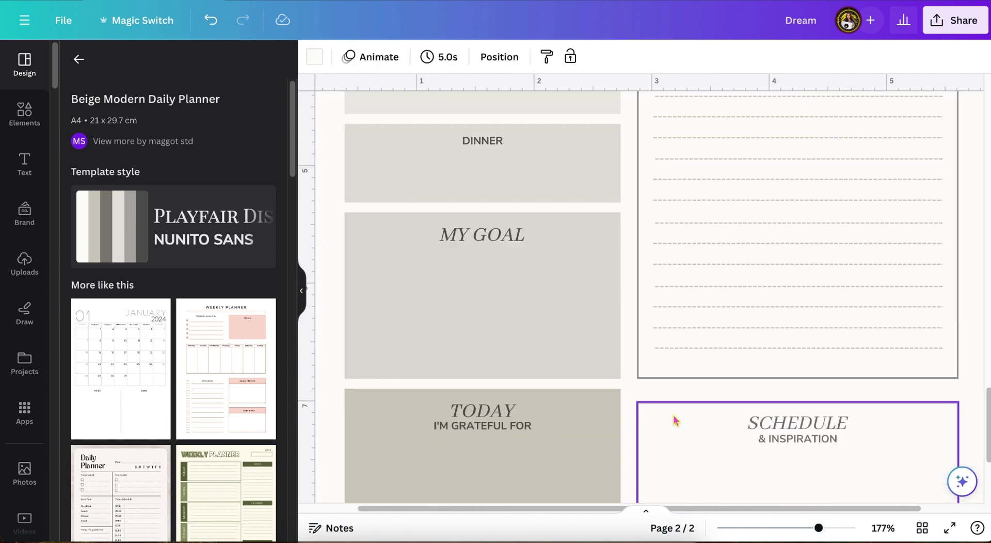
scroll(136, 488, "down", 5)
Step: Apply the Beige Simple Minimalist Daily Planner template to page 2
left_click(135, 488)
scroll(687, 380, "up", 8)
left_click_drag(819, 528, 803, 528)
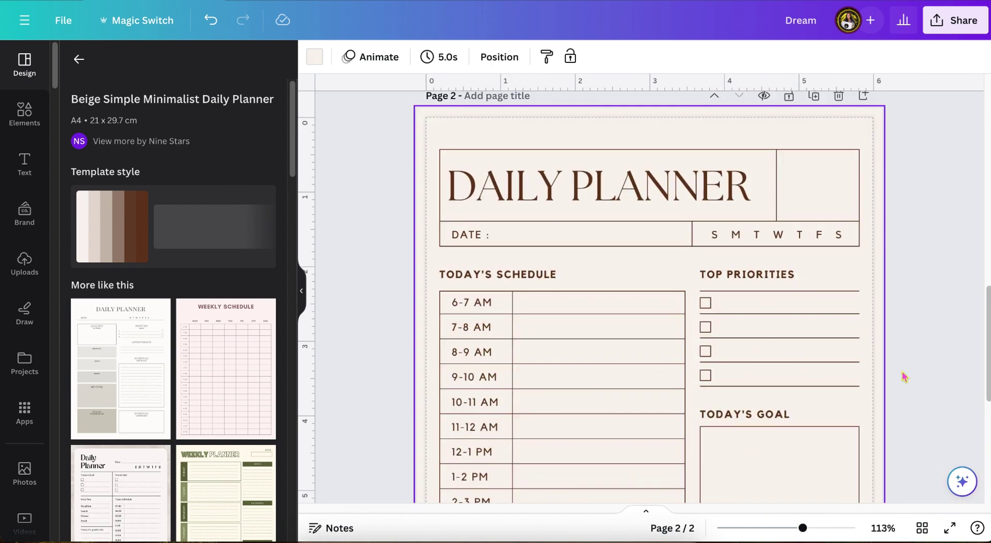
Step: Examine the daily planner layout on page 2, including its schedule, priorities, goal, appointment and notes sections
scroll(905, 377, "down", 4)
scroll(905, 377, "down", 2)
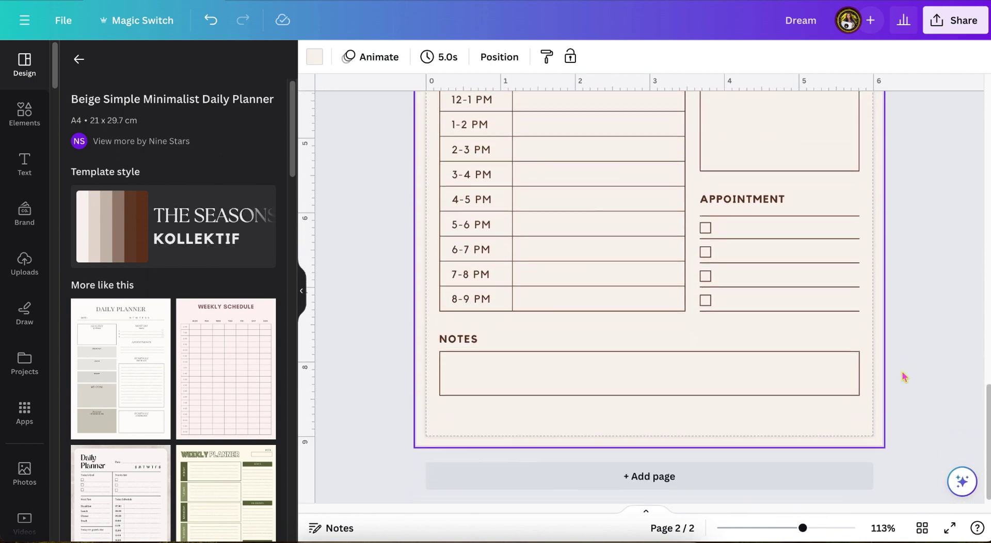
scroll(905, 377, "up", 3)
scroll(905, 377, "up", 1)
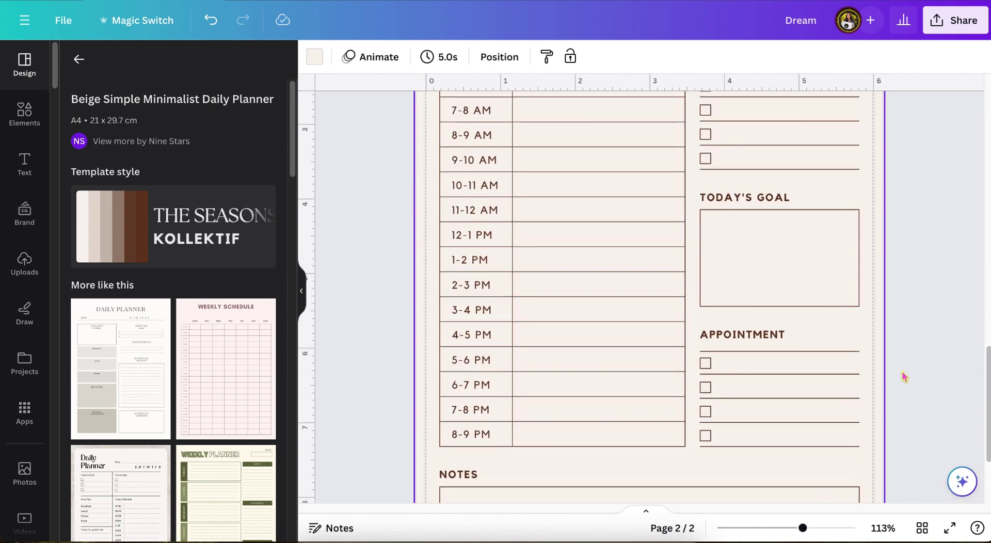
scroll(905, 377, "up", 3)
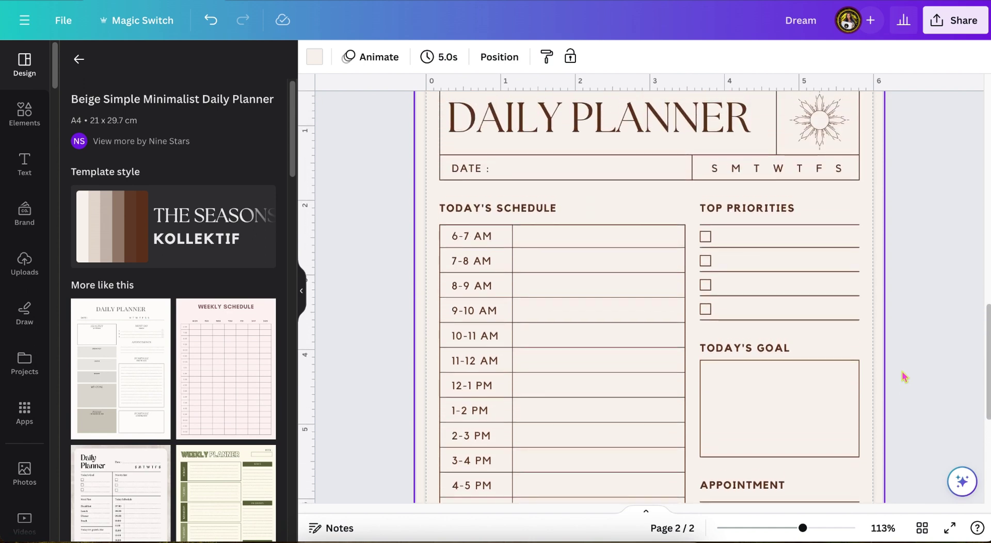
scroll(905, 377, "down", 2)
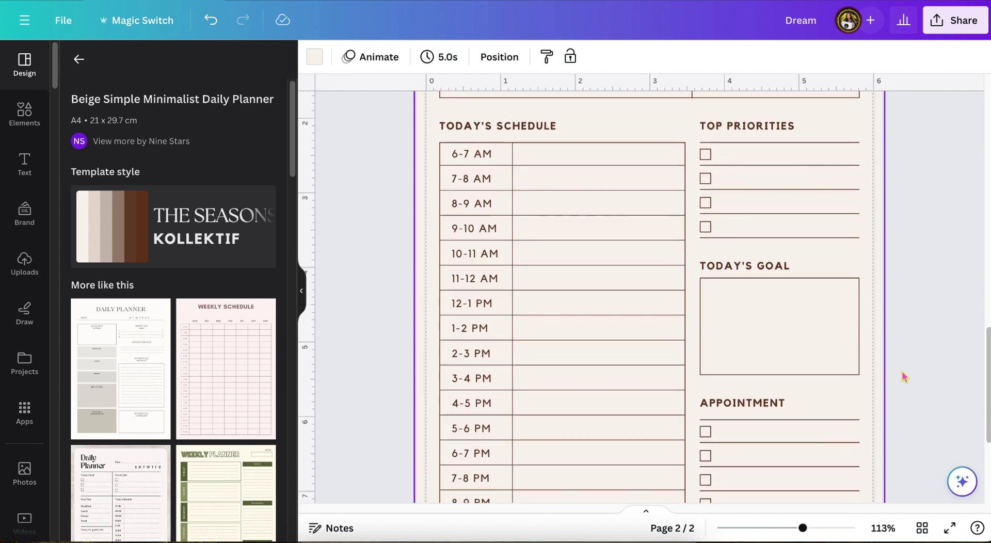
scroll(905, 377, "down", 3)
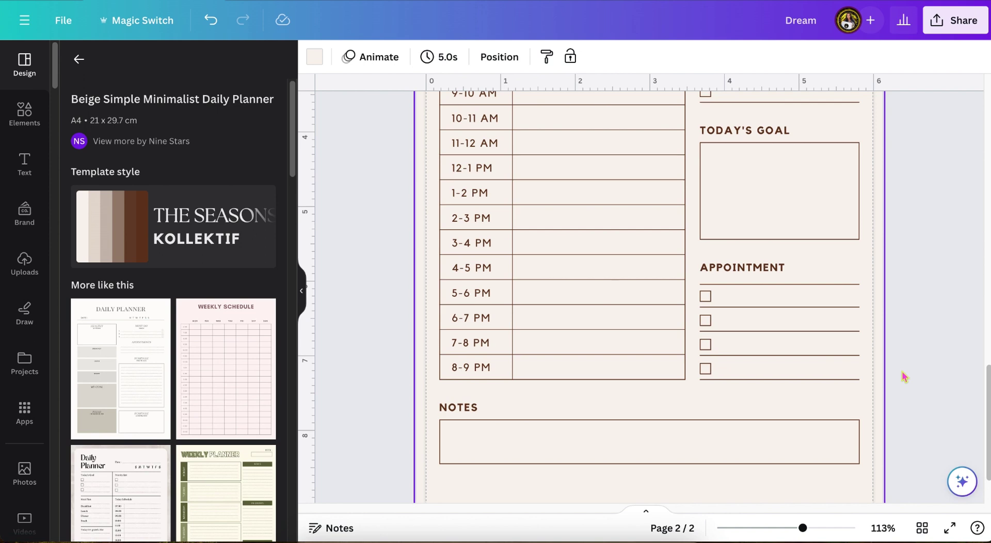
scroll(904, 377, "up", 5)
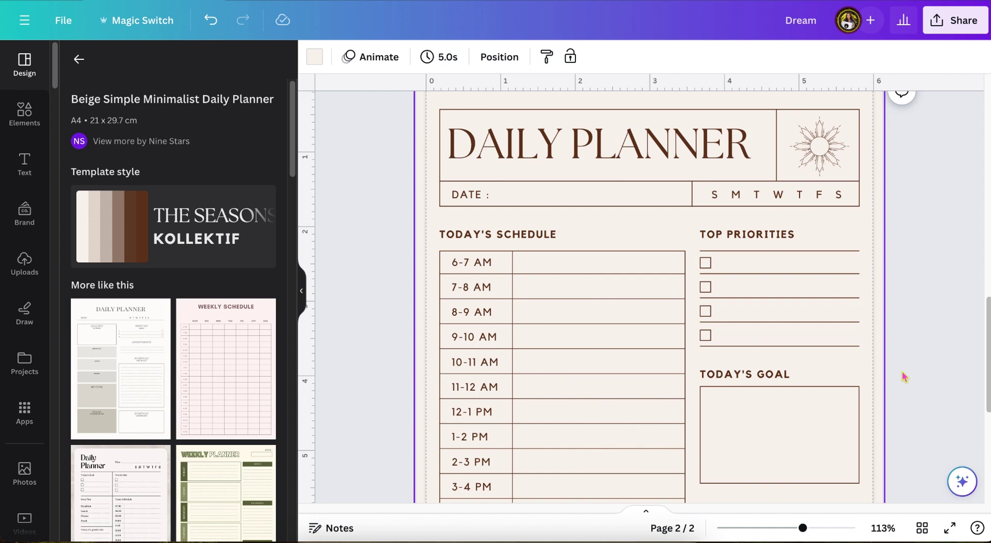
scroll(904, 377, "down", 2)
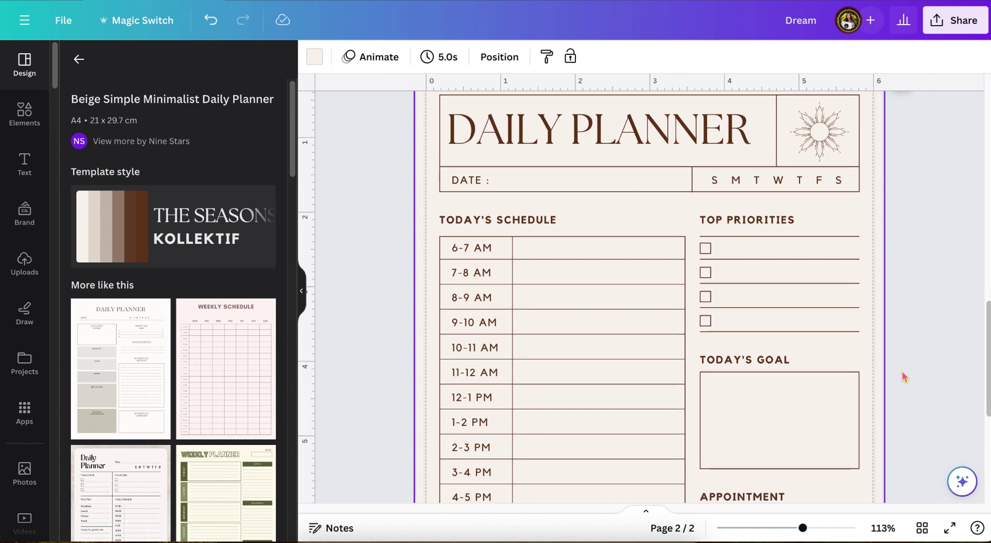
scroll(903, 377, "up", 1)
scroll(904, 377, "down", 3)
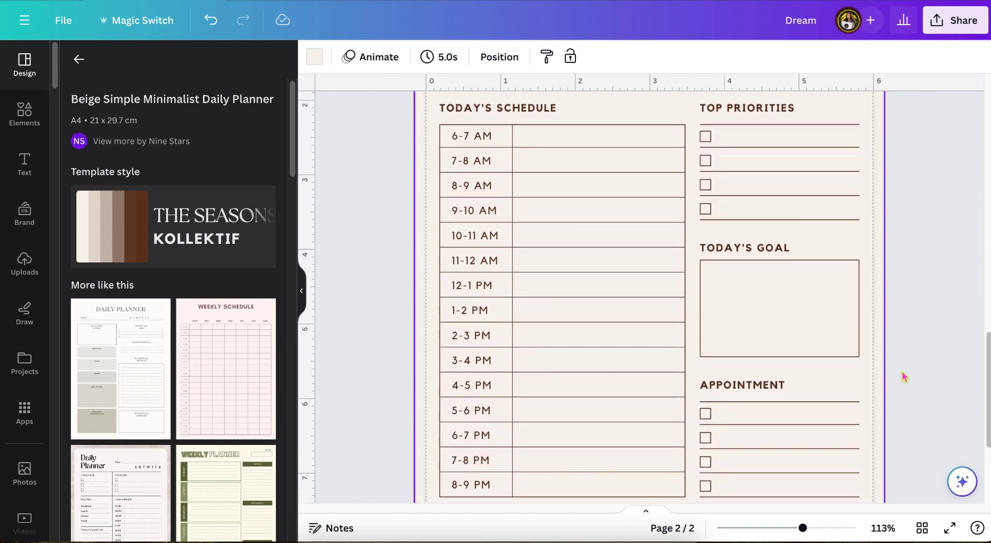
scroll(905, 377, "down", 1)
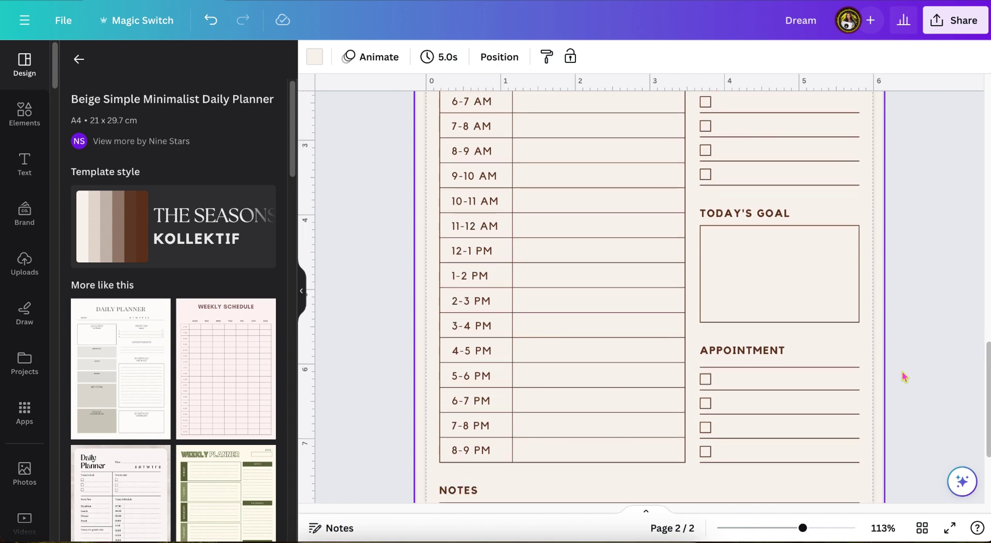
scroll(905, 377, "down", 4)
scroll(904, 377, "up", 8)
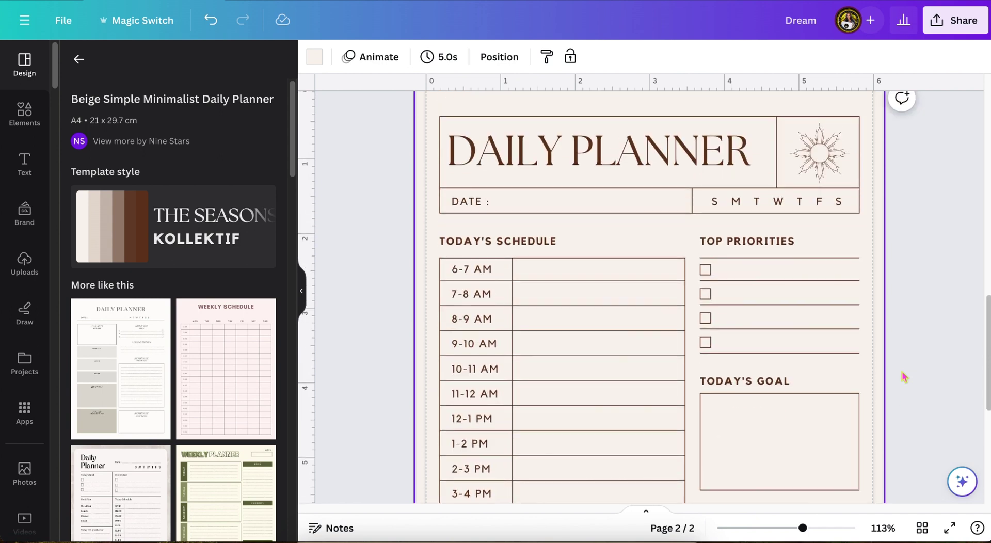
scroll(904, 377, "down", 5)
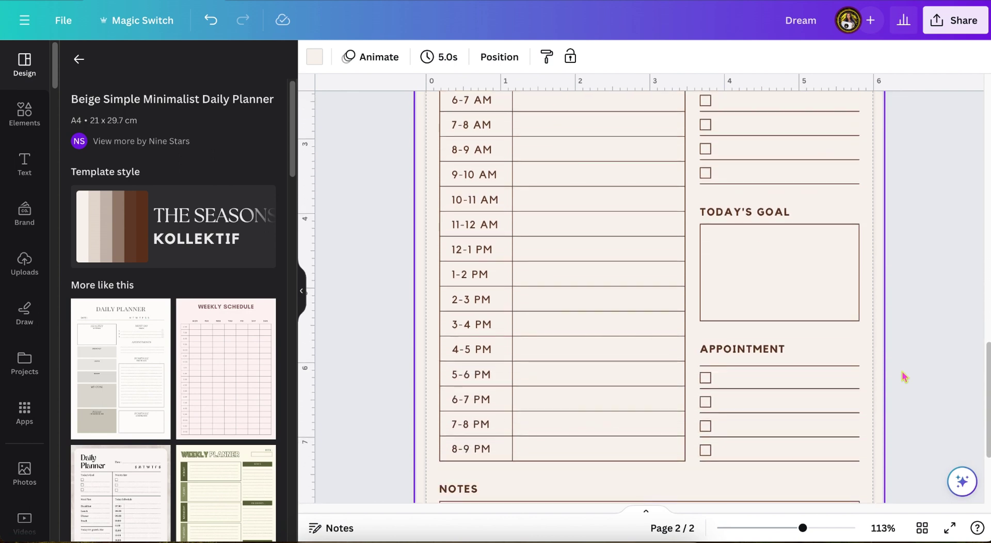
scroll(905, 377, "up", 2)
scroll(905, 377, "down", 3)
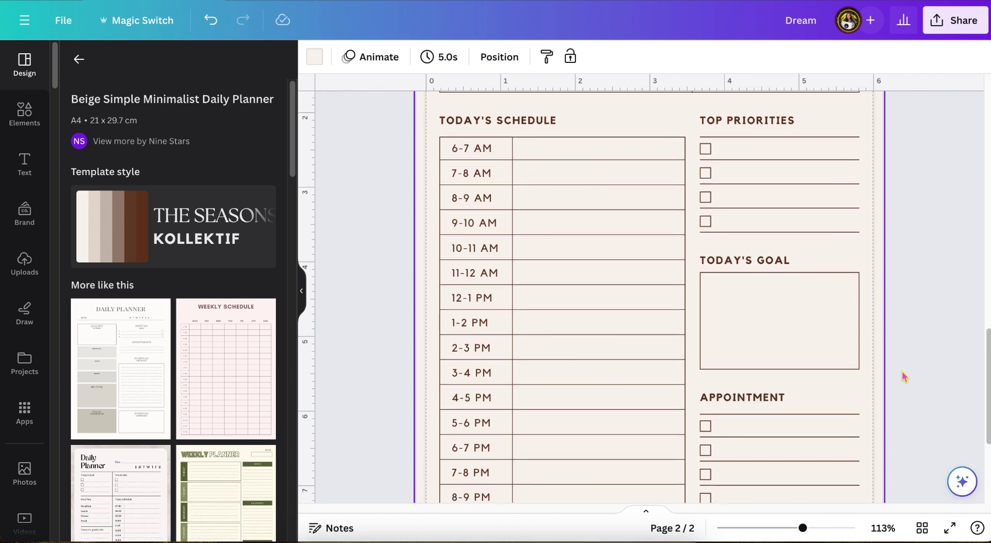
scroll(903, 375, "down", 2)
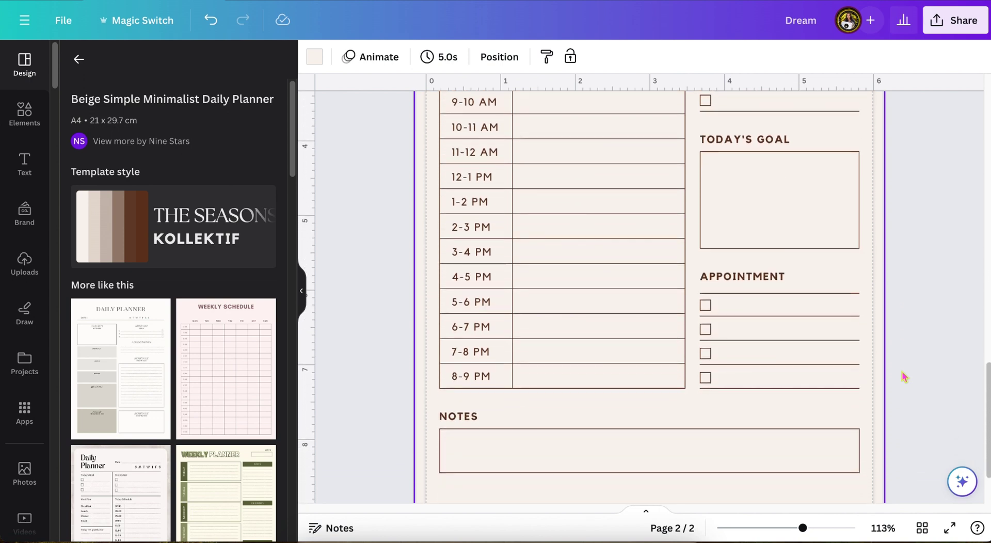
Step: Replace the APPOINTMENT heading on page 2 with "FOR TOMORROW"
left_click(765, 287)
double_click(783, 278)
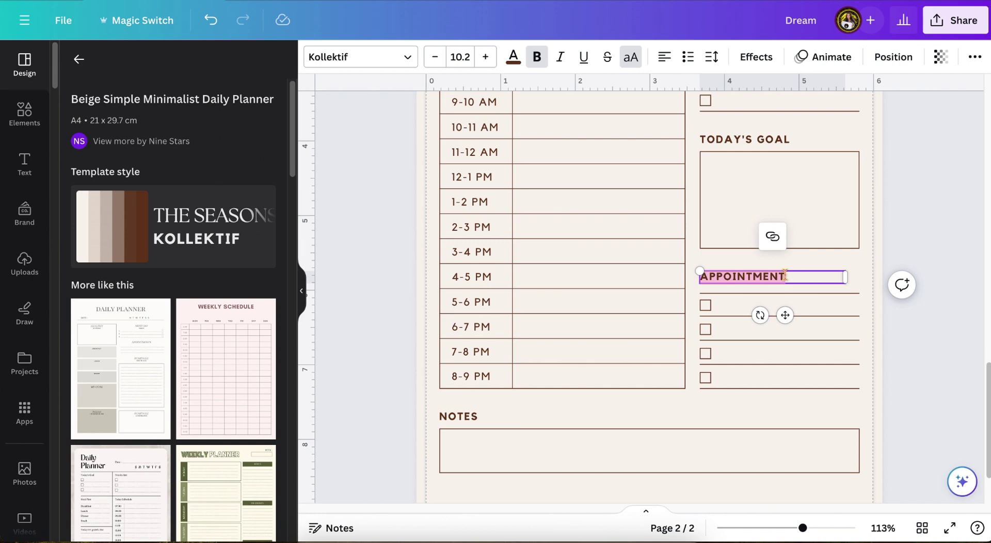
type("FOR")
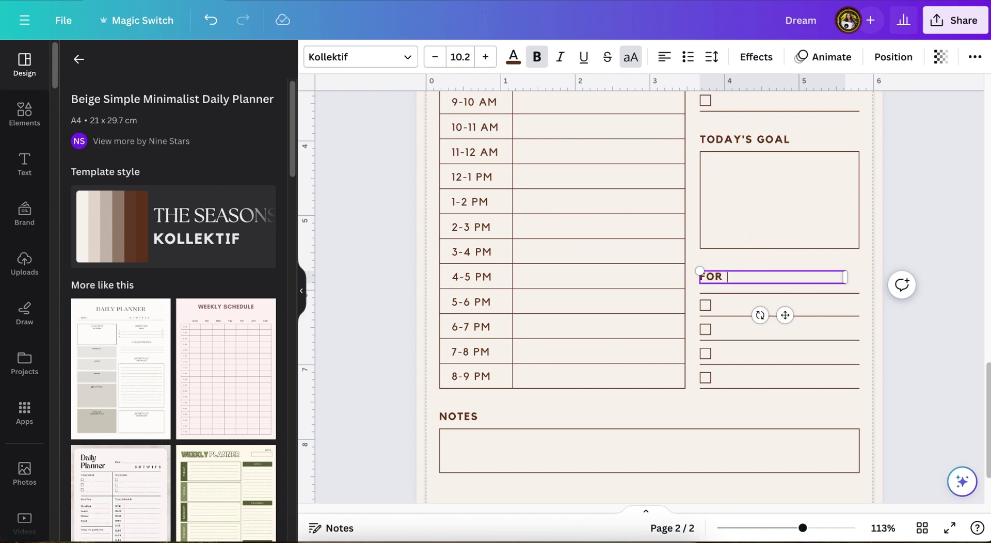
type(" TOMORR")
Step: Delete the four checkboxes on the lines under the FOR TOMORROW heading
left_click(706, 306)
key("Delete")
left_click(706, 330)
key("Delete")
left_click(706, 353)
key("Delete")
left_click(706, 378)
key("Delete")
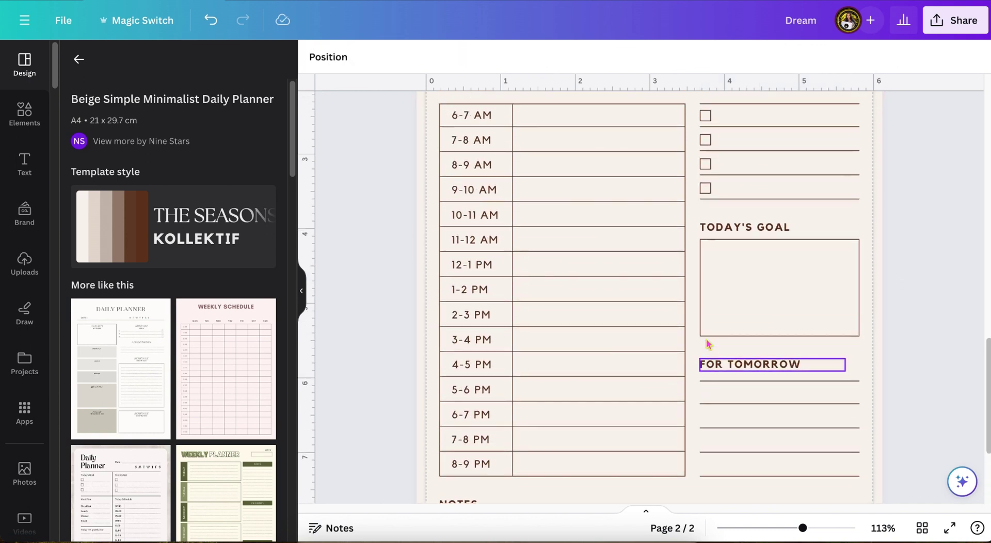
Step: Style the DAILY PLANNER title in the Anton font with a Hollow effect and reduce its outline thickness to a thin line
scroll(709, 344, "up", 1)
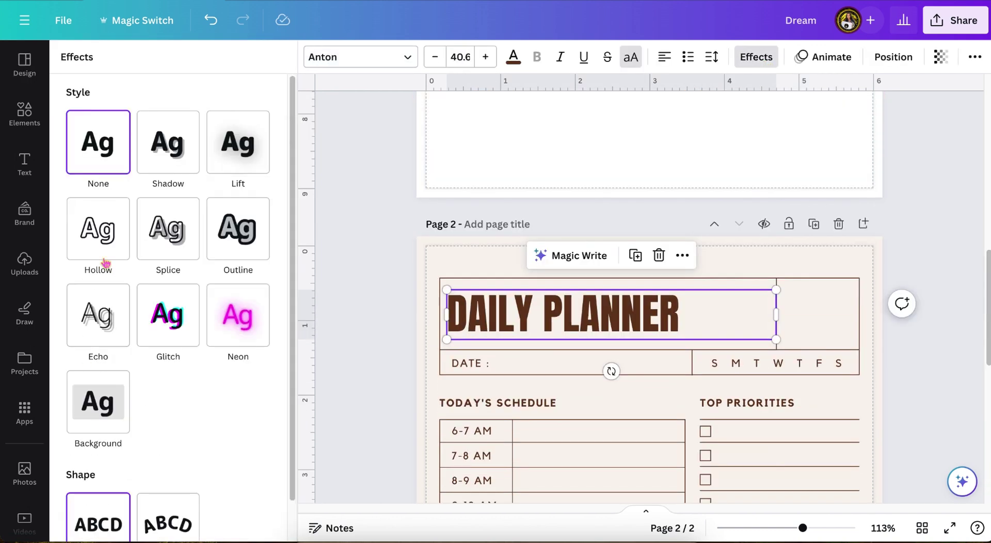
left_click(101, 261)
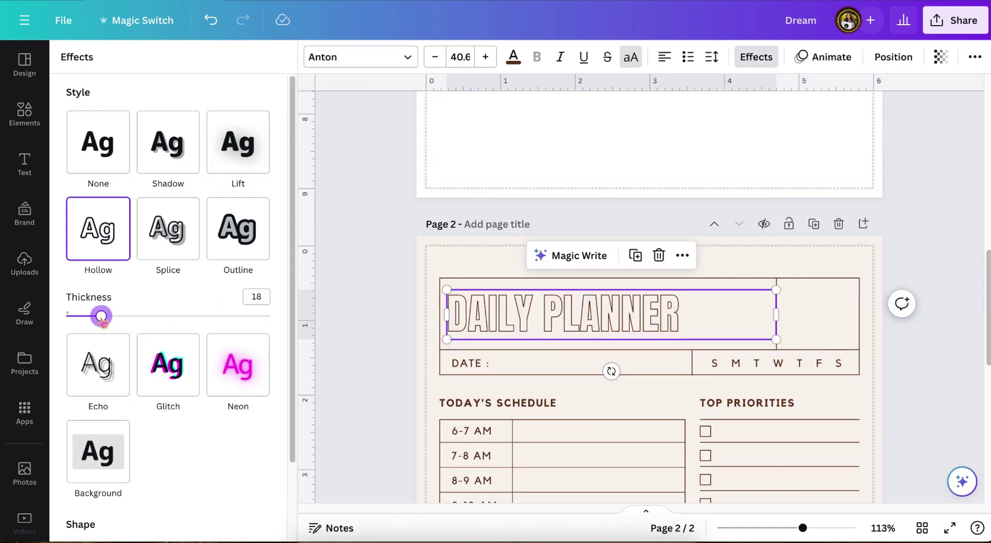
left_click_drag(99, 316, 70, 317)
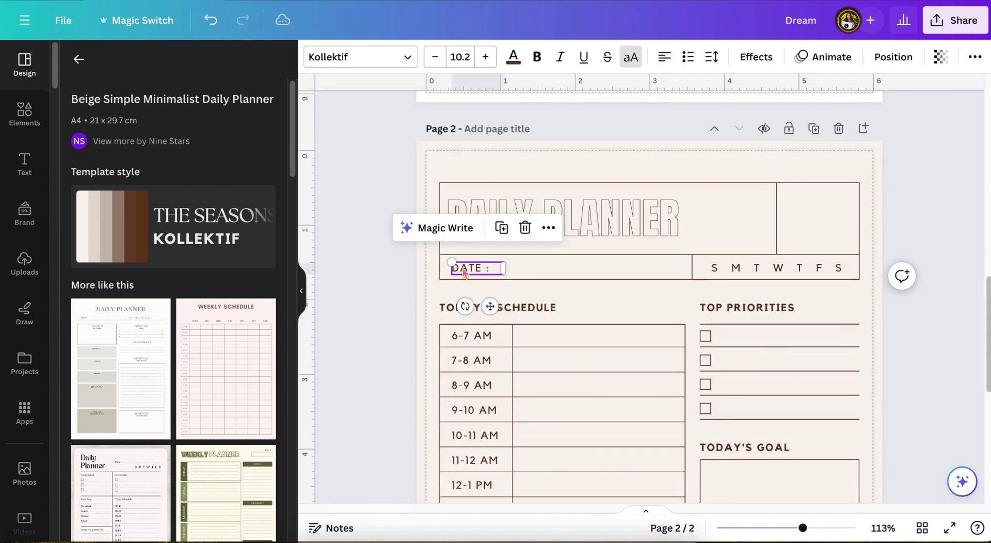
Step: Add a new page 3 after the daily planner page
key("Tab")
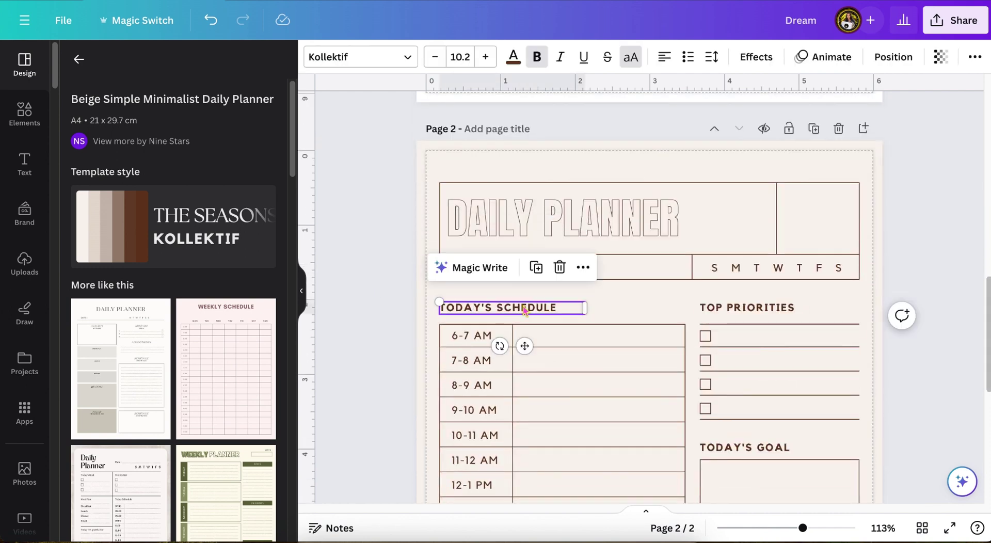
scroll(620, 341, "down", 2)
key("Tab")
scroll(618, 340, "down", 5)
left_click(540, 483)
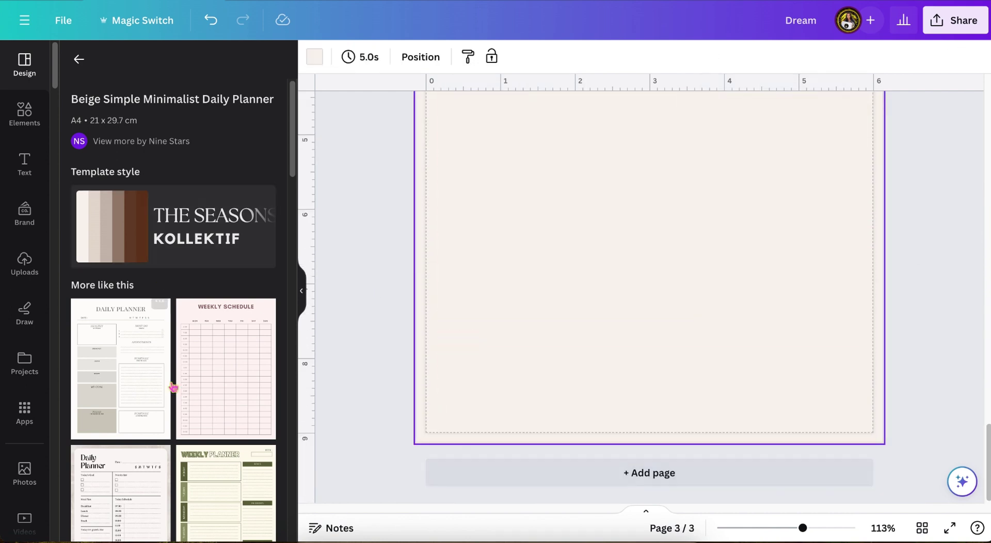
Step: Try the Beige Minimalist Weekly Planner template on page 3
scroll(222, 361, "down", 4)
left_click(221, 361)
scroll(232, 365, "down", 6)
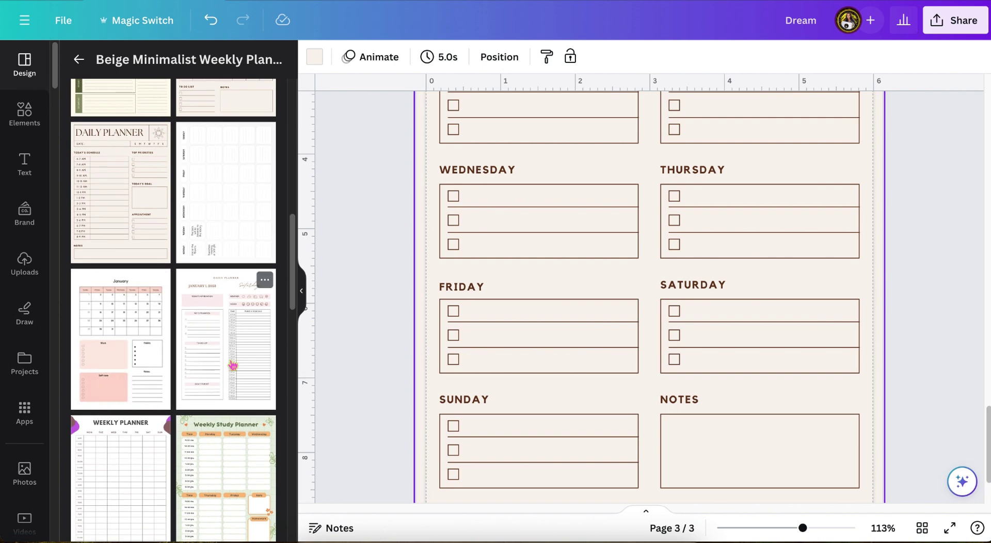
Step: Apply the January page of the White And Pink Simple Floral Monthly Calendar 2023 Planner template to page 3
left_click(150, 342)
scroll(437, 271, "up", 6)
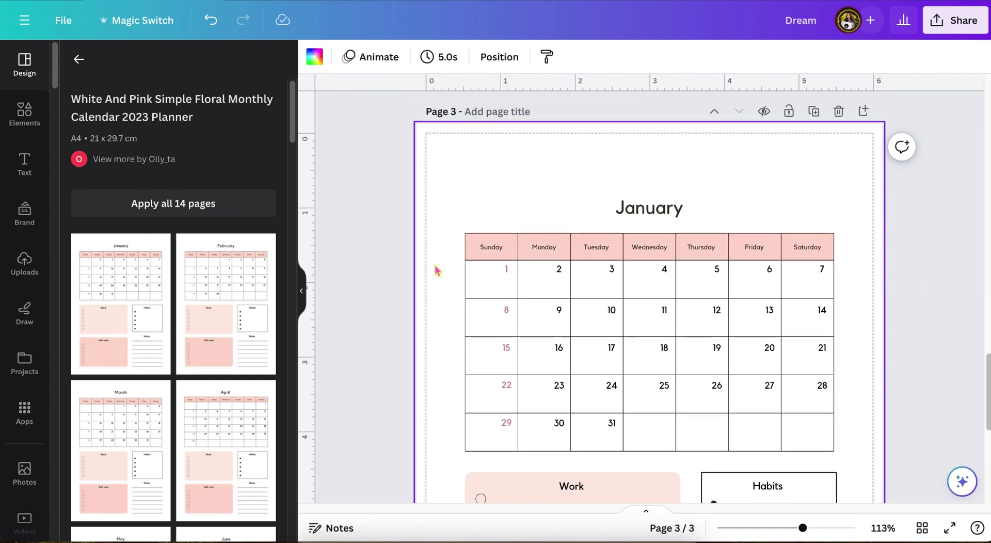
scroll(435, 265, "down", 1)
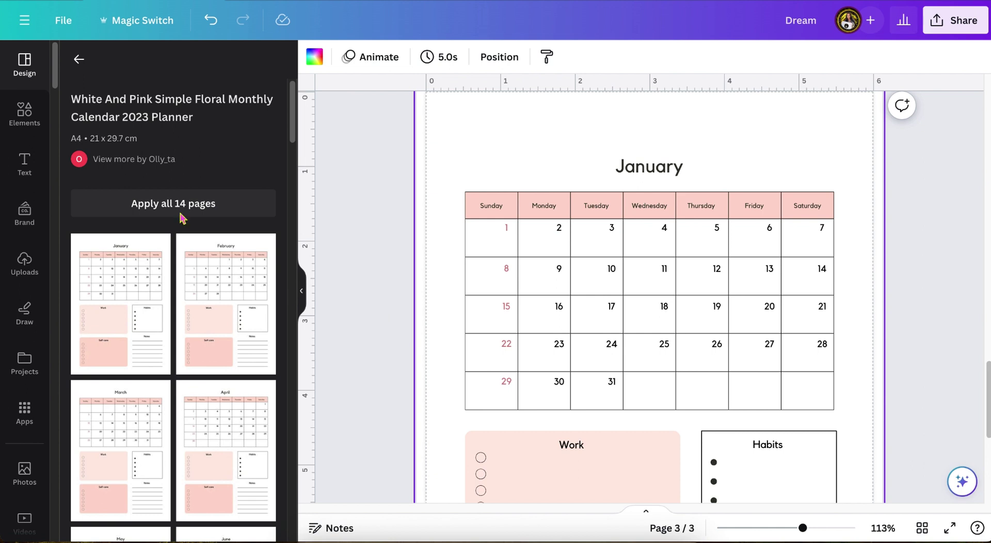
Step: Examine the January calendar grid, its Work, Self-care, Habits and Notes sections, and the template's other month pages
scroll(119, 284, "down", 3)
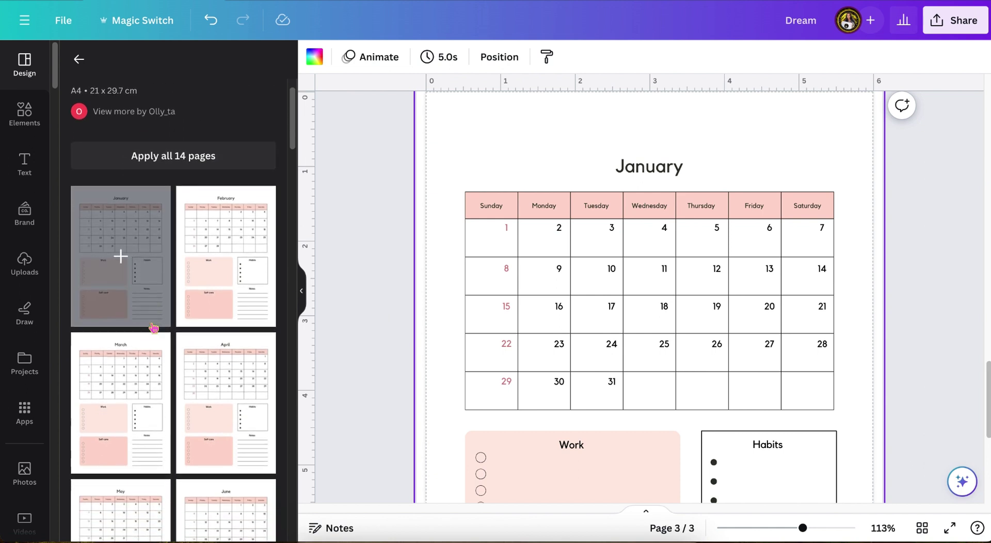
scroll(339, 368, "down", 2)
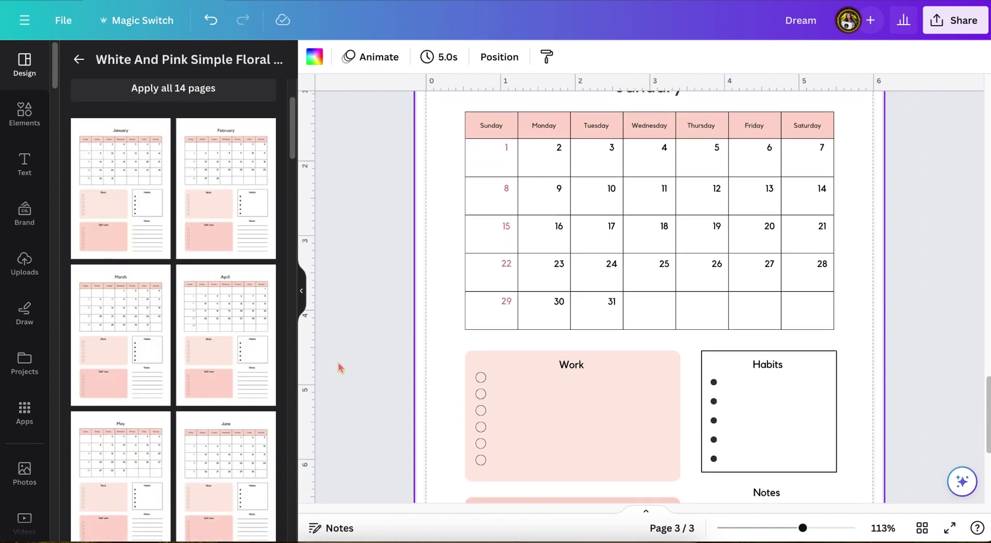
scroll(340, 368, "down", 1)
scroll(340, 368, "up", 2)
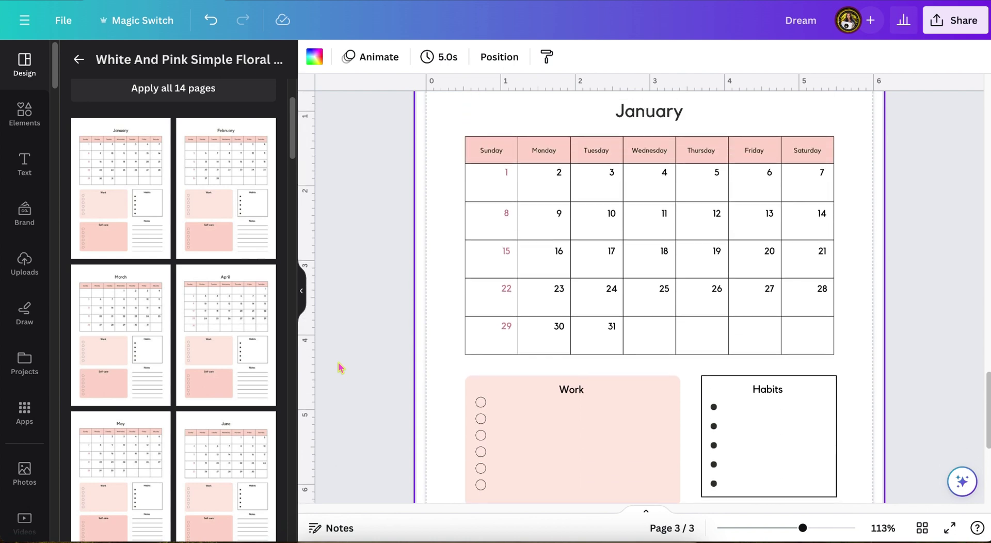
scroll(338, 368, "up", 1)
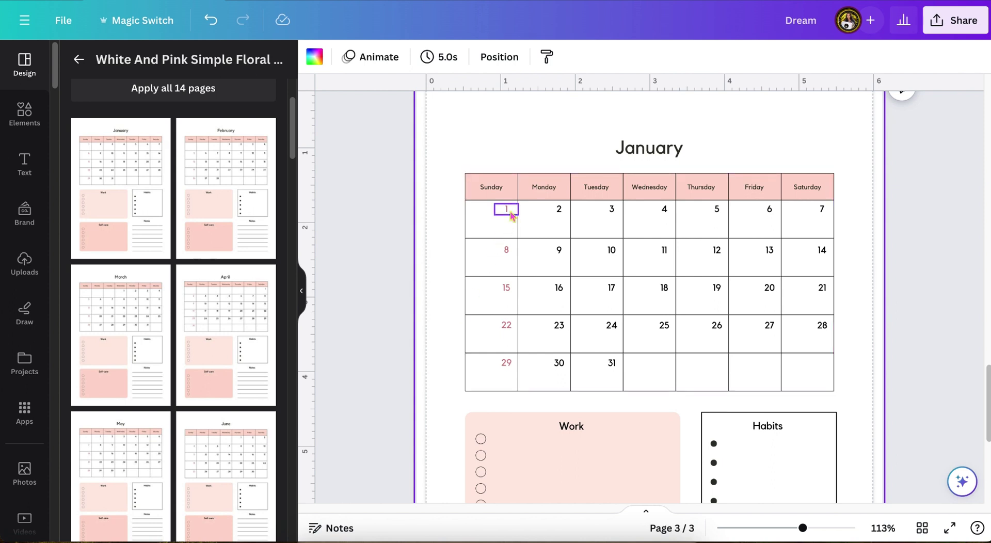
scroll(511, 214, "down", 4)
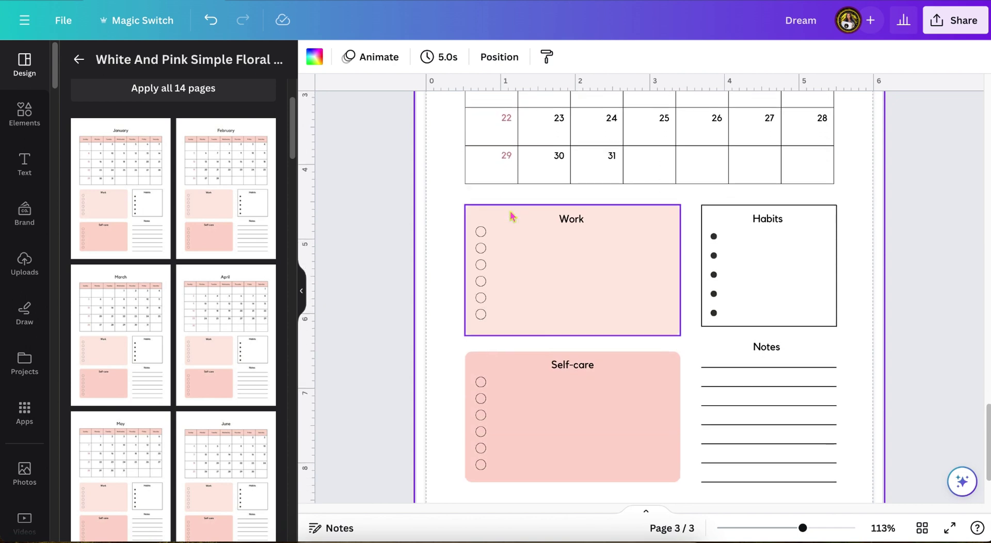
scroll(512, 216, "up", 3)
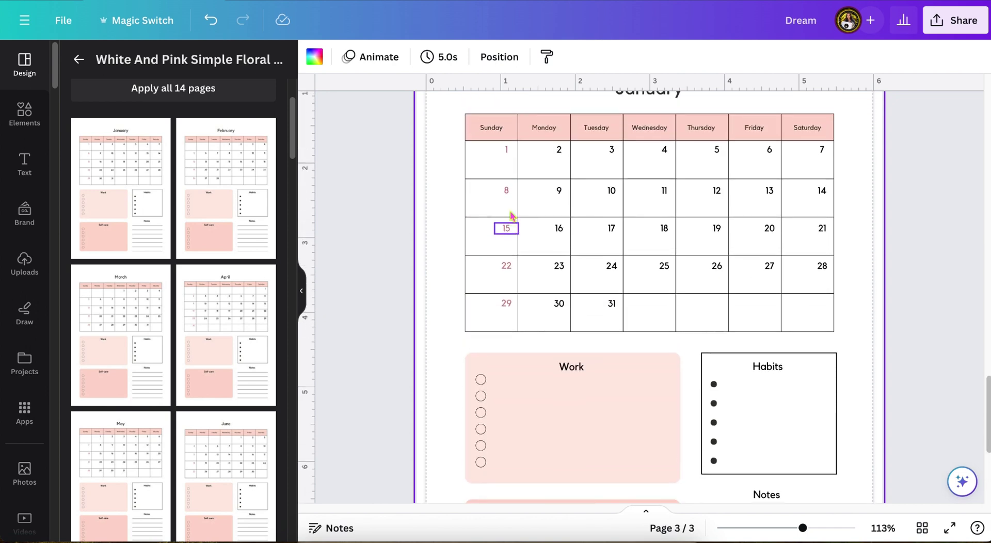
scroll(513, 216, "up", 1)
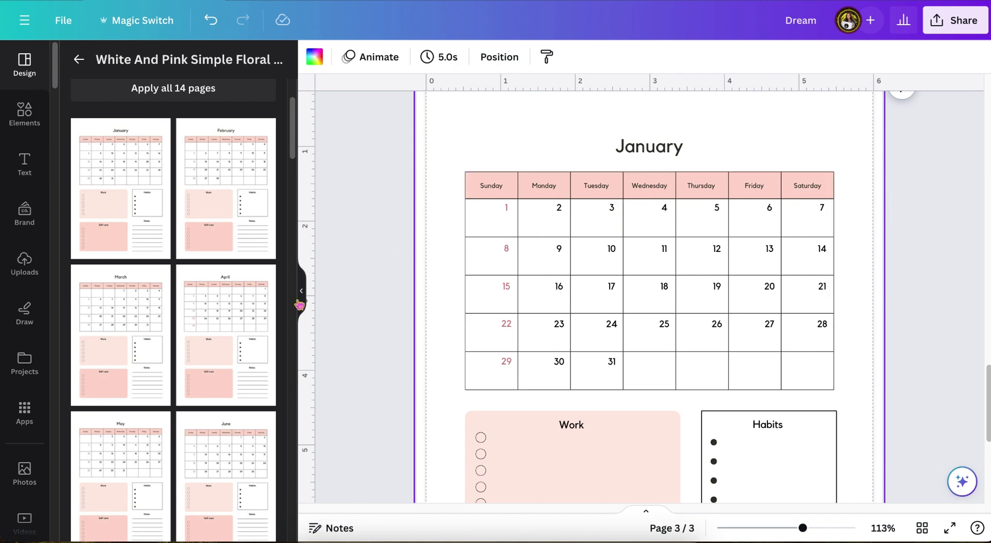
scroll(246, 330, "up", 3)
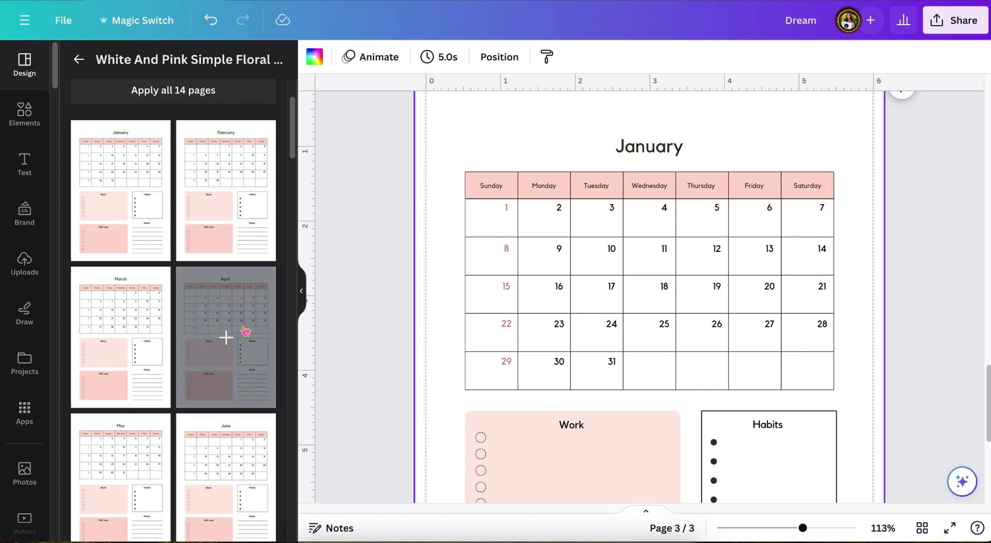
scroll(246, 331, "up", 1)
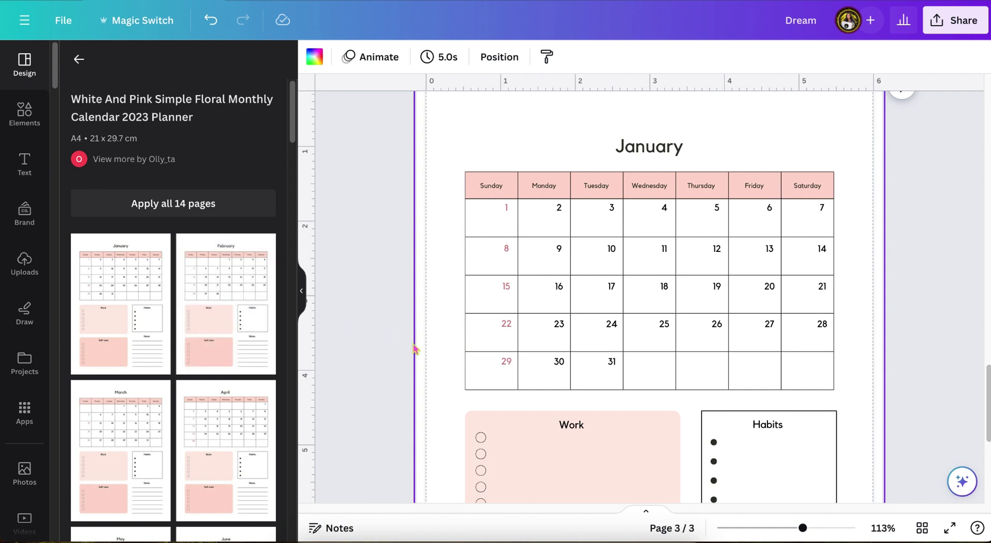
scroll(415, 350, "down", 5)
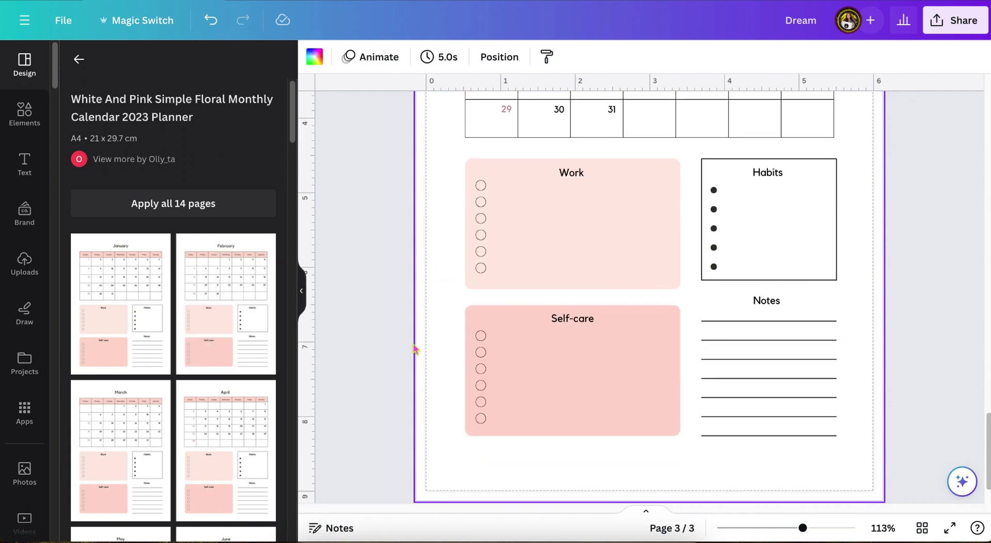
scroll(414, 349, "up", 4)
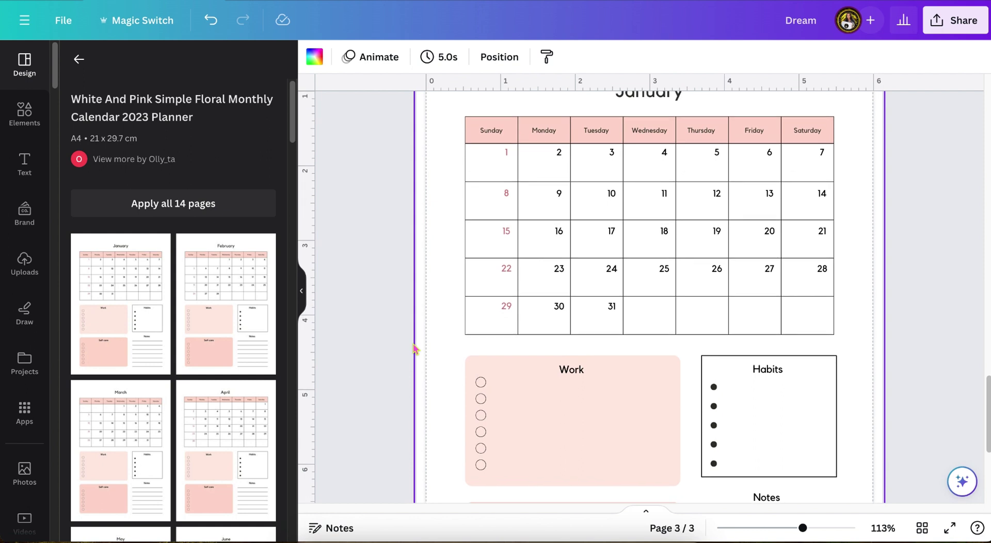
scroll(415, 349, "up", 2)
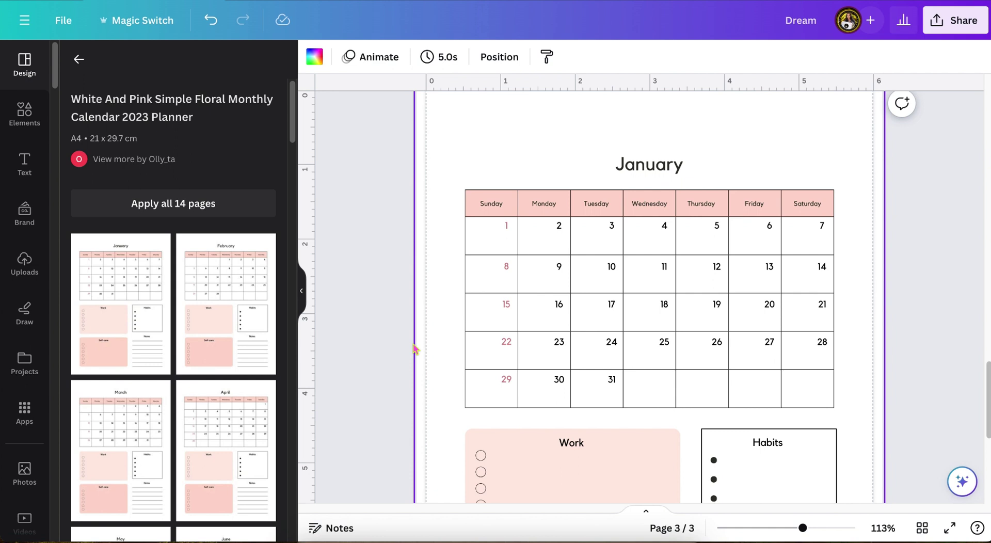
left_click(493, 205)
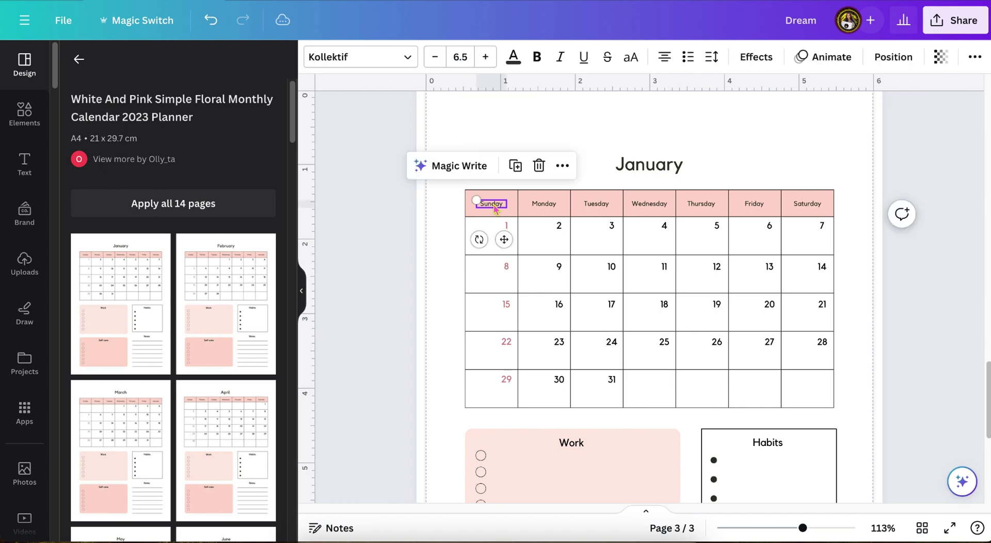
left_click(372, 229)
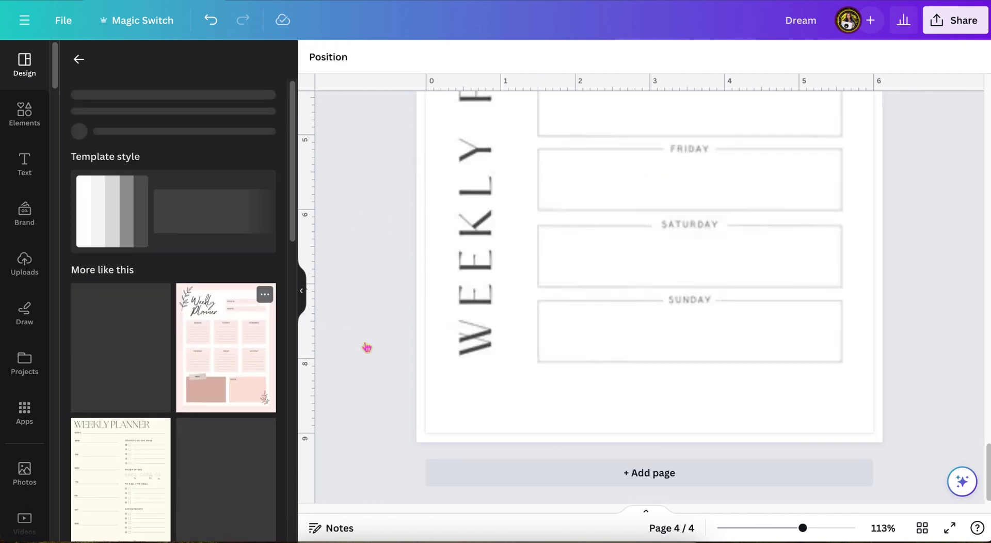
Step: Change the vertical WEEKLY PLANNER title on page 4 to the Anton font and give it a hollow outline effect
scroll(368, 347, "up", 5)
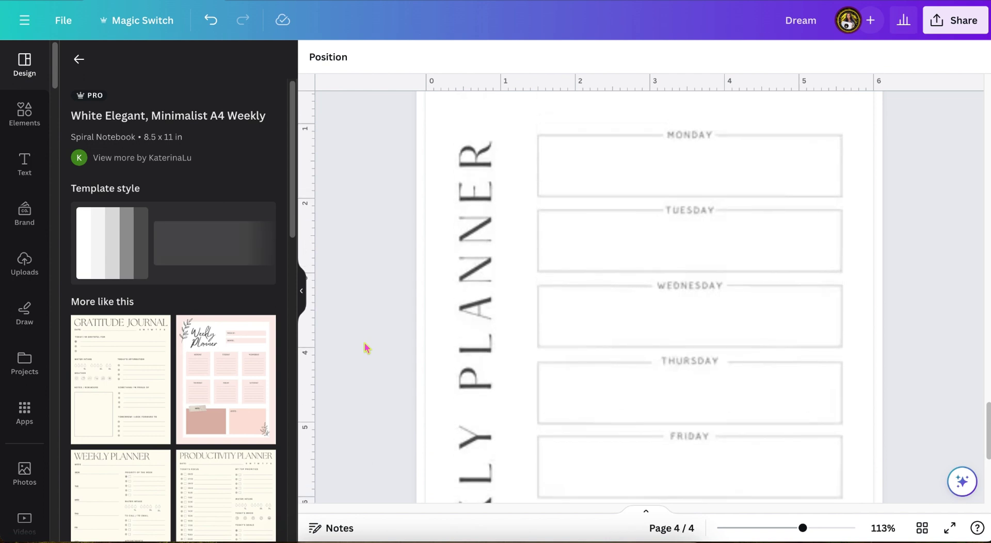
scroll(366, 348, "down", 5)
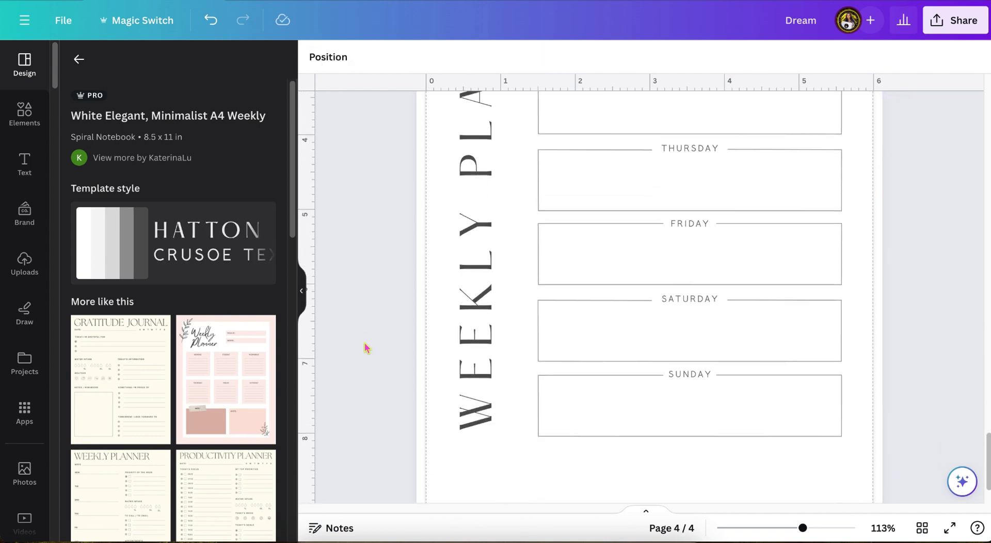
left_click(479, 359)
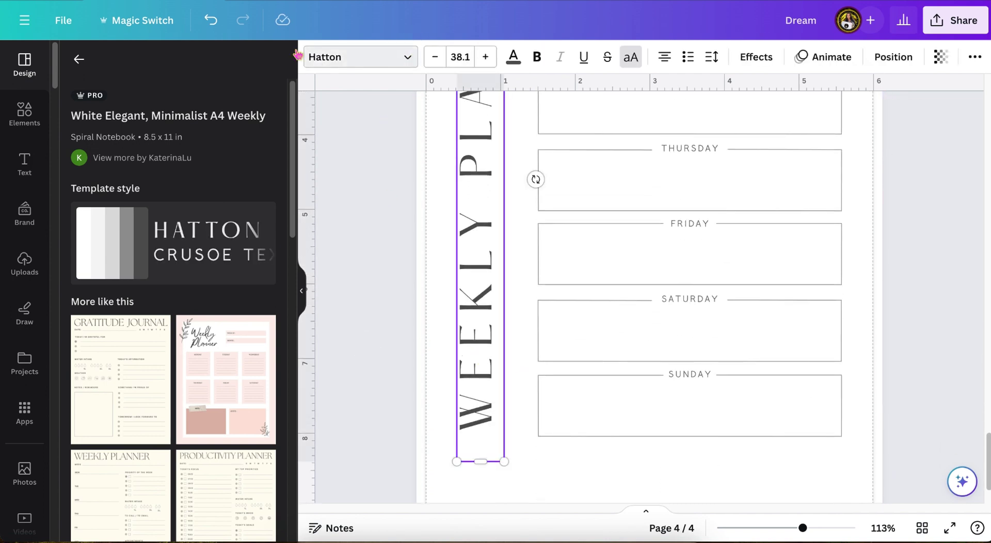
left_click(331, 57)
type("ant")
left_click(160, 200)
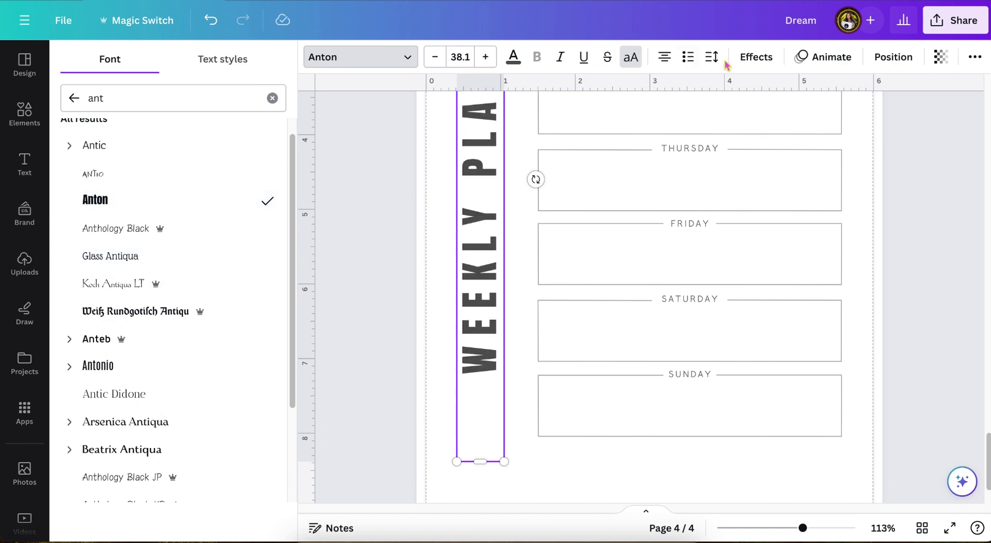
left_click(756, 56)
left_click(101, 235)
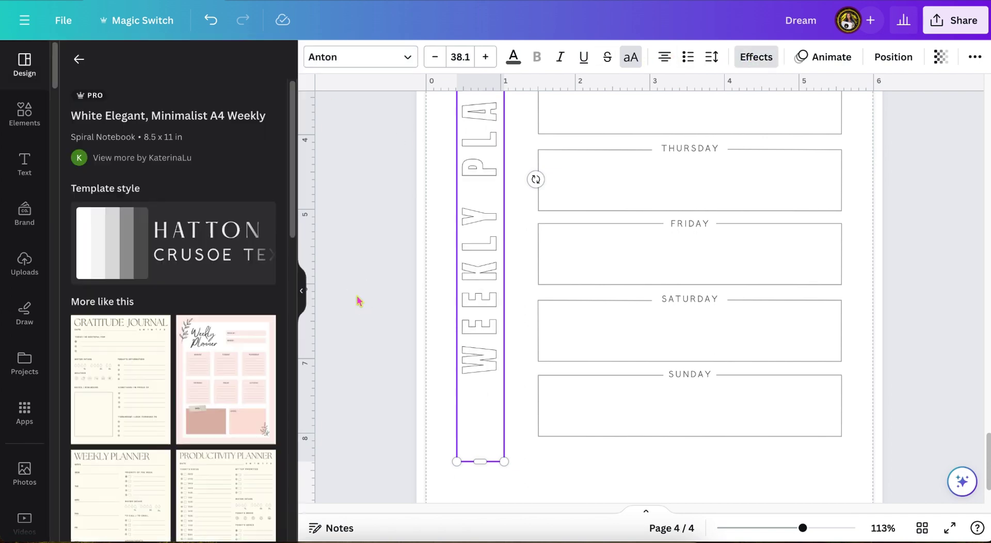
left_click(358, 299)
Step: Copy the Tuesday heading's Kollektif 7.5 text style to the Wednesday and Thursday headings
scroll(359, 299, "up", 3)
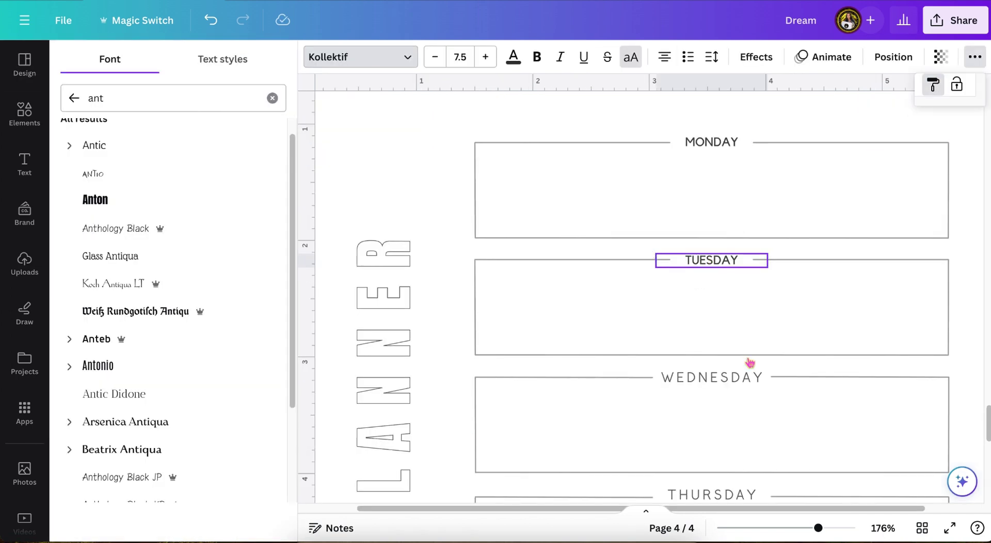
left_click(750, 363)
scroll(723, 372, "down", 3)
left_click(932, 86)
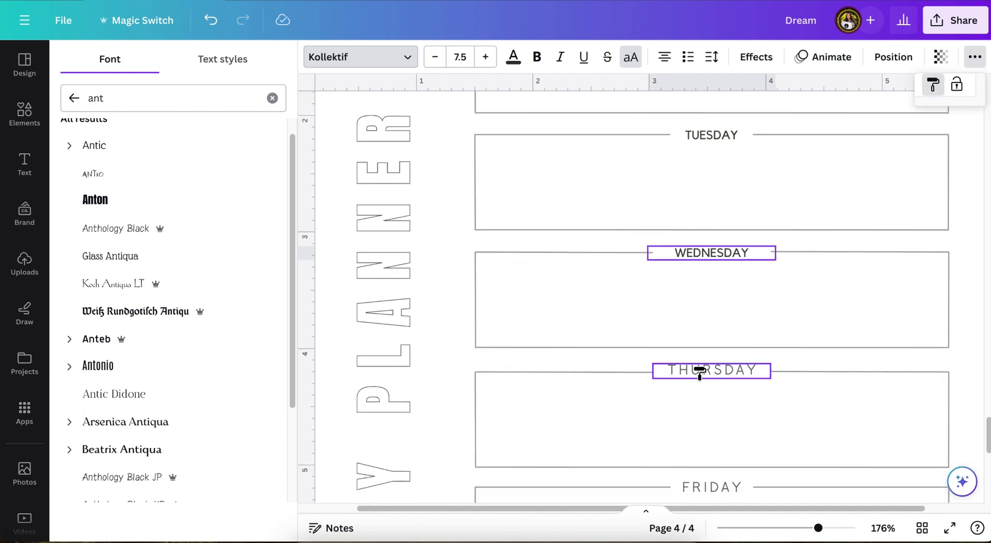
left_click(699, 370)
Step: Copy the same Kollektif 7.5 text style to the Friday, Saturday and Sunday headings of the weekly planner
scroll(699, 370, "down", 5)
key("ctrl+alt+c")
left_click(718, 291)
scroll(718, 290, "down", 4)
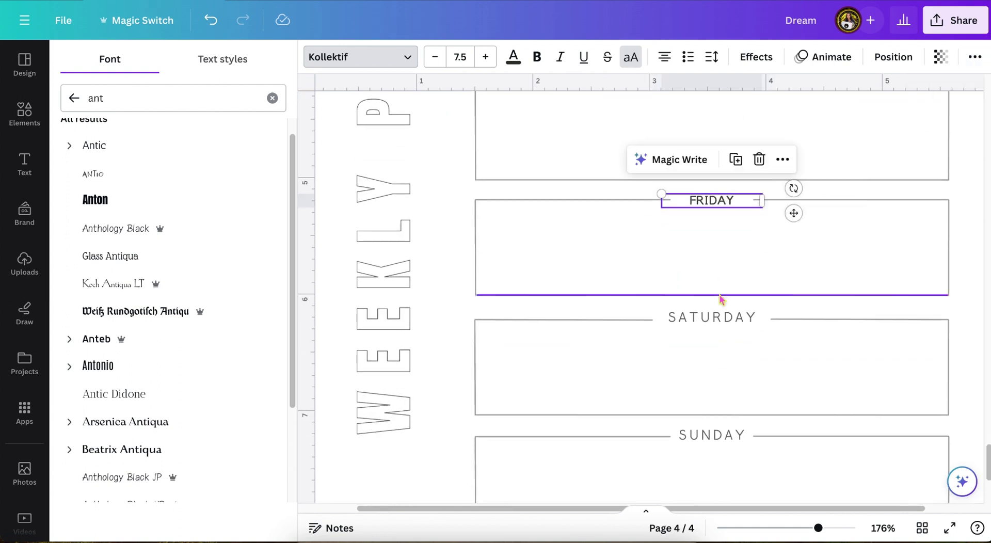
key("ctrl+alt+c")
left_click(723, 259)
left_click(933, 85)
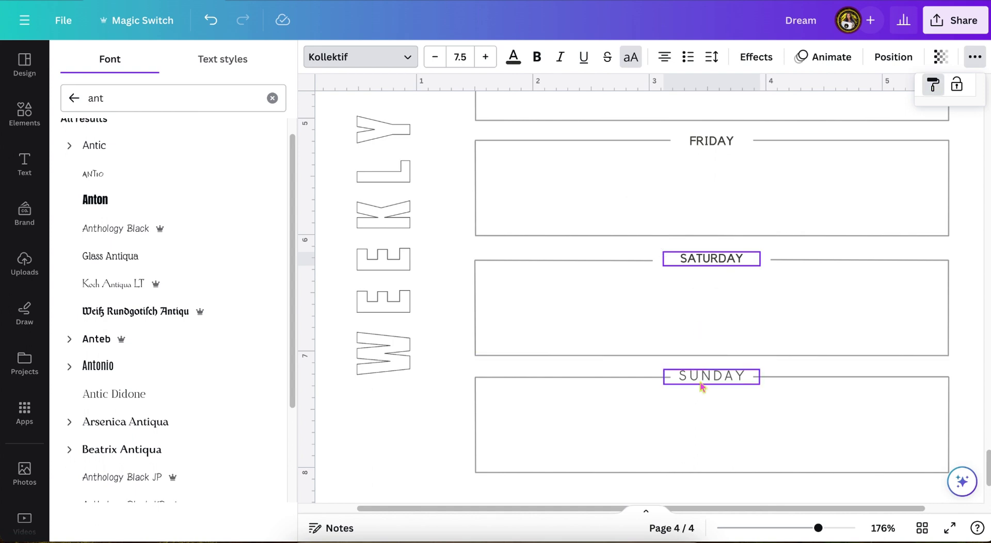
left_click(712, 376)
left_click_drag(819, 528, 796, 525)
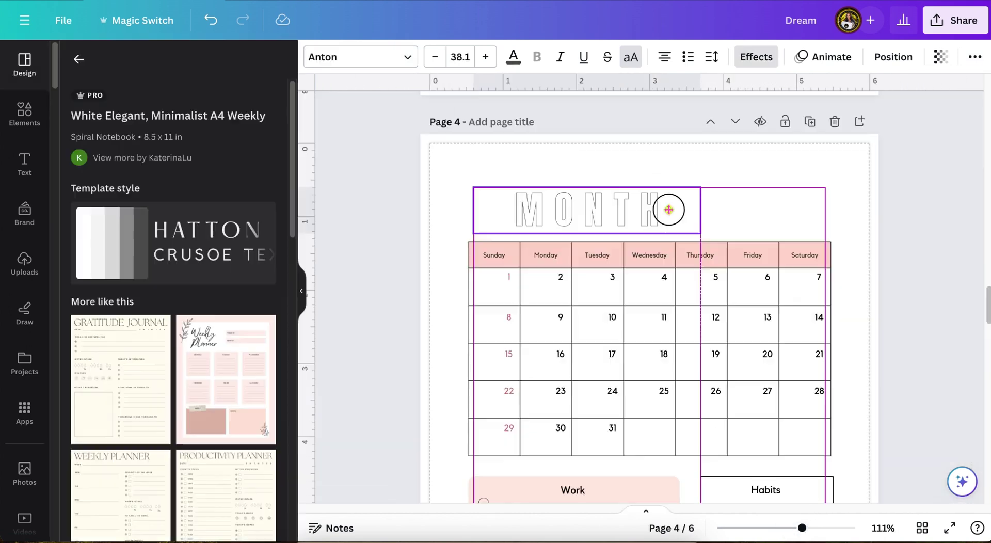
Step: Shrink the MONTH title on page 4 and place it above the left half of the calendar
left_click(753, 216)
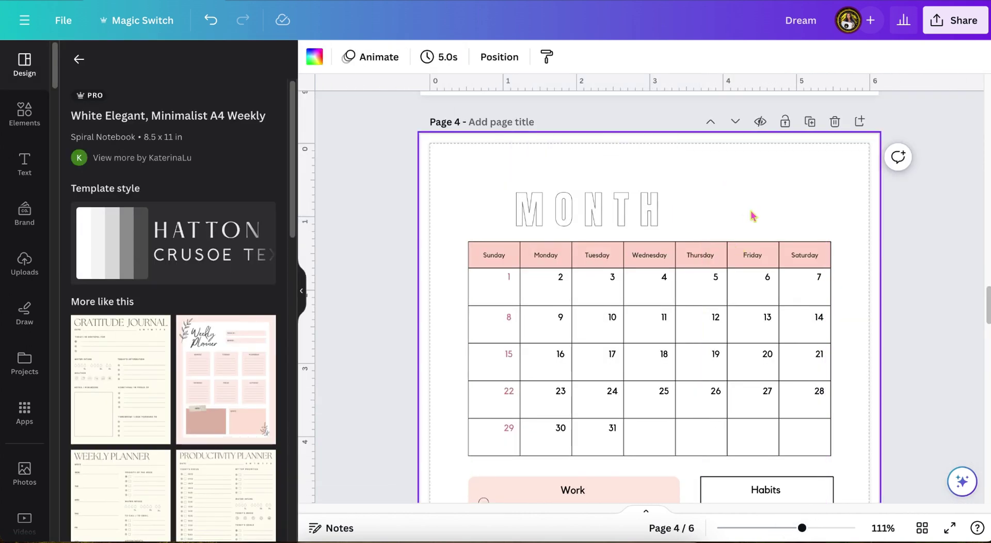
left_click(648, 211)
left_click_drag(700, 233, 608, 225)
left_click_drag(554, 246, 548, 251)
Step: Add a line about 3 inches long beside the MONTH title, above the calendar's right half
left_click(723, 211)
key("l")
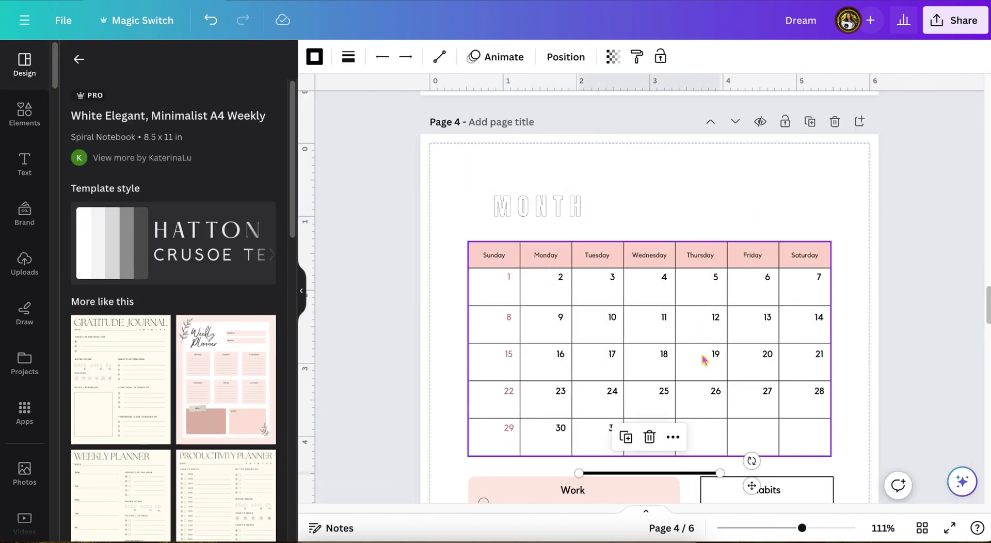
left_click_drag(753, 485, 819, 220)
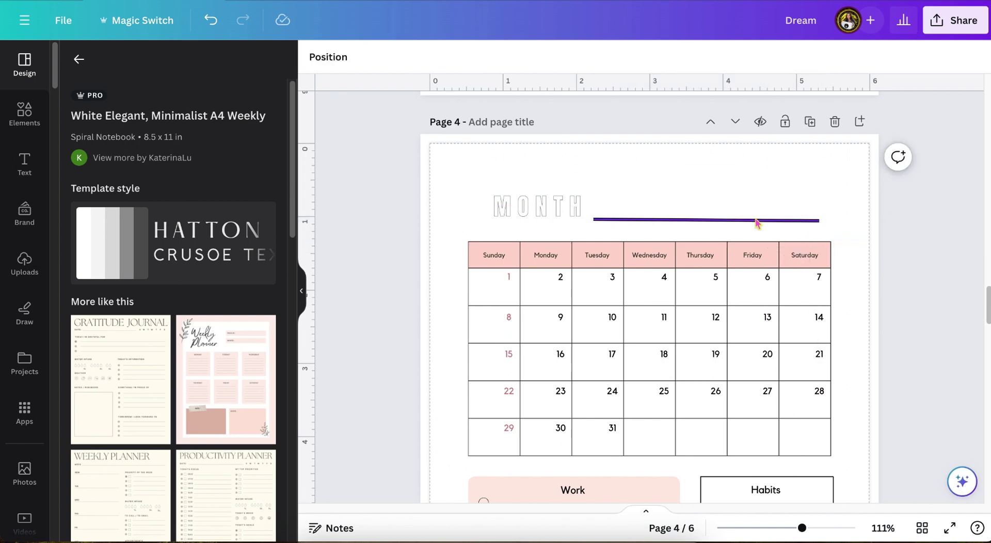
Step: Reduce the weight of the line beside the MONTH title and color it brown
left_click(349, 57)
type("3")
key("Return")
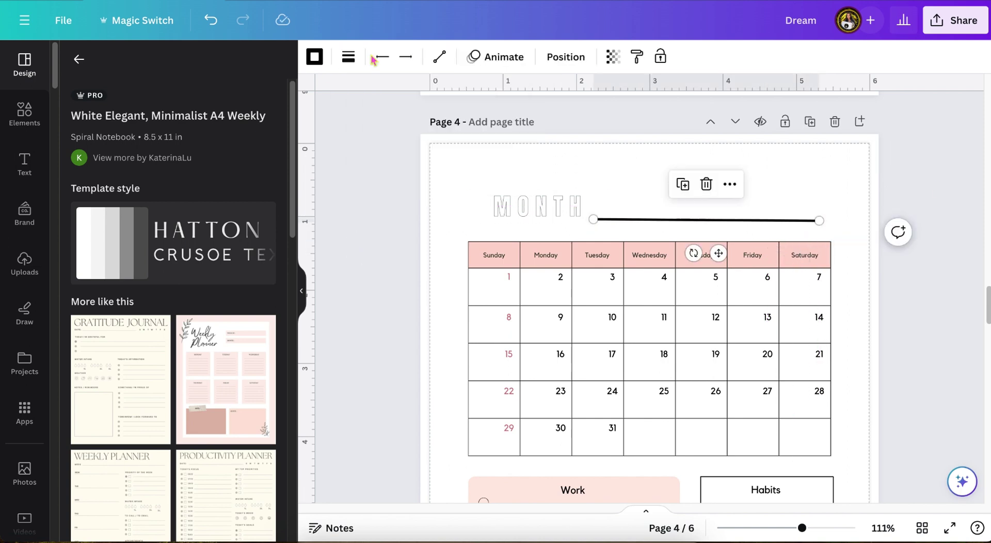
left_click(348, 57)
left_click(364, 268)
scroll(648, 289, "down", 1)
left_click(672, 208)
left_click(315, 56)
left_click(187, 140)
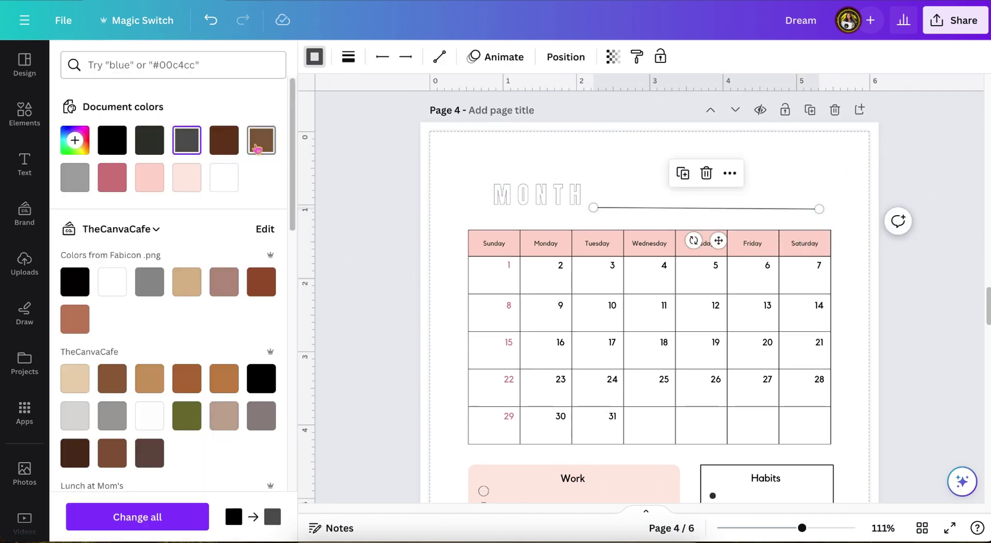
left_click(261, 141)
left_click(353, 222)
Step: Delete the dates 1 through 7 from the calendar's first week
left_click_drag(803, 527, 816, 528)
left_click(439, 250)
left_click(487, 208)
left_click(516, 250)
left_click(564, 208)
left_click(593, 251)
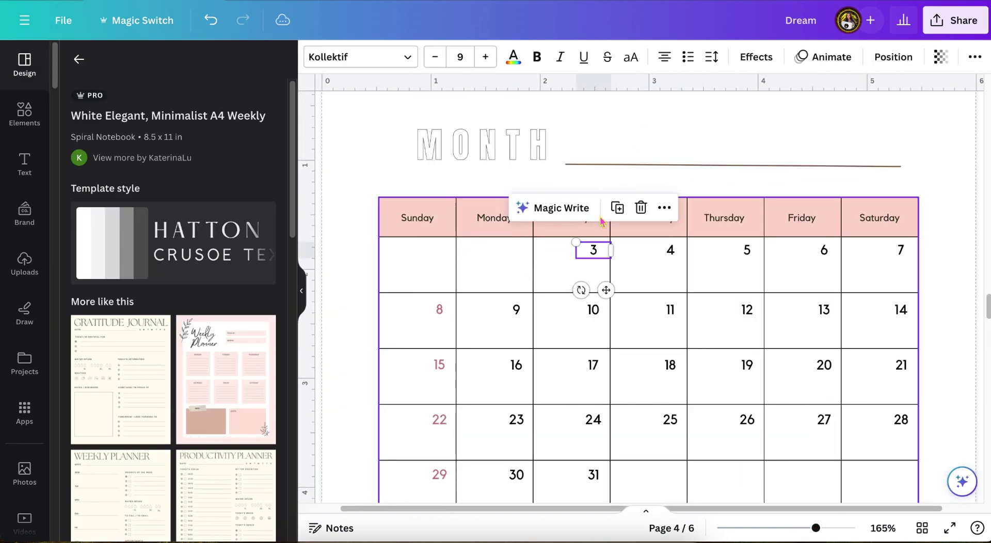
left_click(642, 209)
left_click(671, 251)
left_click(940, 208)
Step: Delete the dates 8 through 14 from the calendar's second week, along with 20 and 21 in the third week
left_click(902, 310)
left_click(941, 267)
left_click(901, 365)
left_click(940, 324)
left_click(825, 365)
left_click(872, 323)
left_click(825, 310)
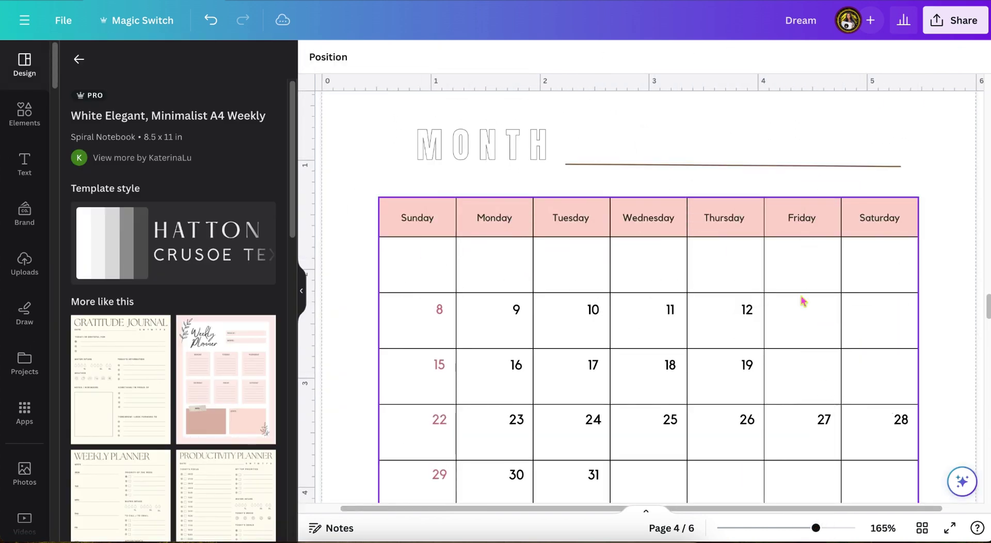
left_click(516, 310)
left_click(564, 267)
left_click(439, 310)
left_click(487, 267)
scroll(486, 324, "down", 2)
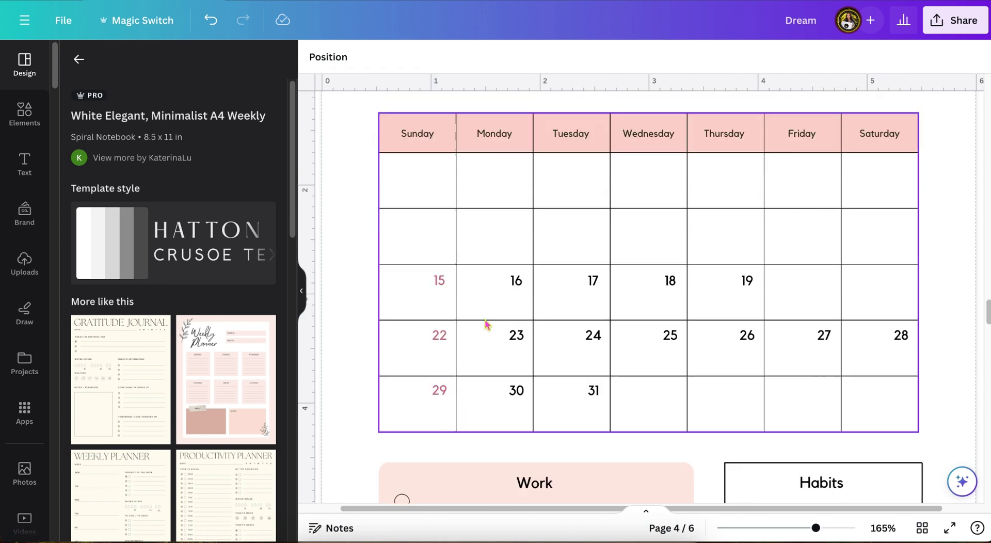
Step: Delete the dates 15 through 19 from the calendar's third week
left_click(440, 281)
left_click(487, 238)
left_click(516, 281)
left_click(718, 239)
left_click(747, 280)
left_click(795, 238)
Step: Delete the dates 22 through 31 from the calendar's last two weeks
left_click(902, 336)
left_click(940, 294)
left_click(825, 337)
left_click(872, 293)
left_click(747, 336)
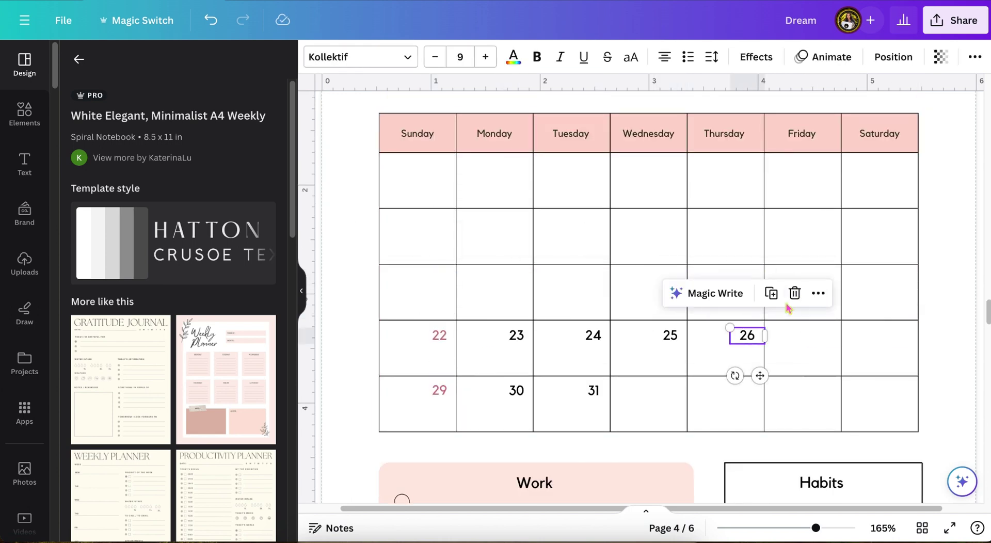
left_click(440, 336)
key("Delete")
left_click(440, 391)
key("Delete")
left_click(517, 390)
key("Delete")
left_click(594, 390)
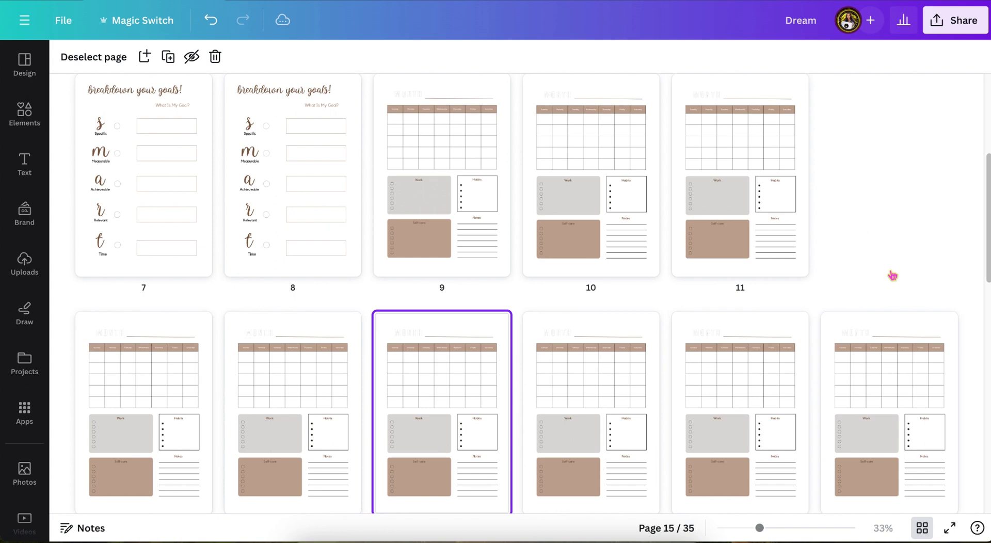
Step: Duplicate the daily planner page at position 21 in the page grid
scroll(735, 257, "down", 5)
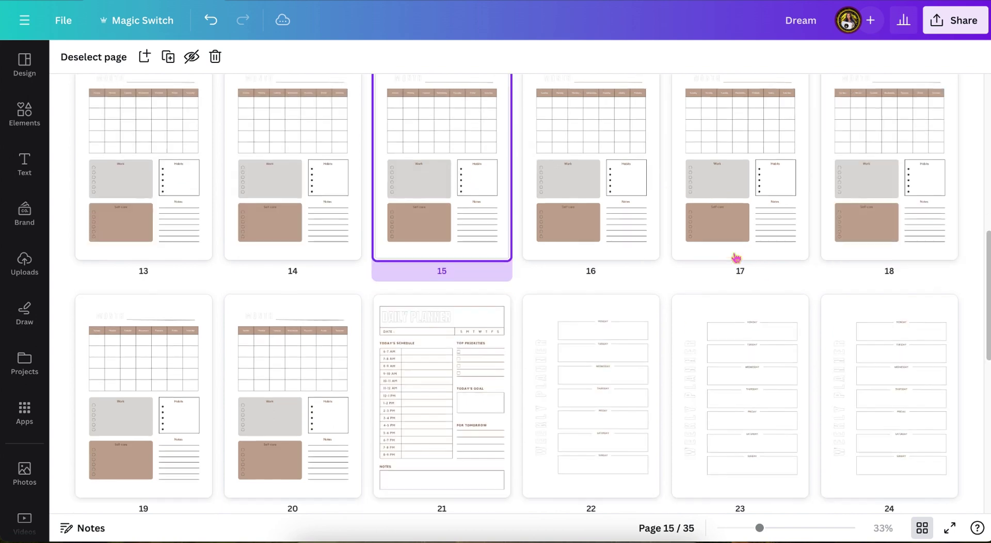
scroll(738, 257, "up", 3)
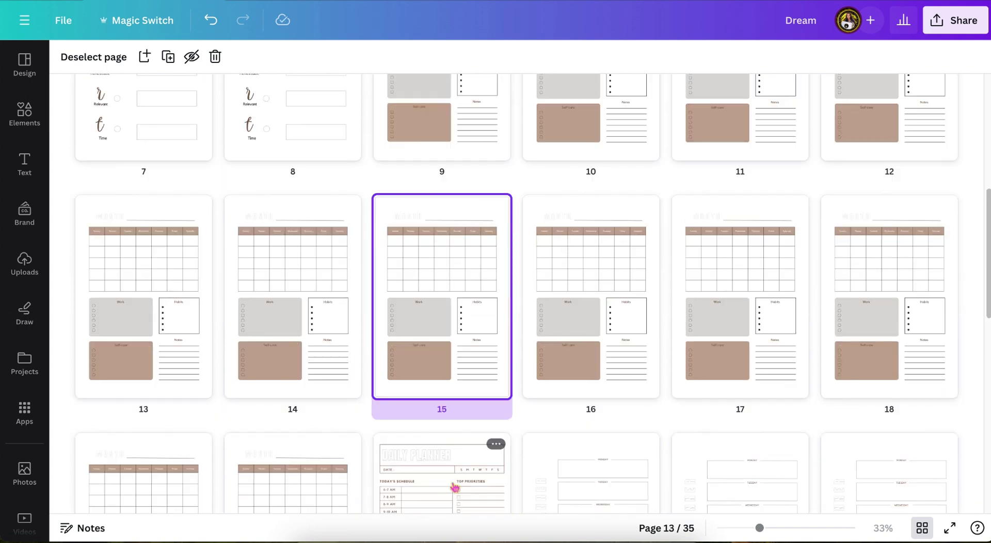
left_click(496, 444)
left_click(520, 177)
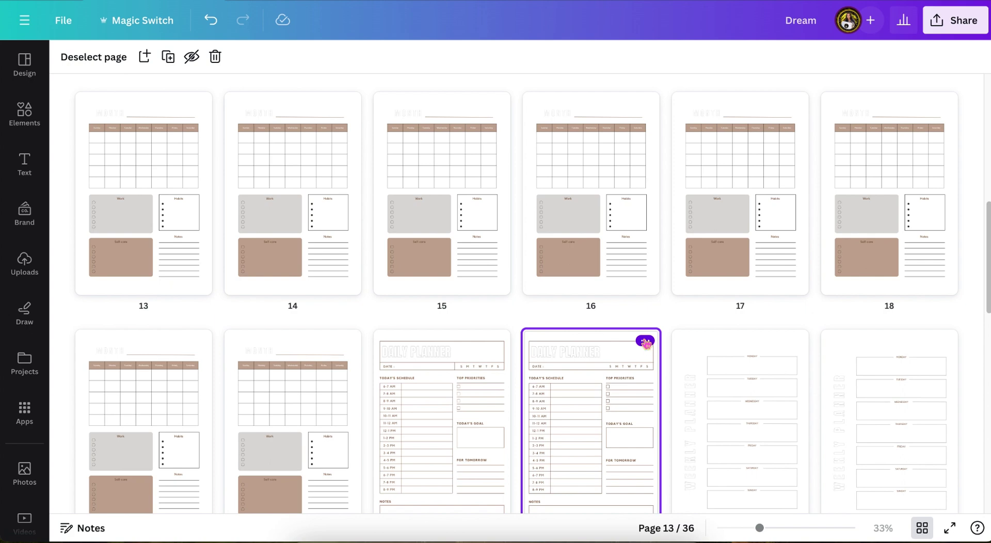
Step: Duplicate the weekly planner pages at positions 23, 24 and 25
scroll(548, 407, "down", 3)
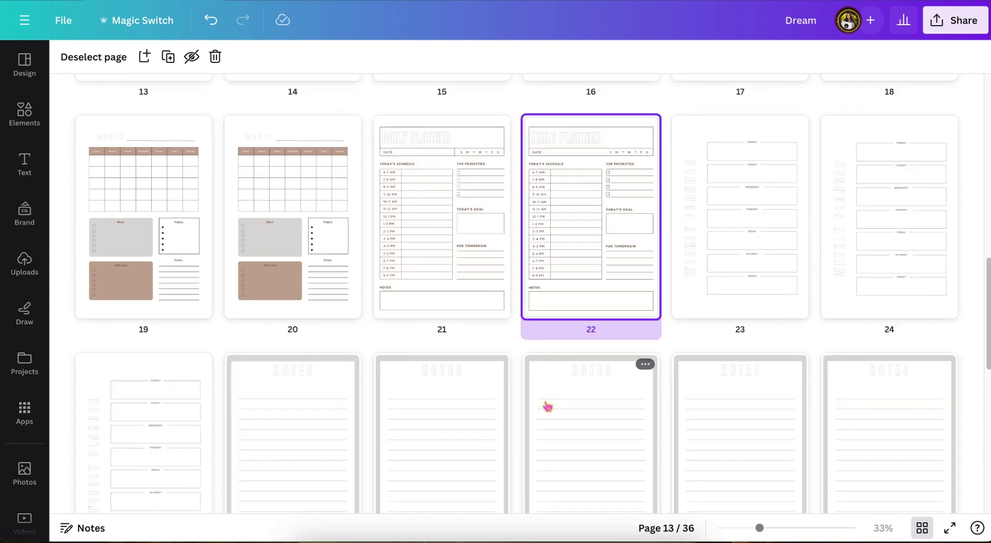
scroll(704, 250, "up", 1)
left_click(794, 162)
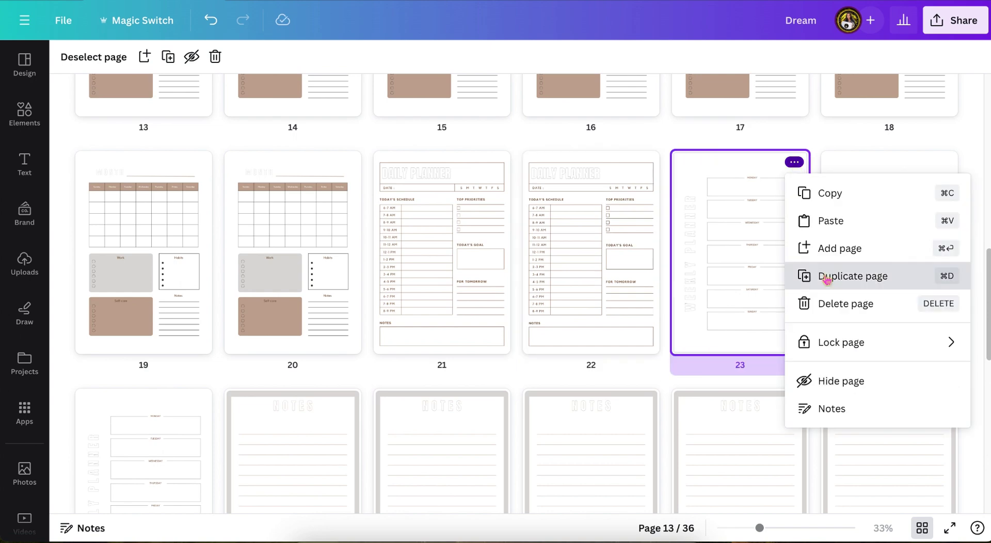
left_click(824, 277)
left_click(944, 162)
left_click(859, 279)
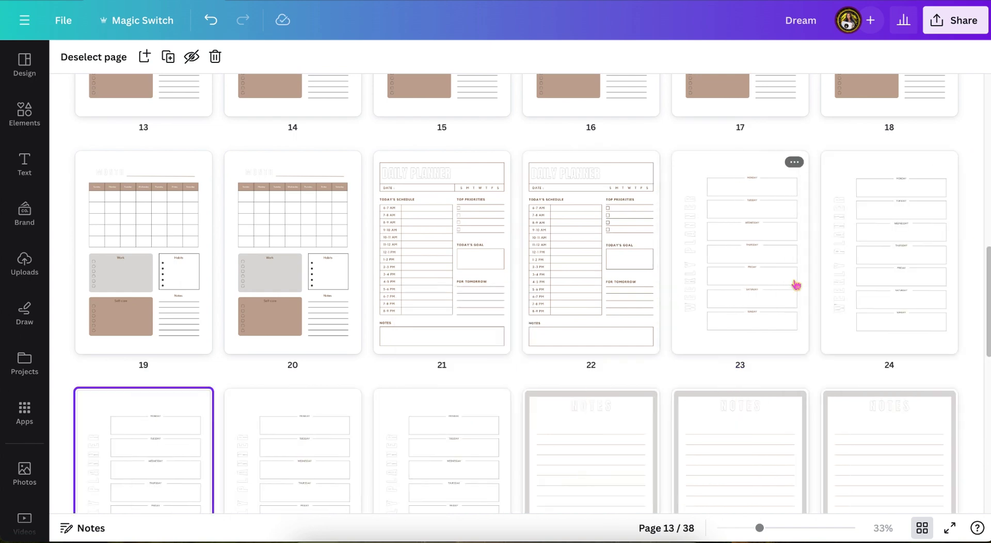
left_click(199, 399)
left_click(248, 237)
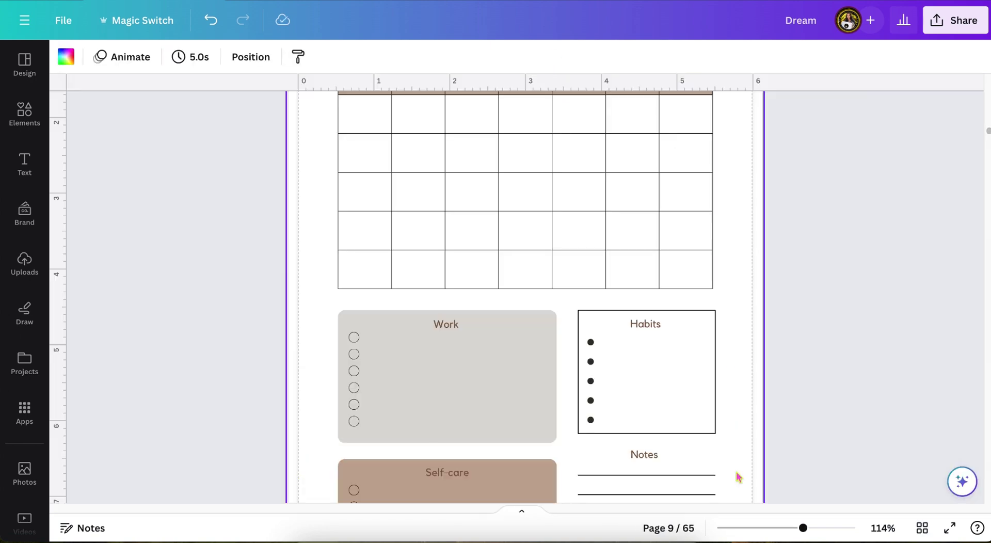
Step: Move weekly planner pages in between the monthly calendars from page 9 through 18 so the two layouts alternate
scroll(850, 471, "down", 2)
left_click(922, 529)
scroll(591, 367, "down", 7)
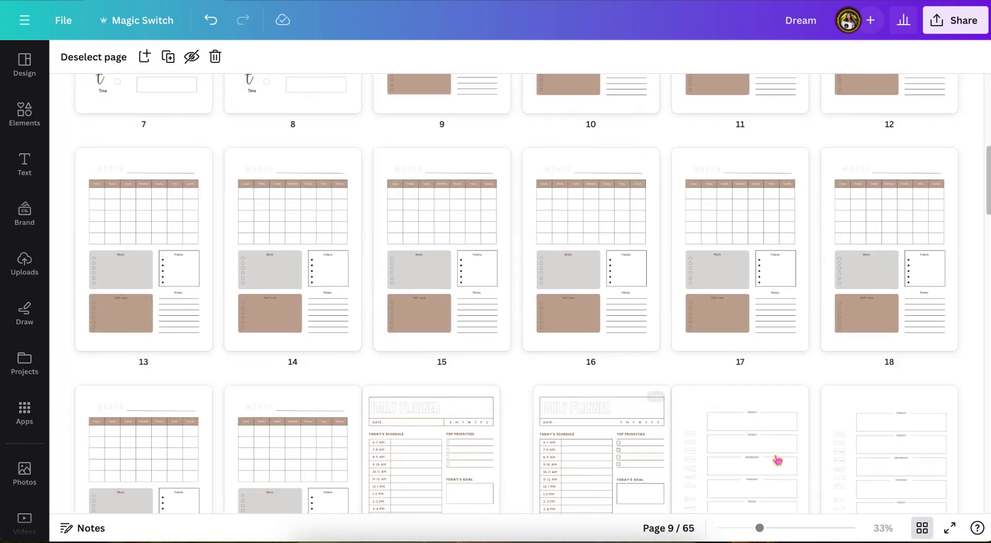
left_click_drag(777, 460, 591, 118)
left_click_drag(862, 487, 817, 116)
scroll(757, 399, "down", 3)
left_click_drag(176, 486, 227, 155)
scroll(445, 385, "down", 2)
left_click_drag(455, 481, 519, 135)
left_click_drag(754, 477, 826, 165)
Step: Place a weekly planner page after each remaining monthly calendar, from page 20 through 32
scroll(723, 310, "down", 3)
left_click_drag(583, 413, 237, 217)
left_click_drag(738, 434, 537, 217)
left_click_drag(872, 454, 846, 239)
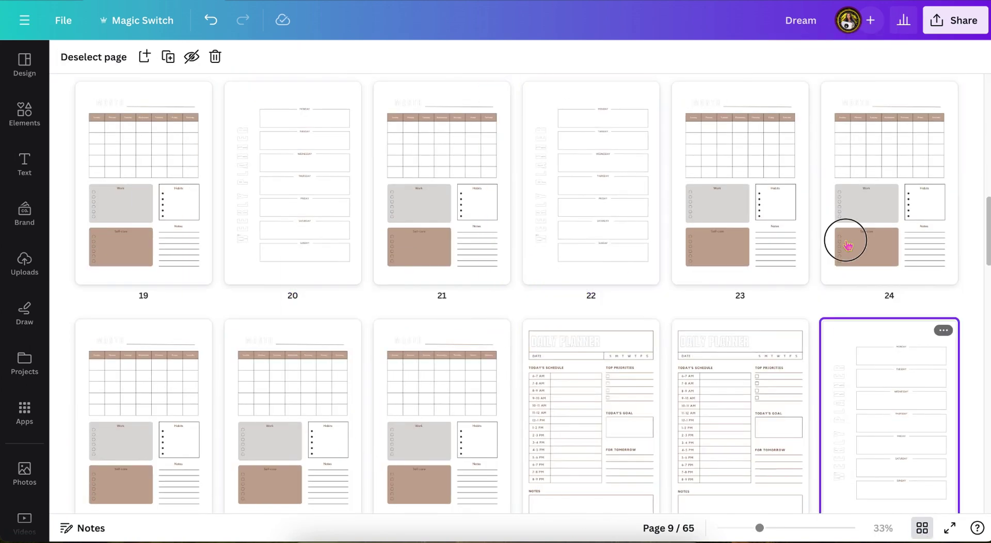
scroll(568, 310, "down", 4)
left_click_drag(279, 413, 242, 229)
left_click_drag(573, 429, 537, 227)
left_click_drag(873, 444, 821, 268)
scroll(723, 310, "down", 3)
left_click_drag(578, 351, 237, 310)
scroll(439, 427, "down", 20)
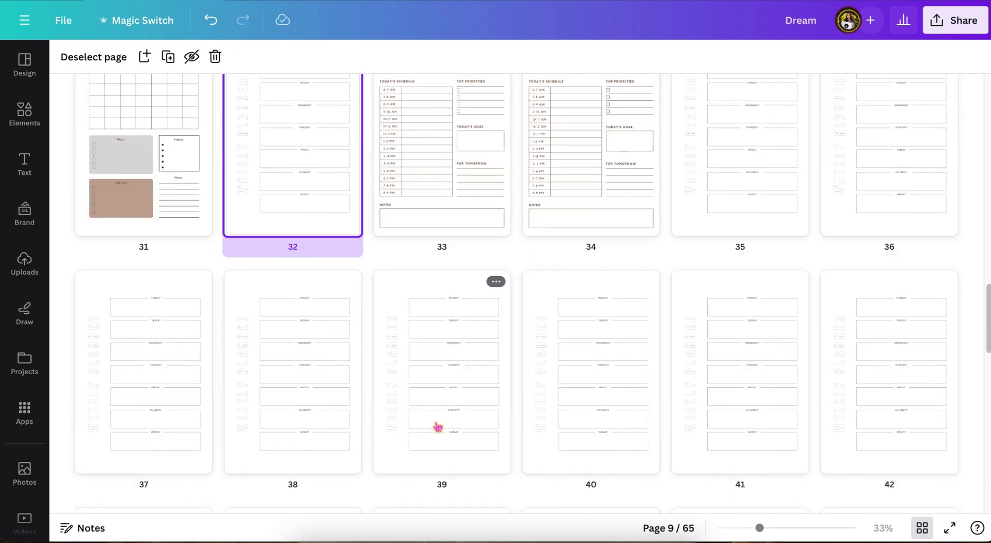
scroll(604, 365, "up", 15)
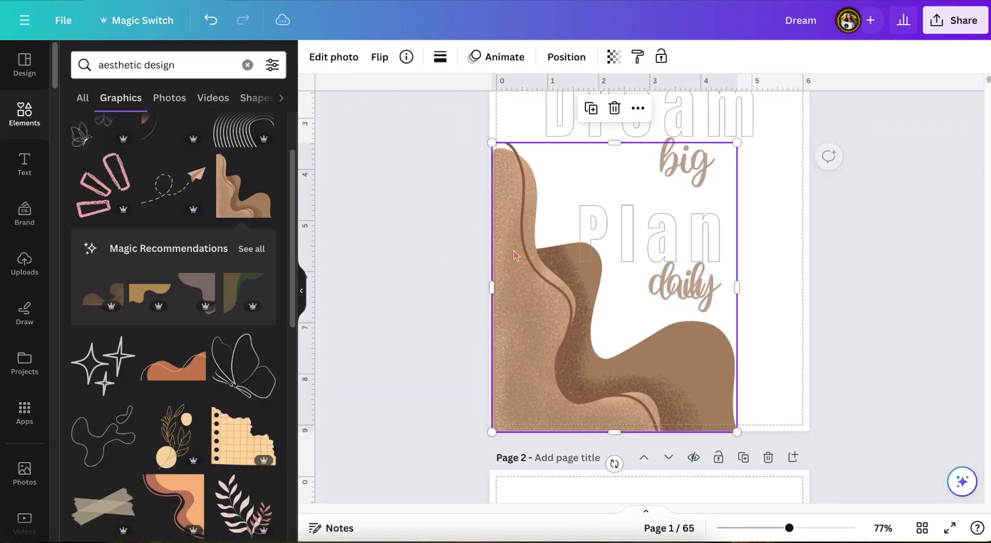
Step: Add the pink leafy branches graphic to the cover and position it over the brown shape's lower right part
left_click(446, 287)
scroll(175, 362, "down", 1)
left_click(243, 449)
left_click_drag(759, 454, 697, 437)
left_click(878, 303)
Step: Add a green leafy branch graphic to the cover, bring it to the front and place it over the brown shape beside the pink branches
left_click(687, 330)
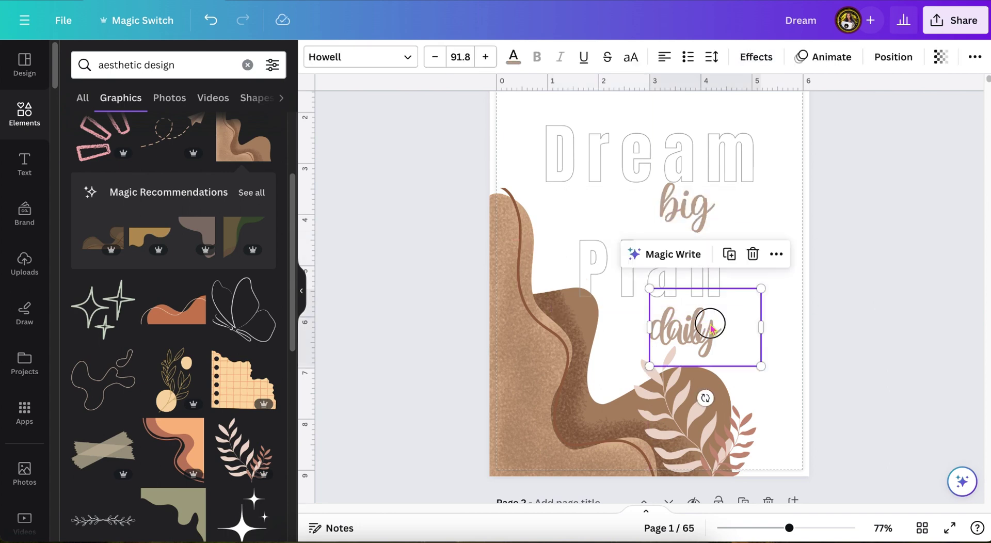
left_click(867, 293)
scroll(868, 293, "up", 2)
scroll(155, 327, "down", 5)
left_click(102, 266)
left_click_drag(652, 243, 614, 326)
left_click(99, 120)
left_click_drag(609, 380, 588, 387)
left_click(828, 309)
Step: Find a cream paper texture photo, send it behind the cover artwork and stretch it to about 6.54 × 9.46 in over the page
scroll(828, 308, "up", 2)
scroll(176, 310, "down", 10)
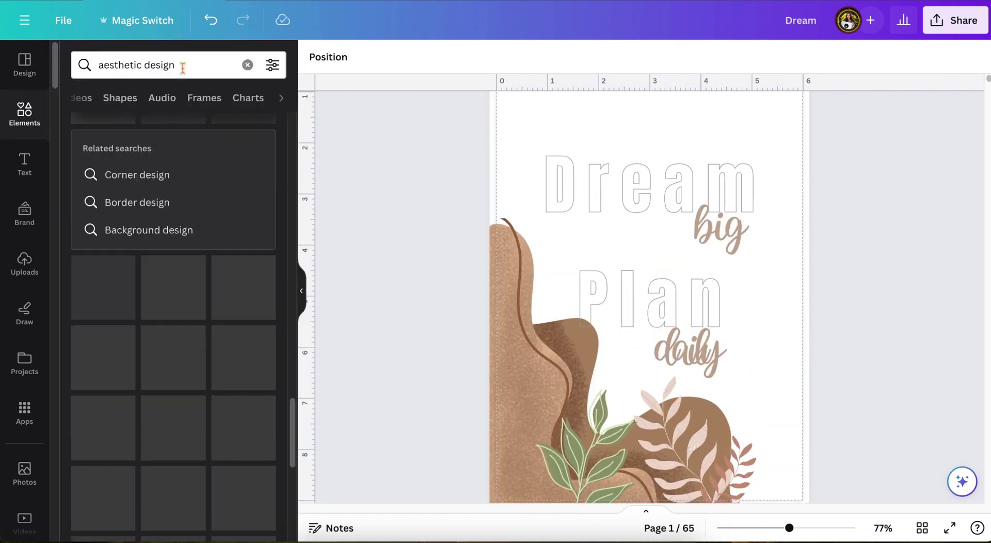
left_click(184, 67)
left_click(188, 130)
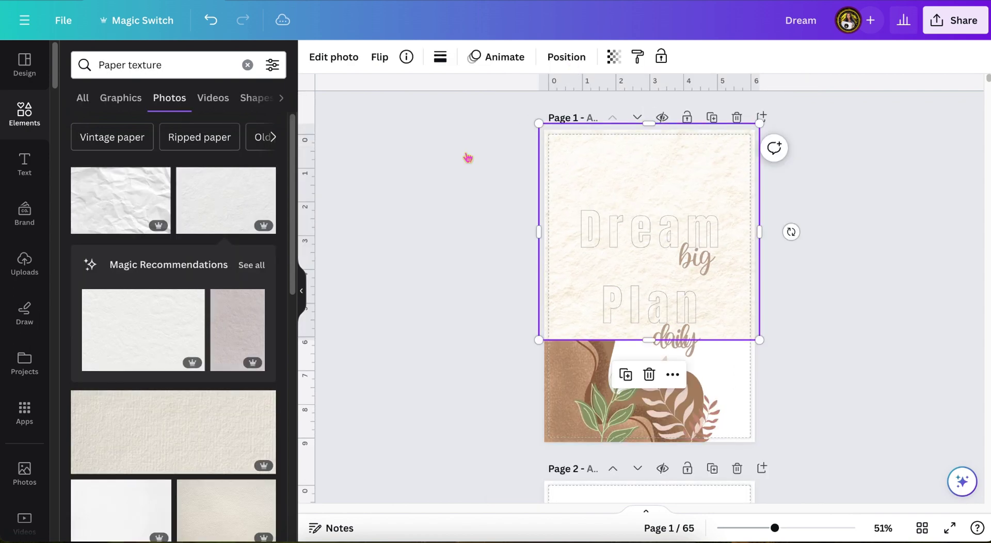
left_click(566, 57)
left_click_drag(653, 338, 659, 442)
left_click_drag(775, 528, 798, 528)
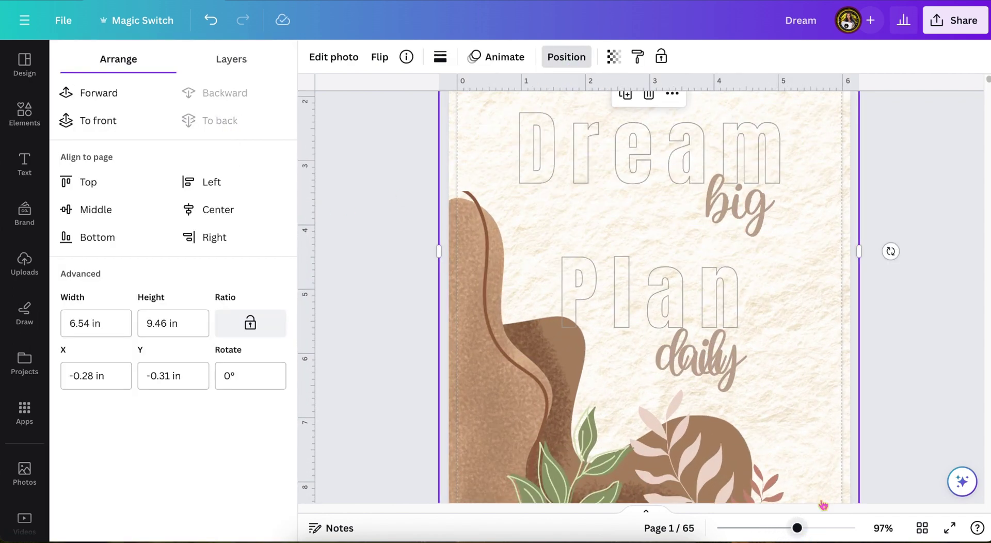
Step: Set the transparency of the cover's paper texture background to 50
left_click(614, 57)
left_click_drag(614, 111, 593, 112)
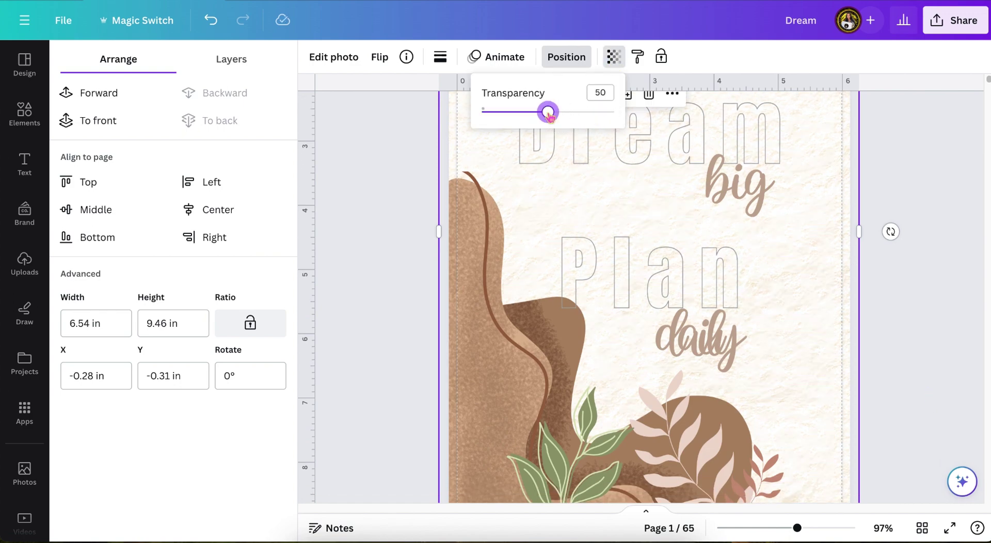
scroll(903, 316, "down", 2)
scroll(898, 341, "up", 4)
left_click(900, 316)
scroll(901, 319, "down", 2)
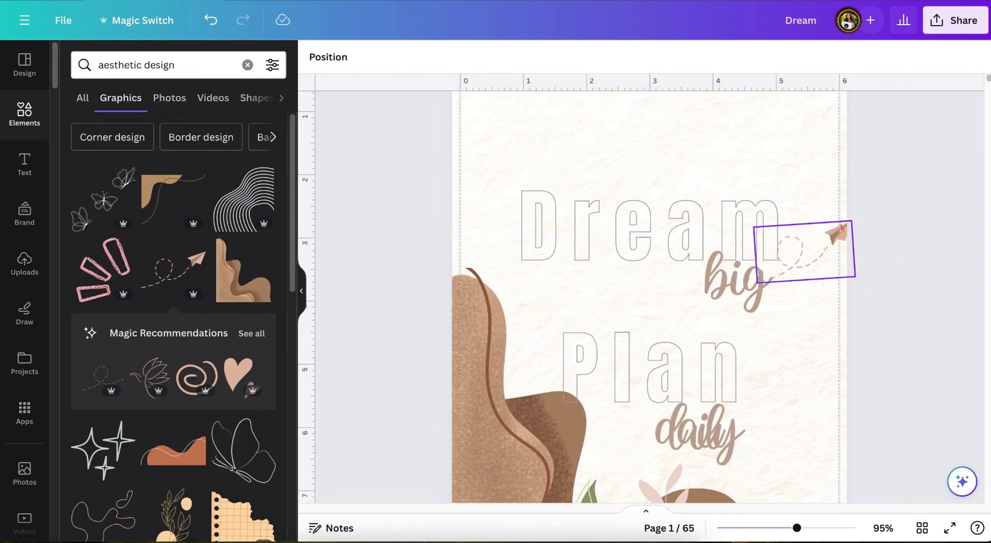
Step: Shrink the paper plane graphic to about 1.28 × 0.73 in, rotate it slightly and place its dashed trail at the end of "big"
left_click_drag(853, 270, 837, 268)
left_click(648, 57)
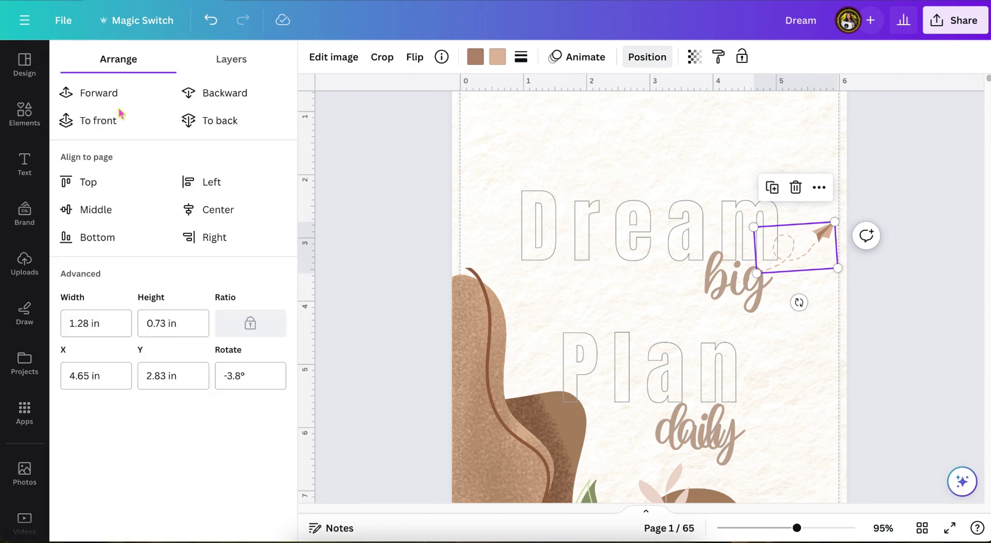
left_click_drag(772, 243, 798, 261)
mouse_move(801, 314)
left_mouse_down()
mouse_move(805, 299)
mouse_move(812, 316)
left_mouse_up()
left_click(857, 317)
scroll(568, 336, "down", 2)
Step: Make the large brown wavy shape on the cover partly transparent so the paper texture softens it
left_click(506, 361)
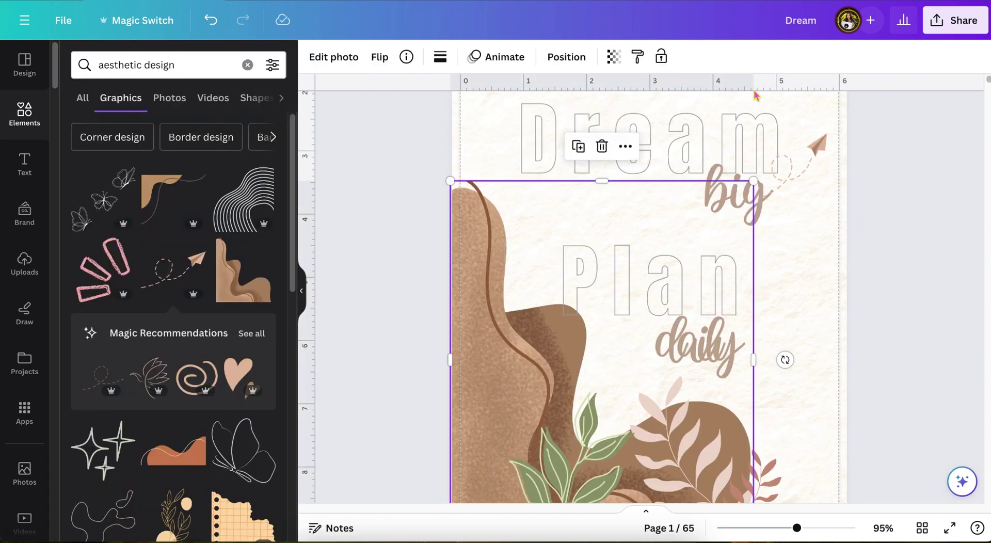
left_click(614, 57)
left_click_drag(598, 115, 568, 112)
left_click(880, 323)
scroll(899, 308, "down", 3)
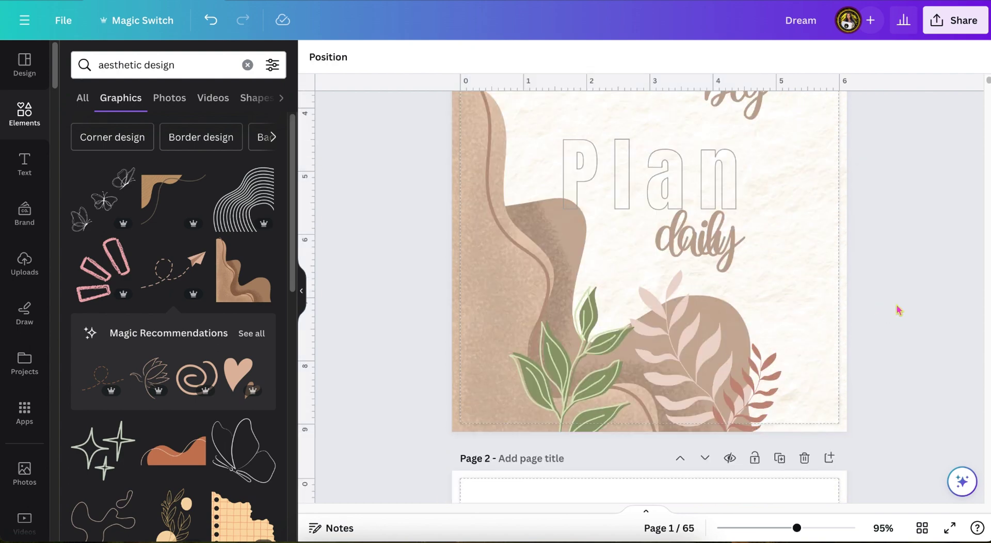
Step: Shift the brown wavy shape and the leafy branches over it slightly left along the bottom of the cover
left_click(742, 413)
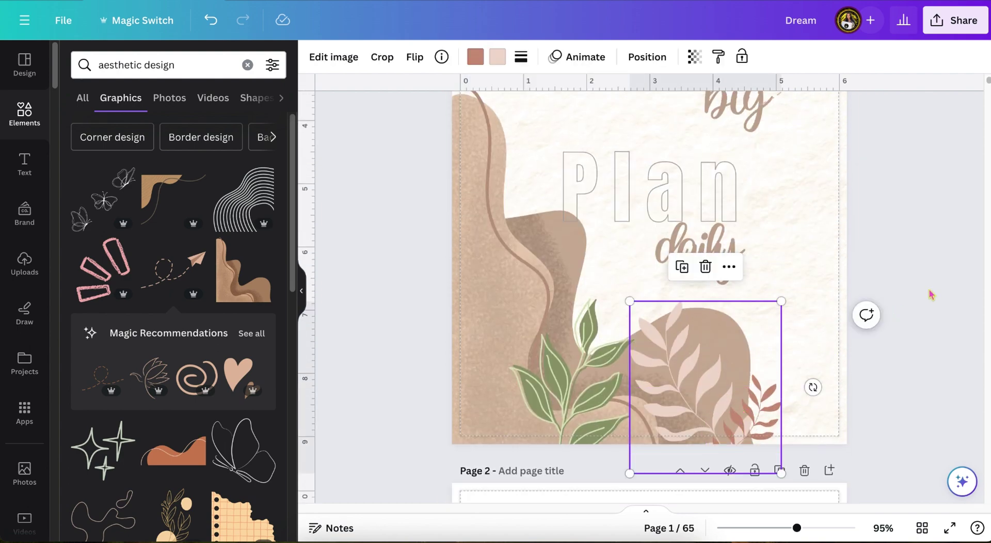
left_click_drag(797, 528, 794, 528)
left_click(487, 370)
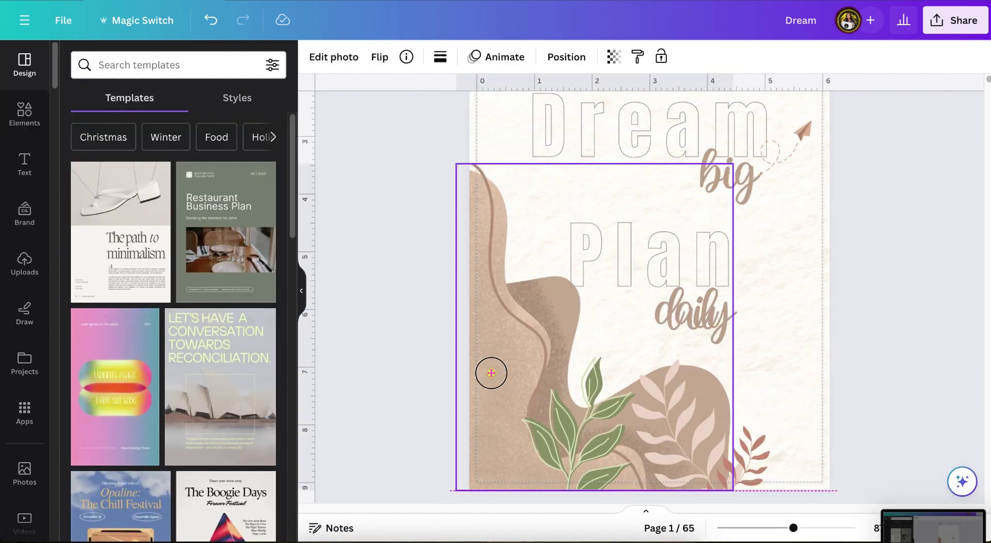
left_click(578, 446)
left_click(681, 429)
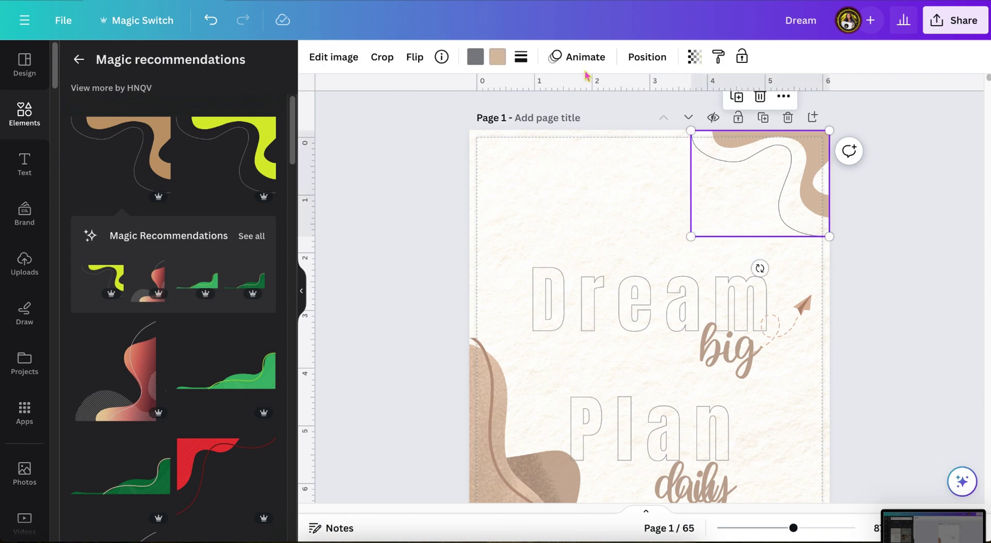
Step: Set the transparency of the wavy corner graphic in the cover's upper right to 52
left_click(695, 56)
left_click_drag(695, 112, 630, 112)
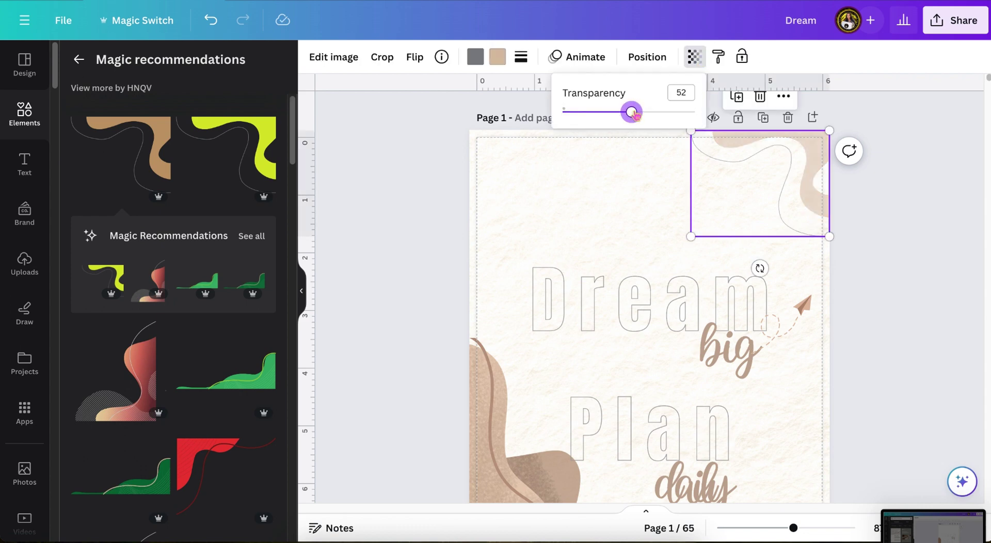
left_click(850, 210)
left_click(852, 211)
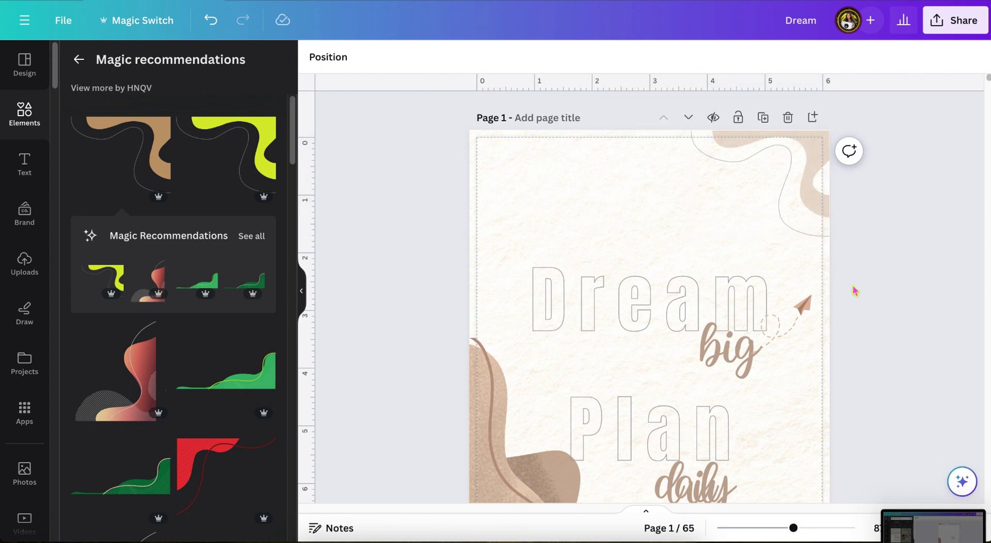
scroll(847, 387, "down", 2)
left_click(782, 528)
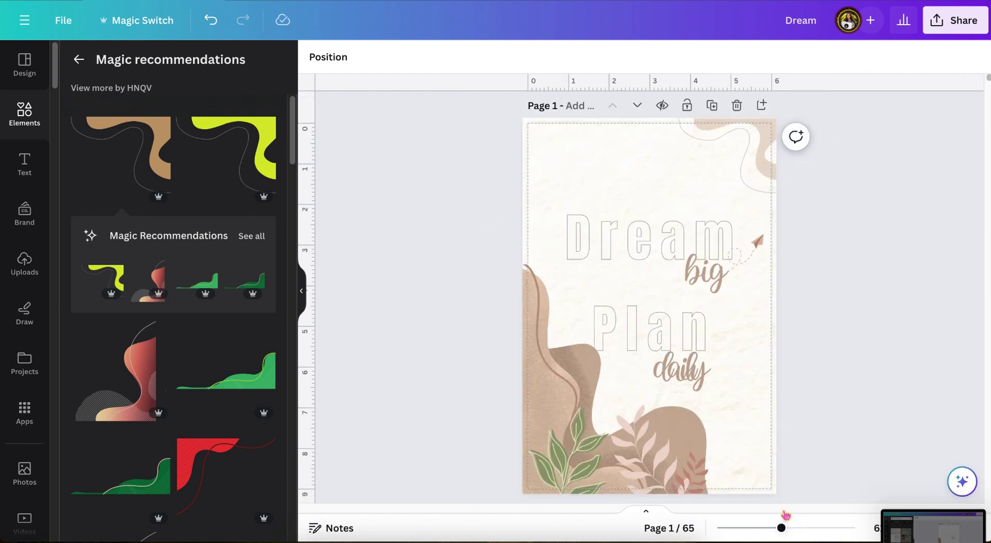
Step: On the page 2 cover, recolor the terracotta circle graphic brown and place copies in the upper right and lower left corners at 67 transparency
scroll(795, 473, "down", 1)
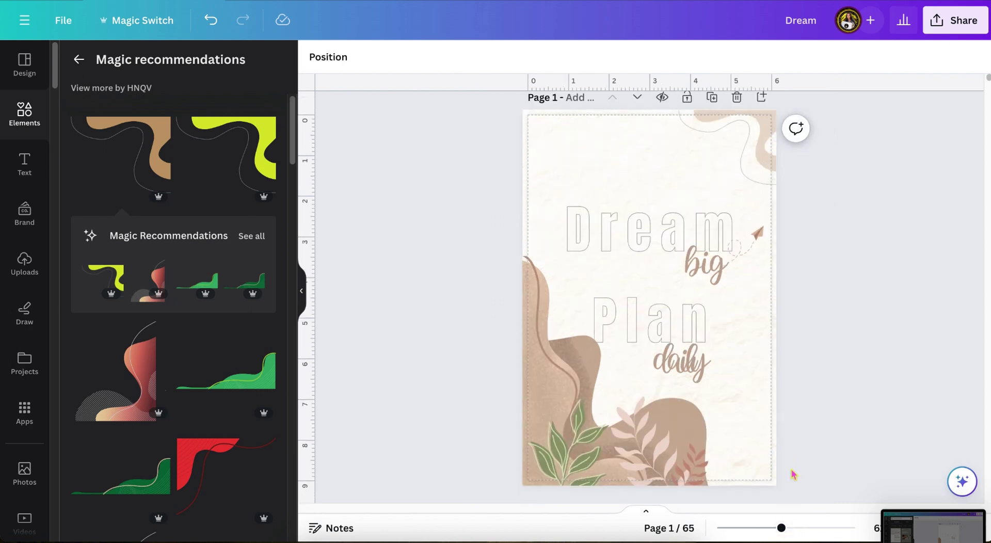
scroll(794, 474, "down", 1)
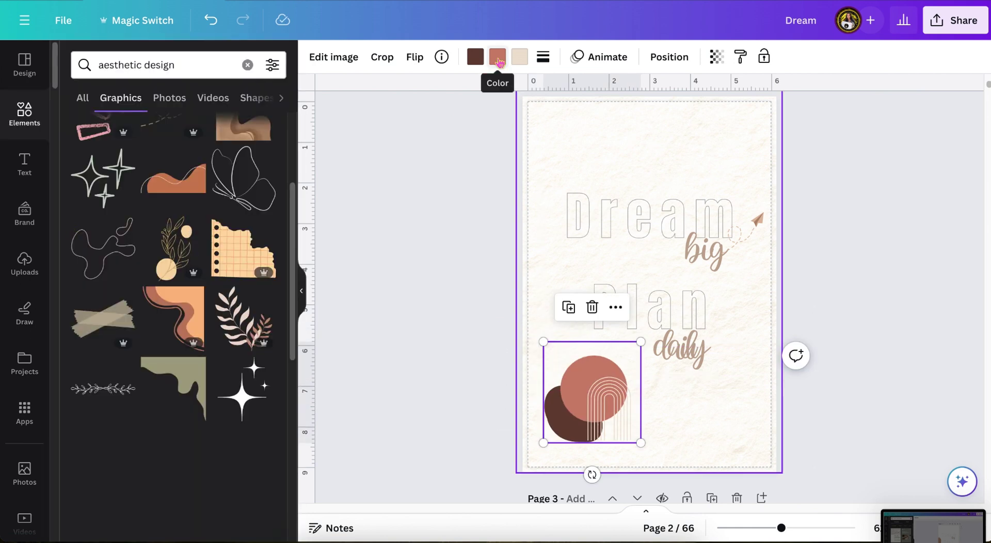
left_click(497, 57)
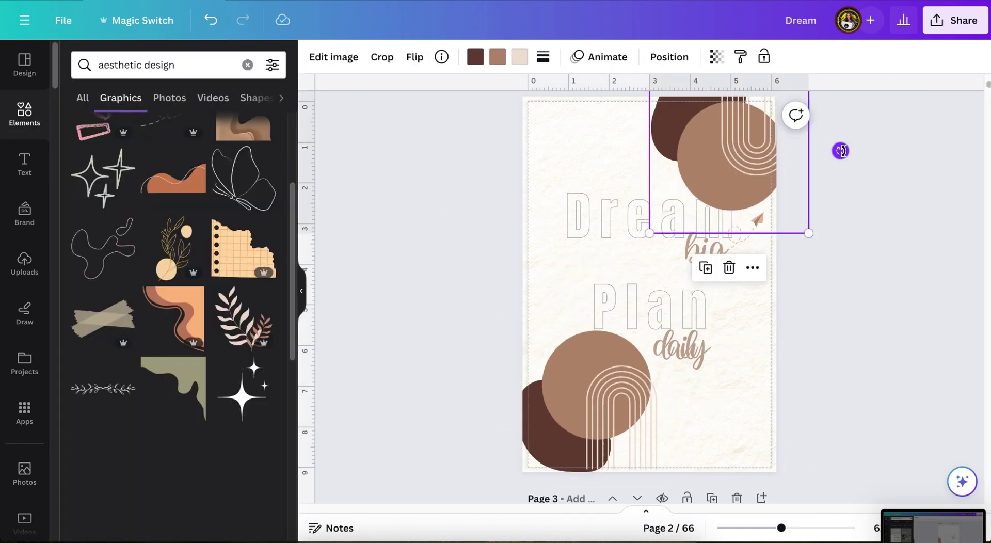
left_click(670, 57)
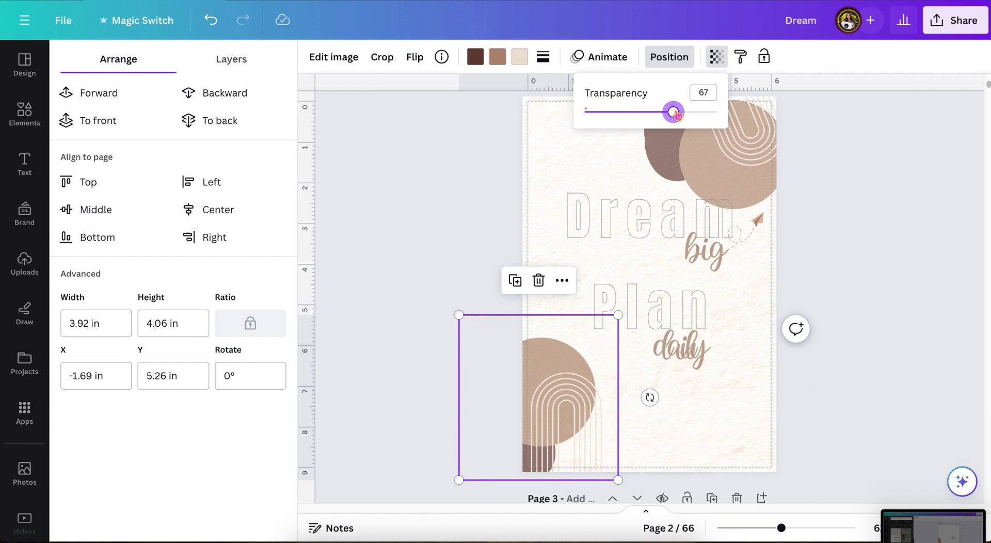
left_click(393, 250)
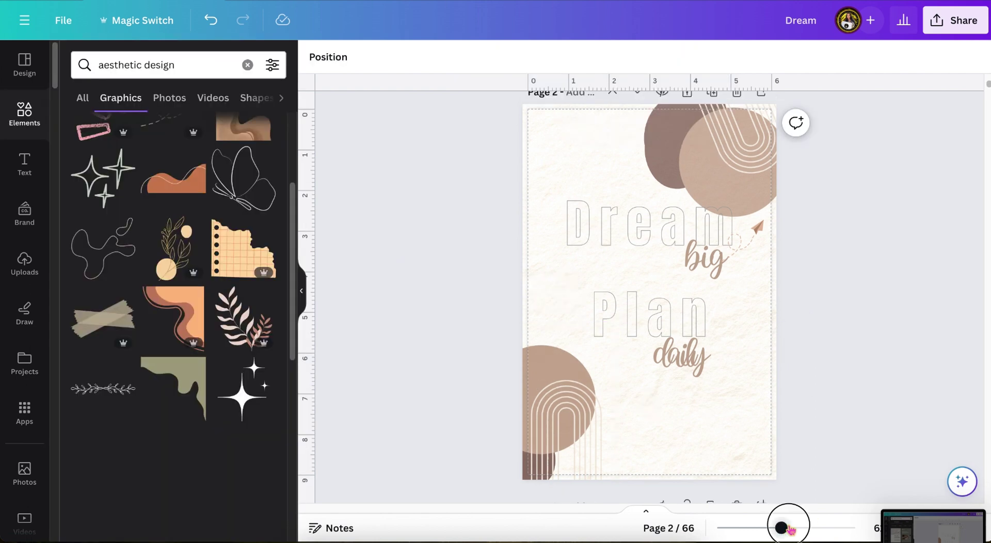
left_click_drag(792, 530, 794, 529)
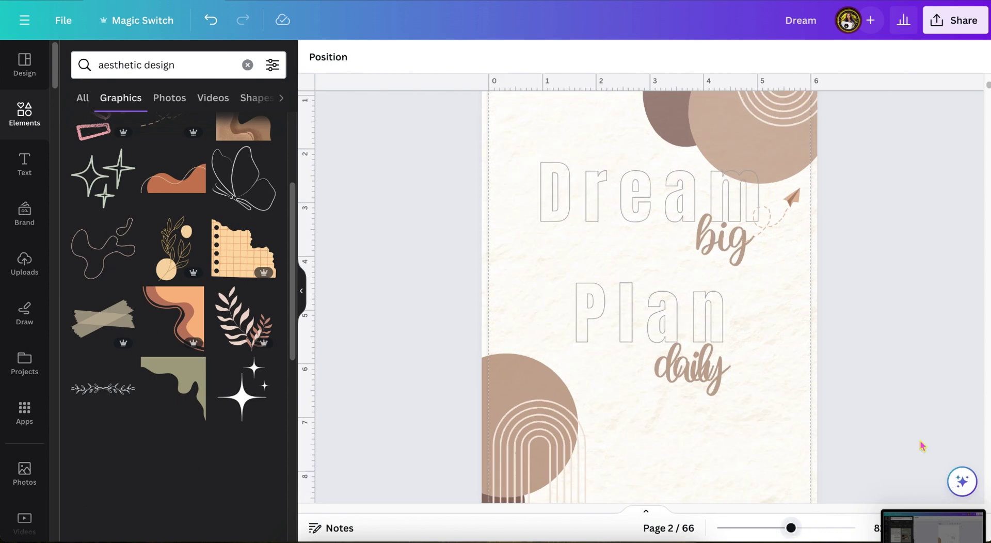
scroll(896, 431, "down", 4)
scroll(896, 432, "up", 2)
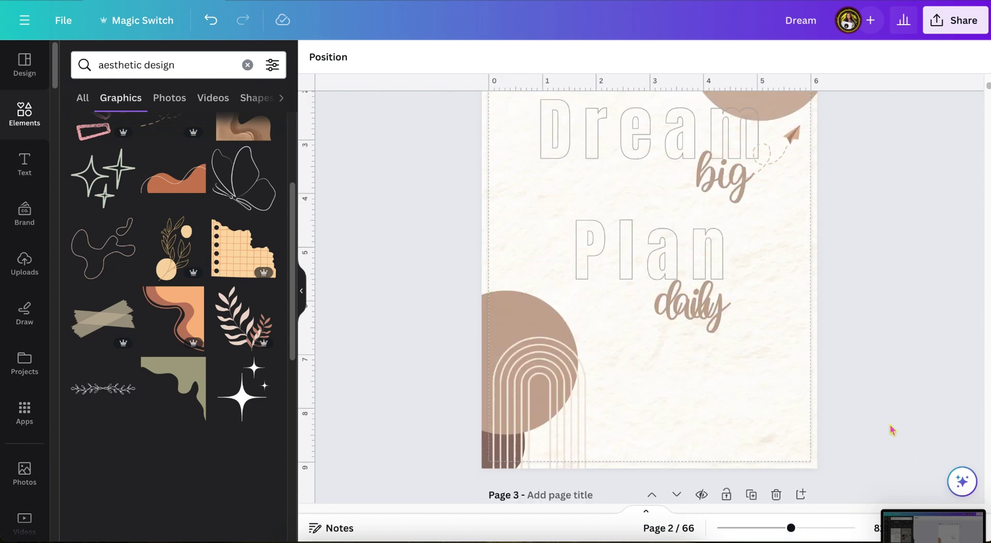
scroll(893, 430, "up", 1)
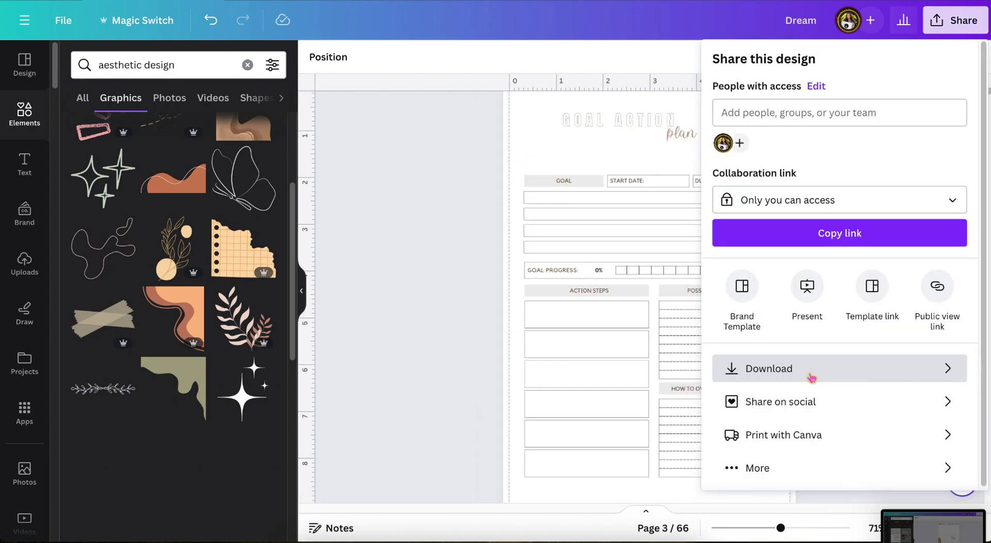
Step: Download all pages of the planner as a PDF Print file
left_click(812, 379)
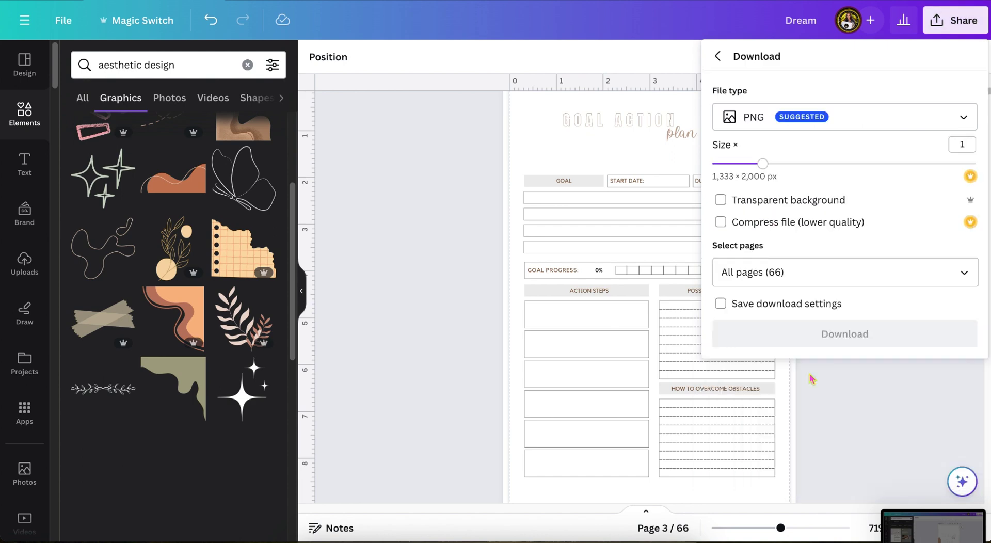
left_click(936, 122)
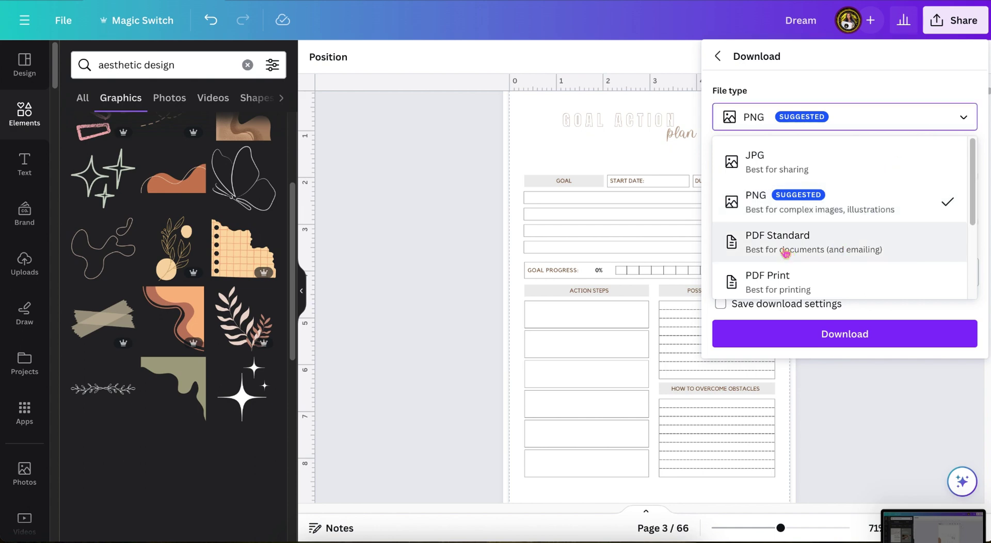
scroll(797, 250, "down", 1)
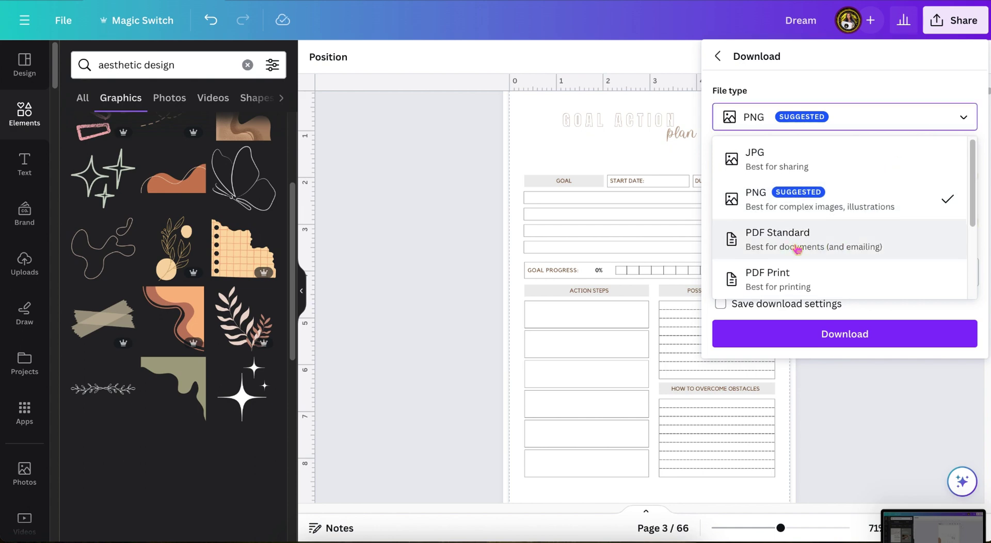
scroll(797, 250, "down", 2)
scroll(801, 225, "up", 1)
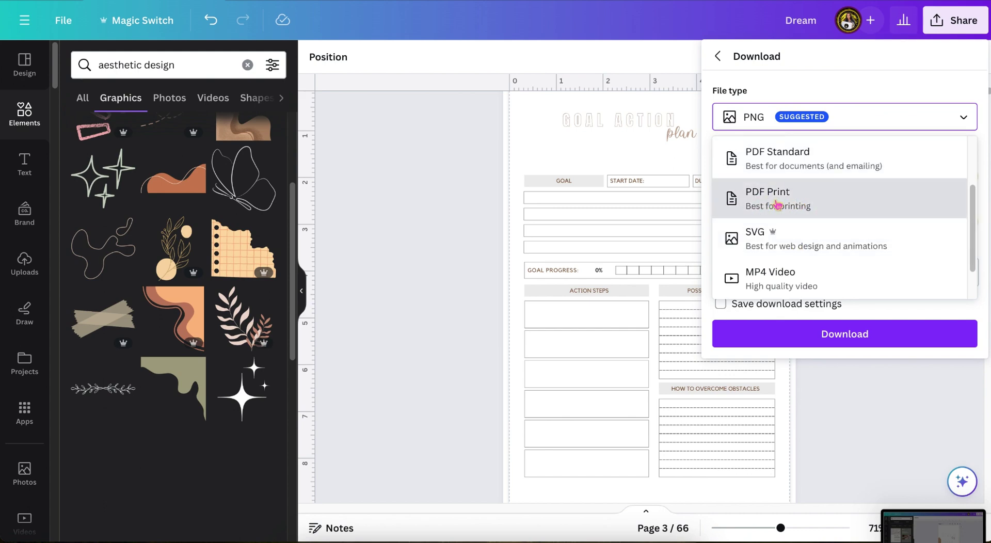
left_click(778, 205)
left_click(780, 351)
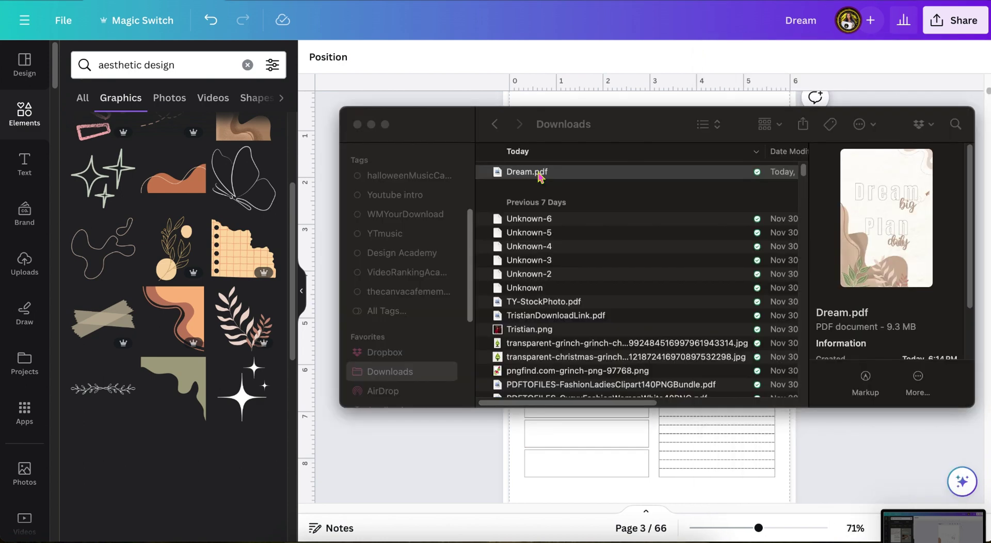
Step: Open the downloaded Dream.pdf from the Downloads folder and look through its covers, goal action plans and following planner pages
double_click(539, 175)
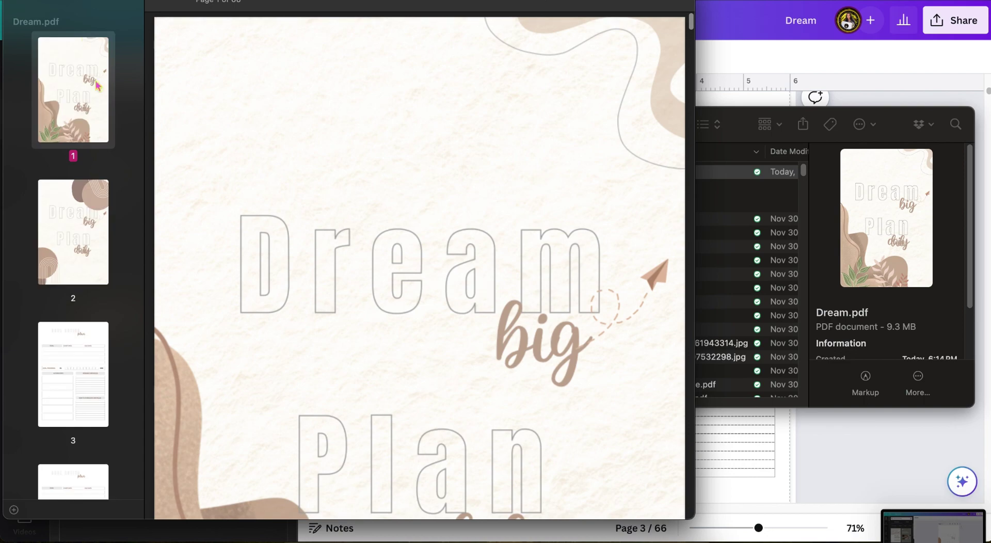
scroll(426, 356, "down", 10)
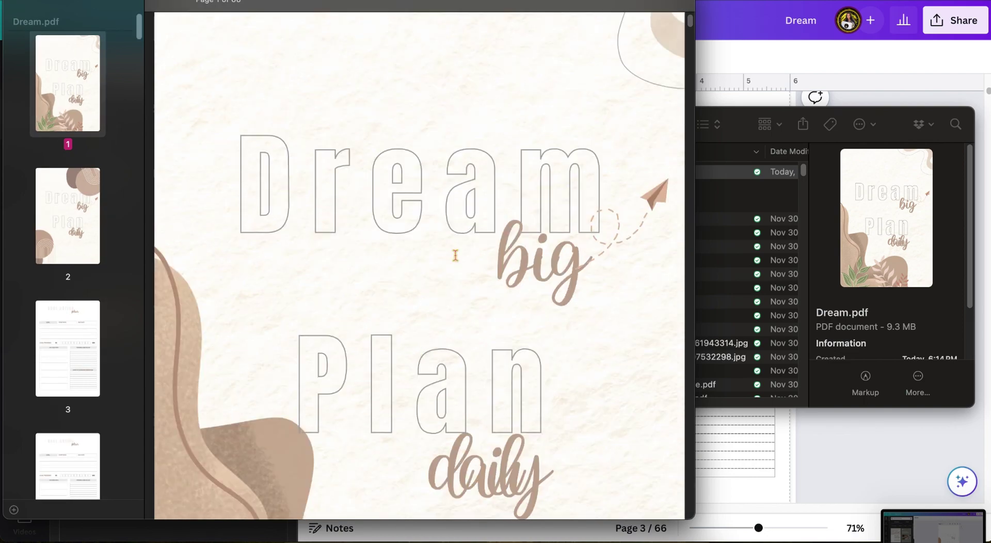
scroll(454, 254, "down", 15)
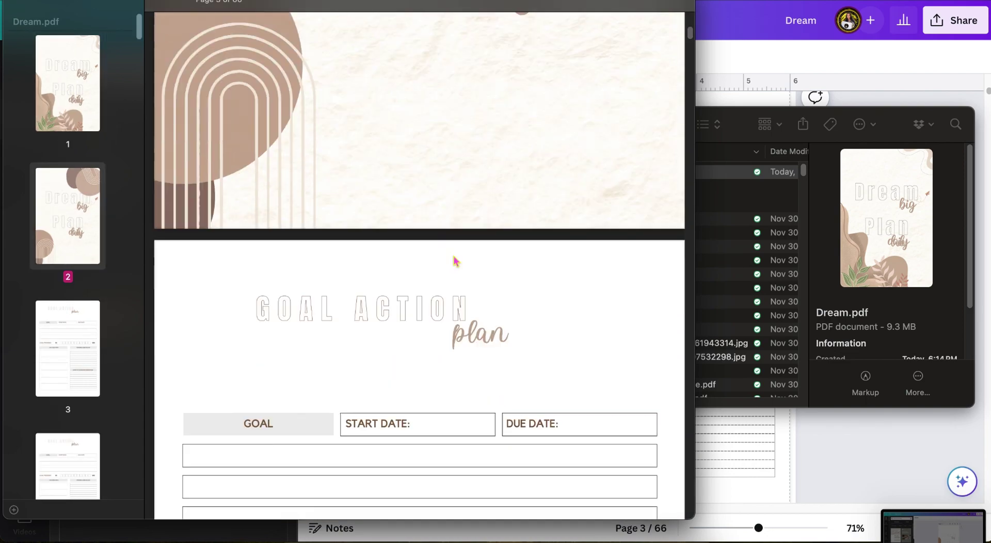
scroll(454, 260, "down", 20)
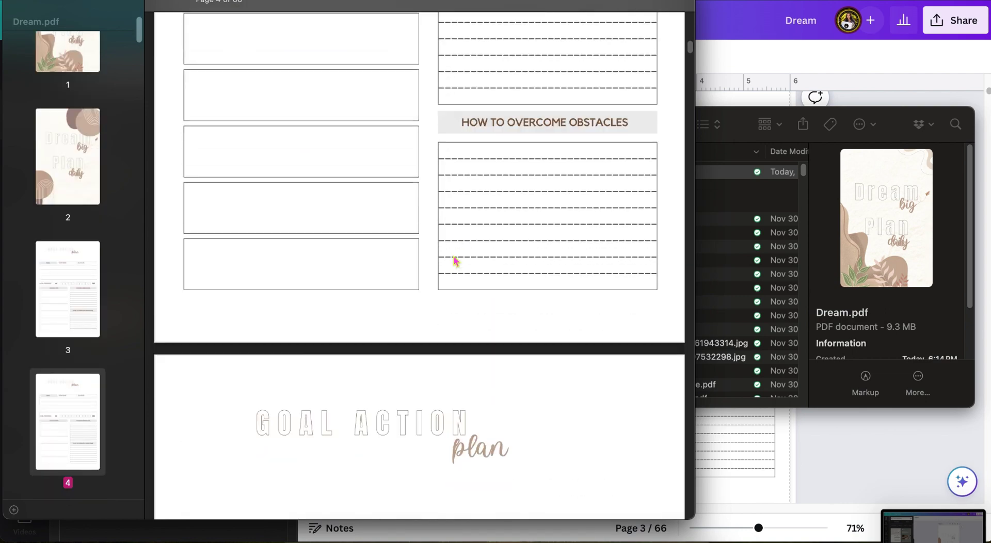
scroll(455, 261, "down", 15)
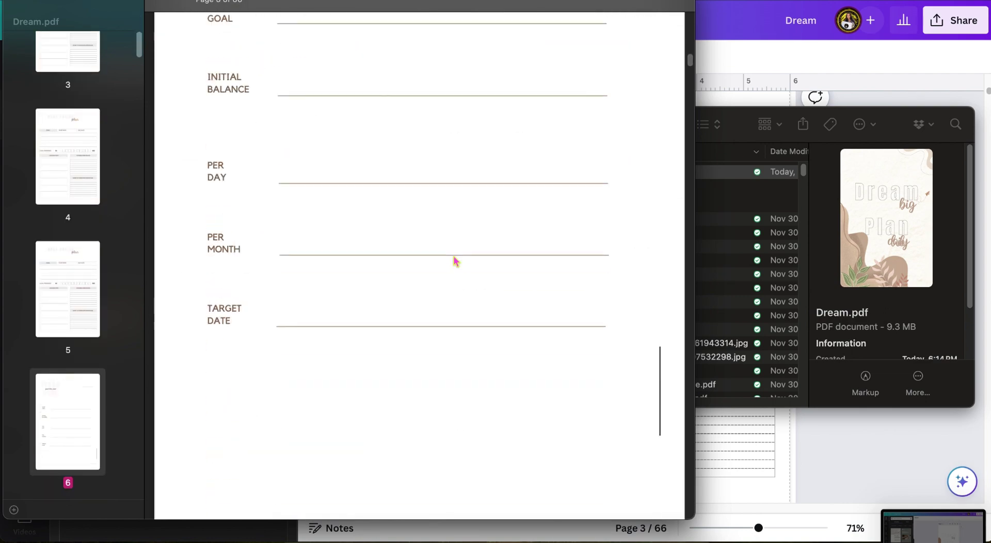
scroll(456, 261, "down", 20)
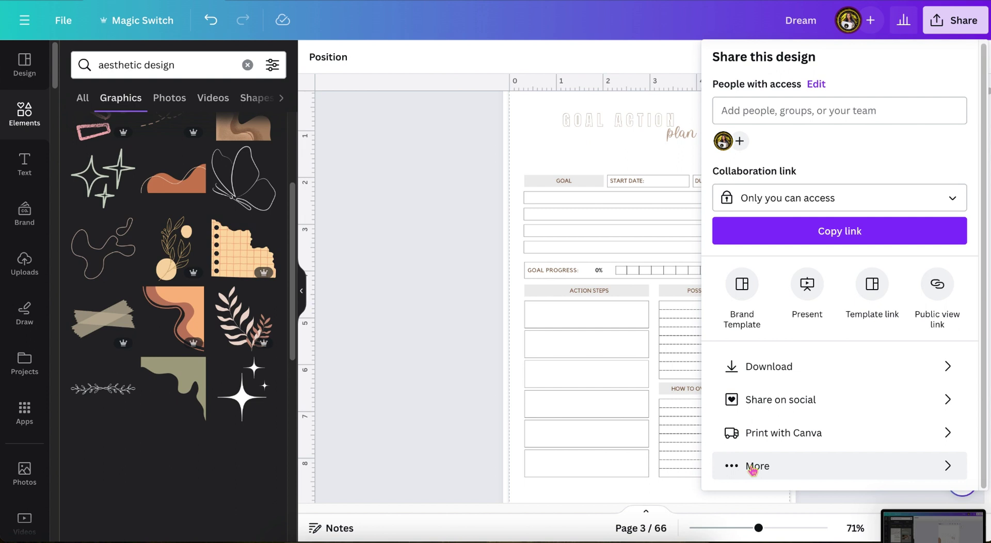
Step: Create a template link for the planner design so that others can use it as a template
left_click(873, 285)
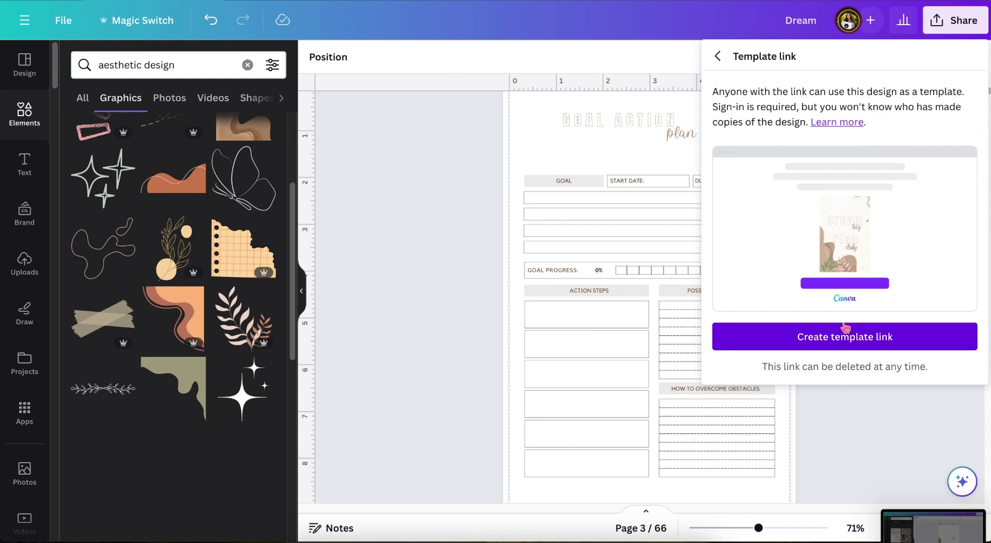
left_click(847, 345)
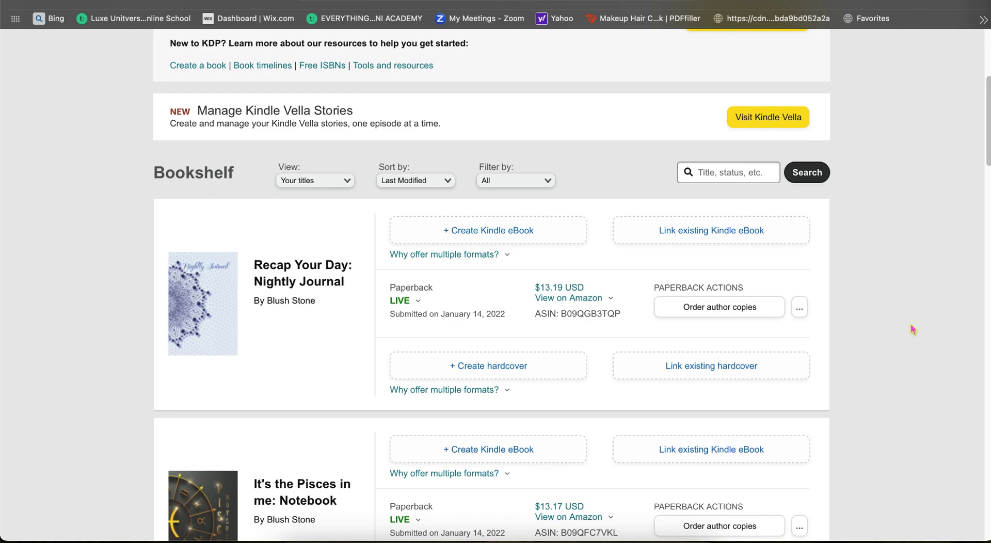
Step: Switch to the KDP Bookshelf, look through the published titles down to LifeStyle Planner, and open its Amazon product page
scroll(913, 329, "down", 18)
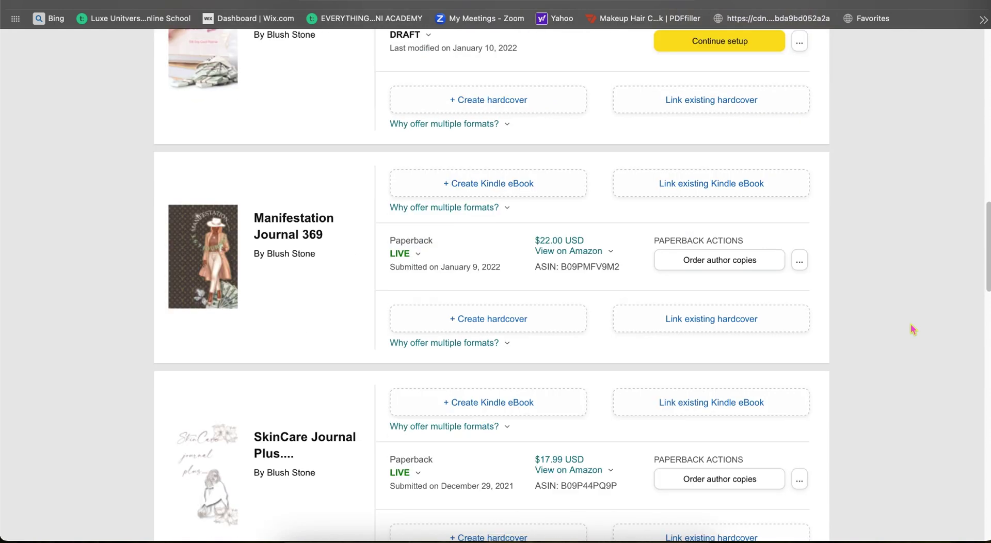
scroll(913, 329, "down", 16)
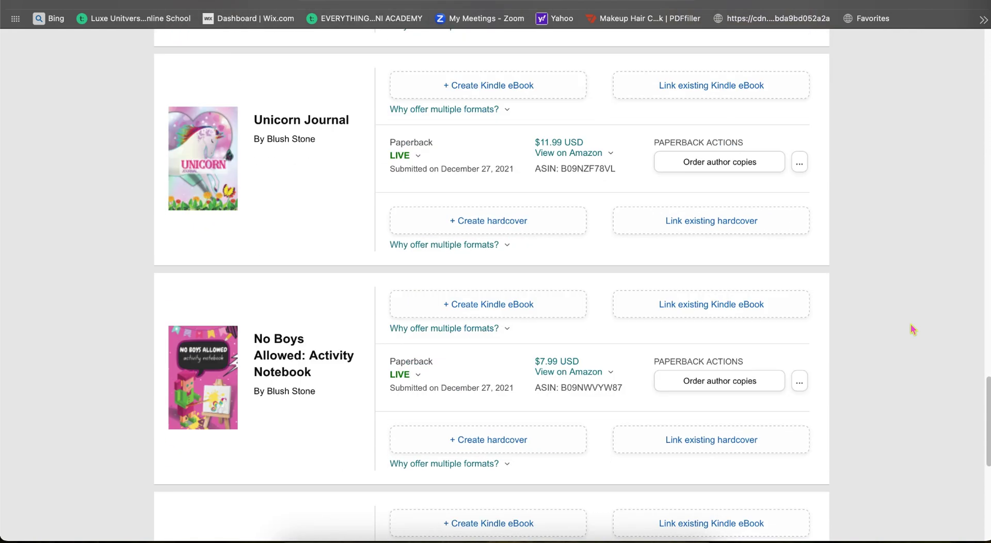
scroll(913, 329, "down", 1)
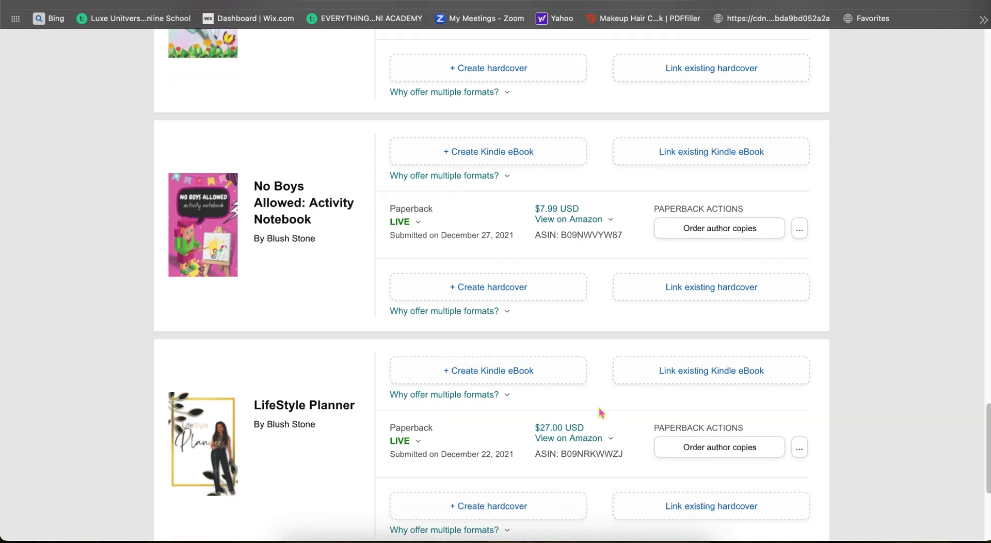
scroll(234, 461, "down", 2)
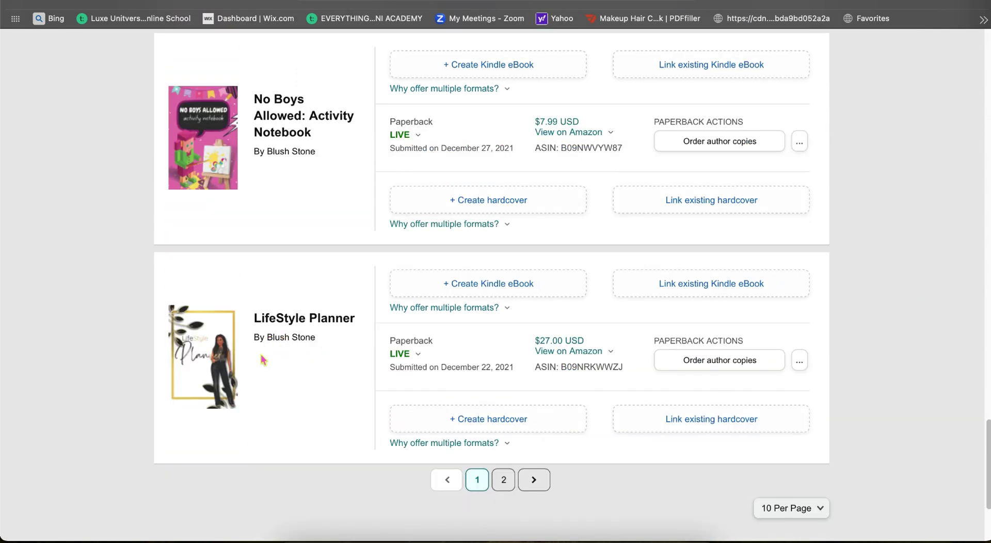
left_click(415, 358)
left_click(417, 357)
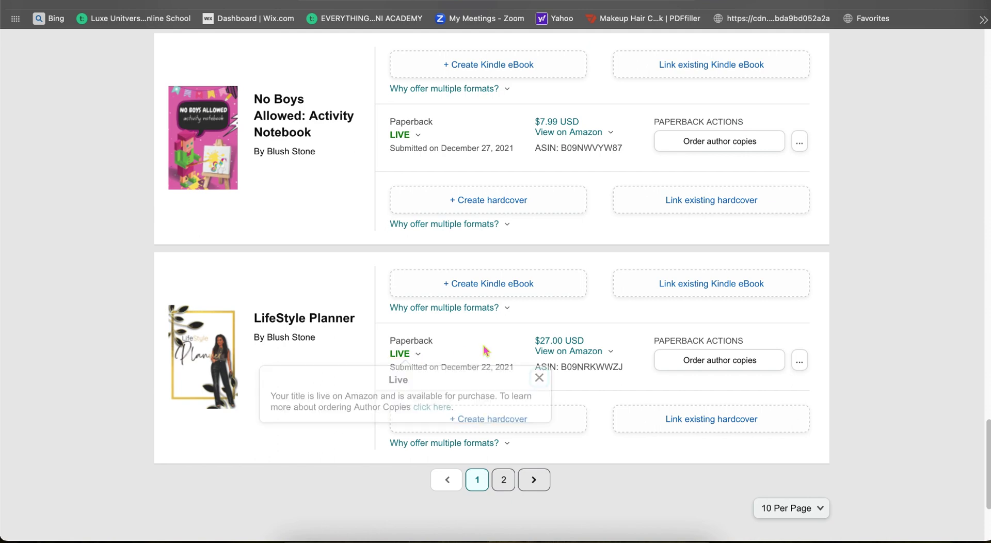
left_click(566, 351)
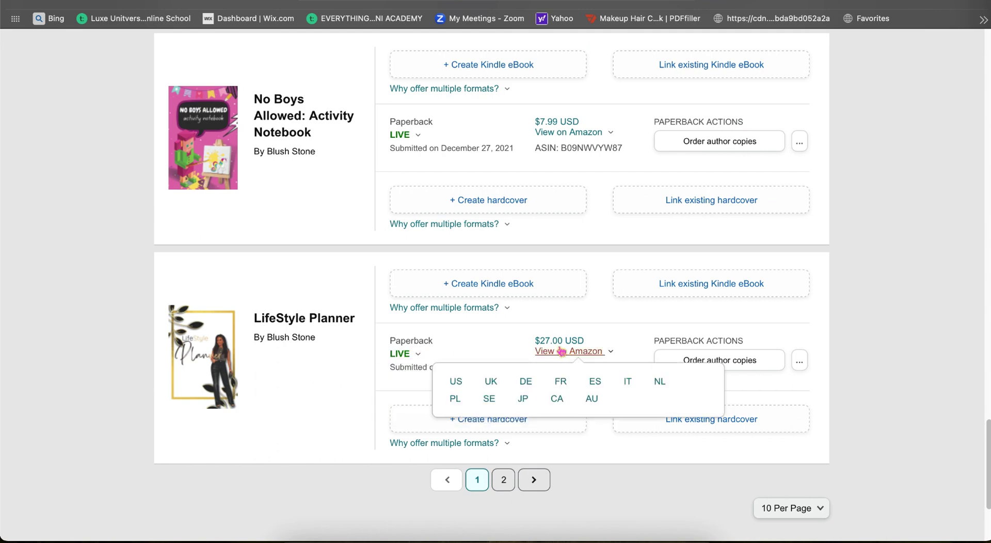
left_click(504, 308)
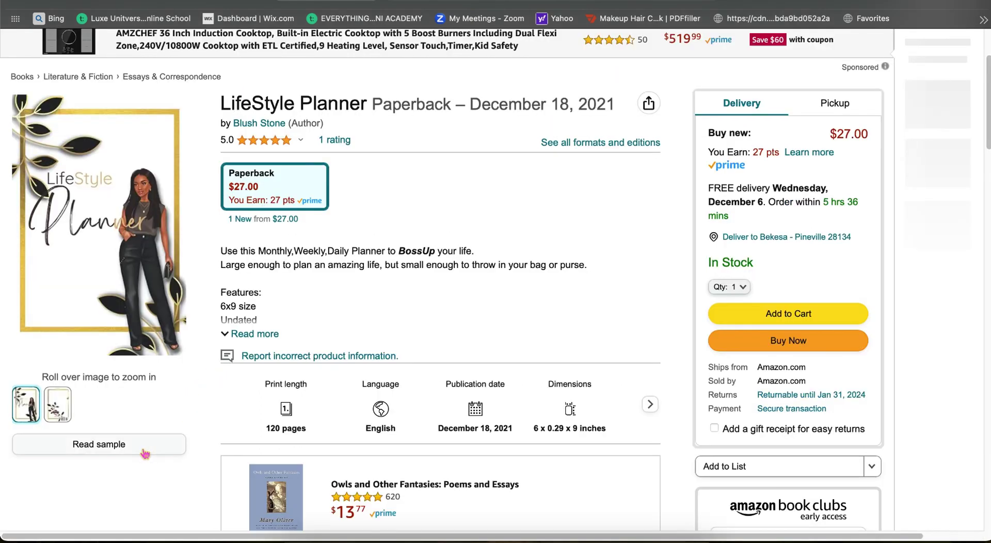
Step: Examine the LifeStyle Planner's front and back cover images in the enlarged view
mouse_move(87, 201)
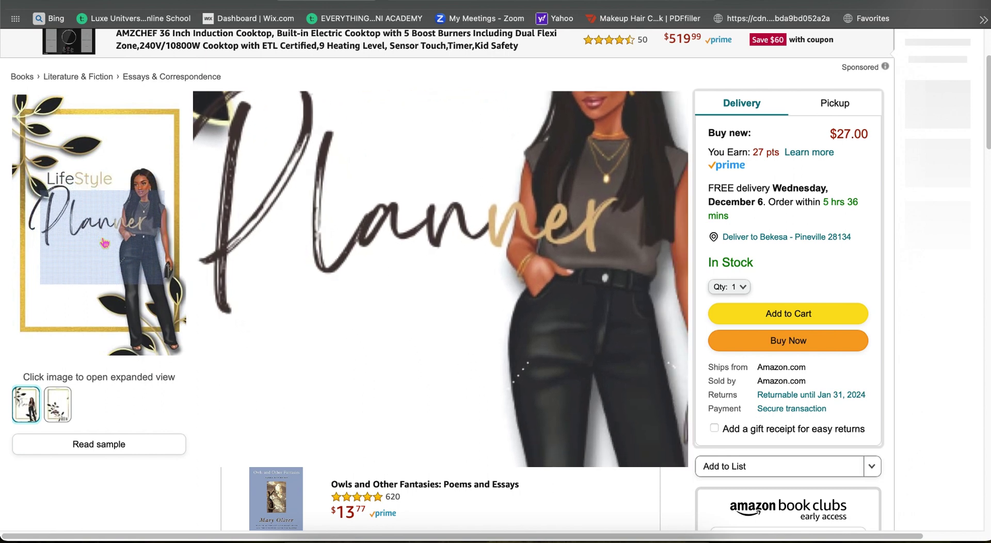
mouse_move(61, 405)
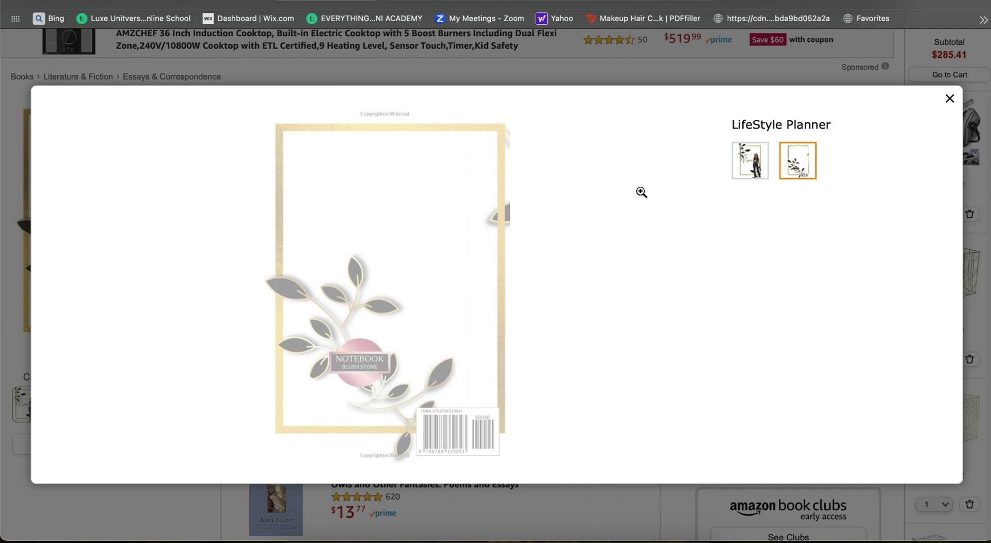
left_click(751, 161)
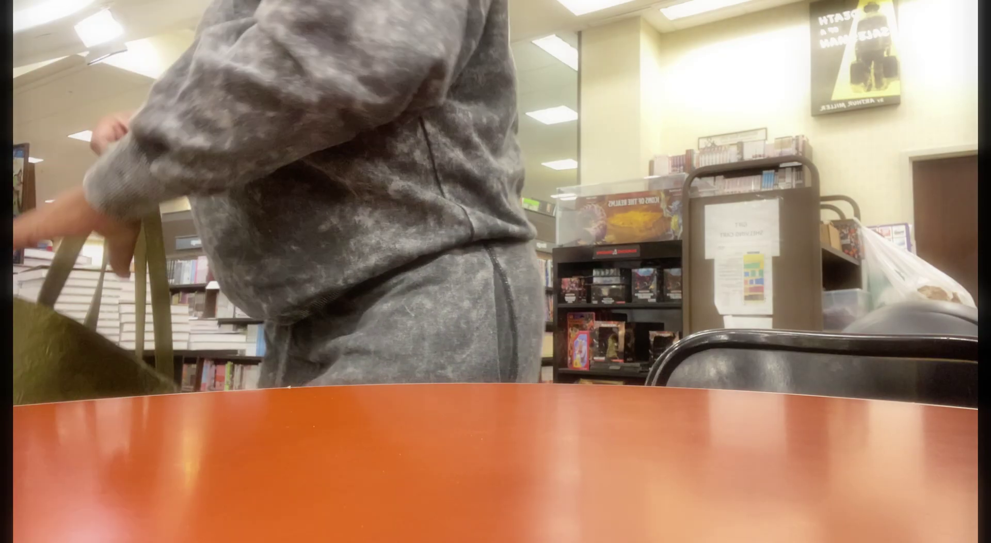